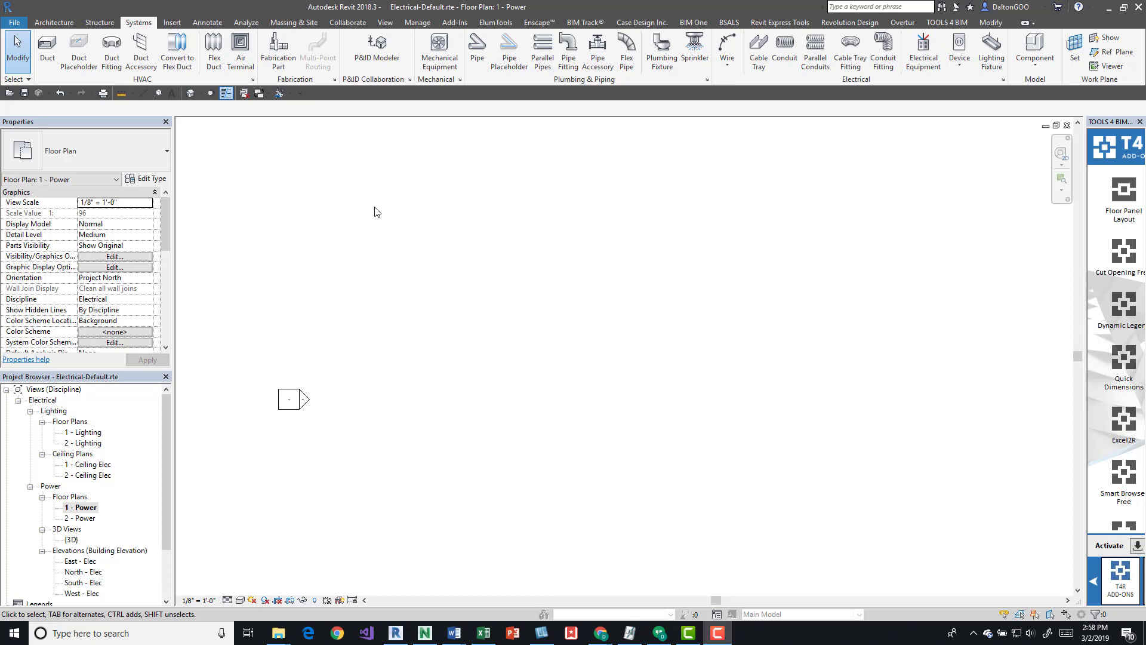
scroll(610, 287, down, 3)
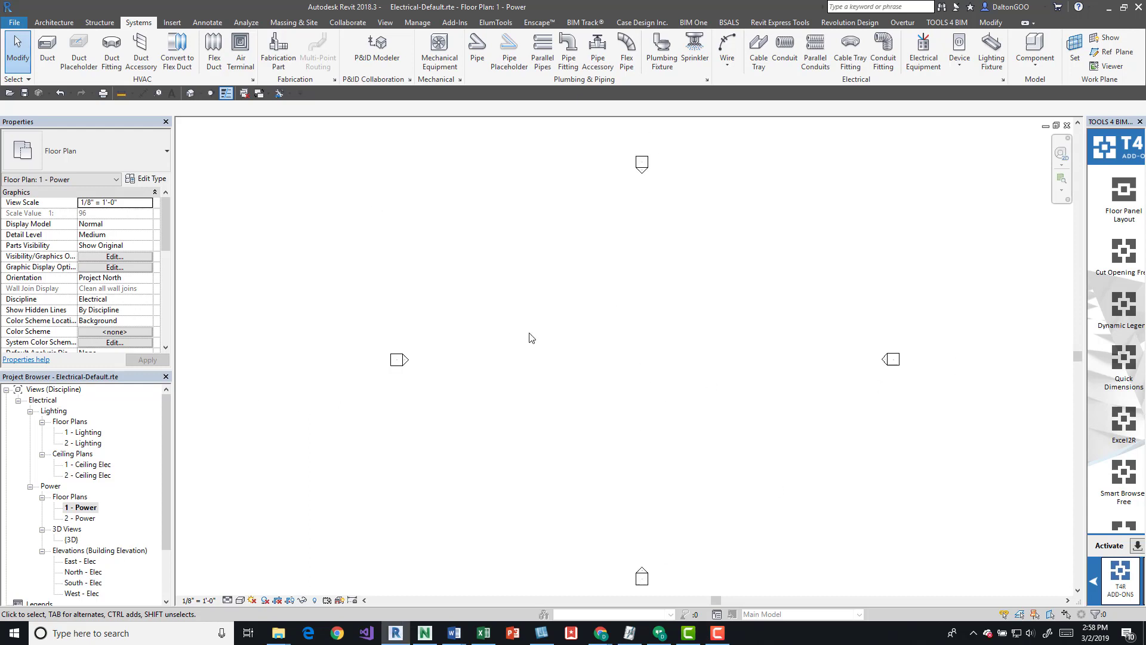
middle_drag(530, 335, 518, 336)
key(a)
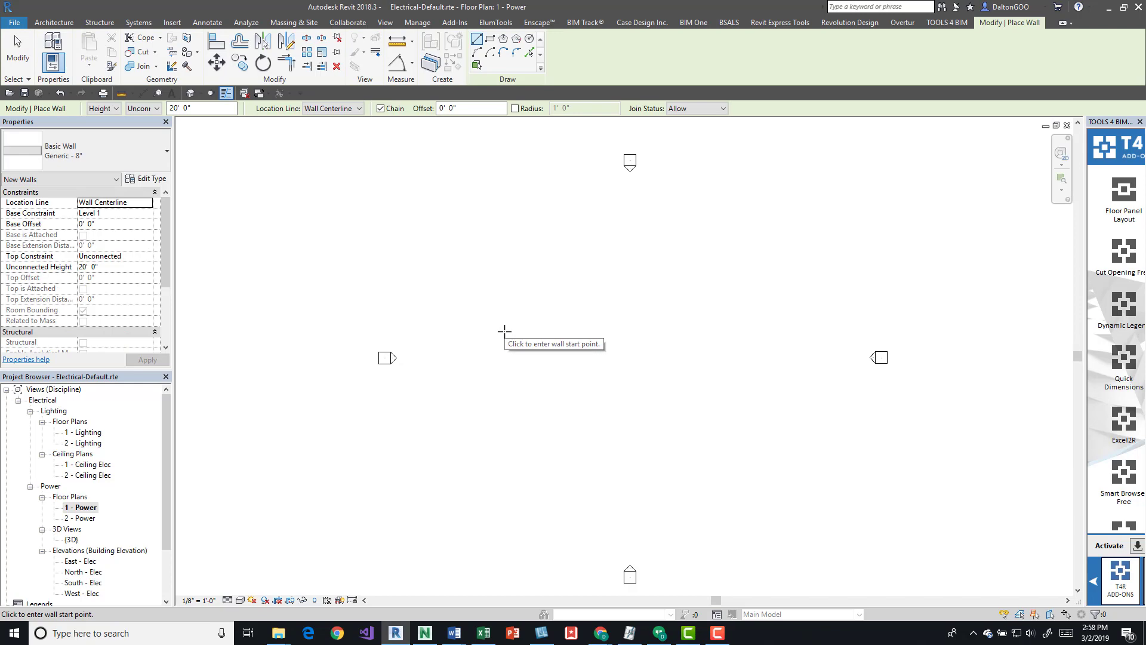
key(Escape)
key(Escape)
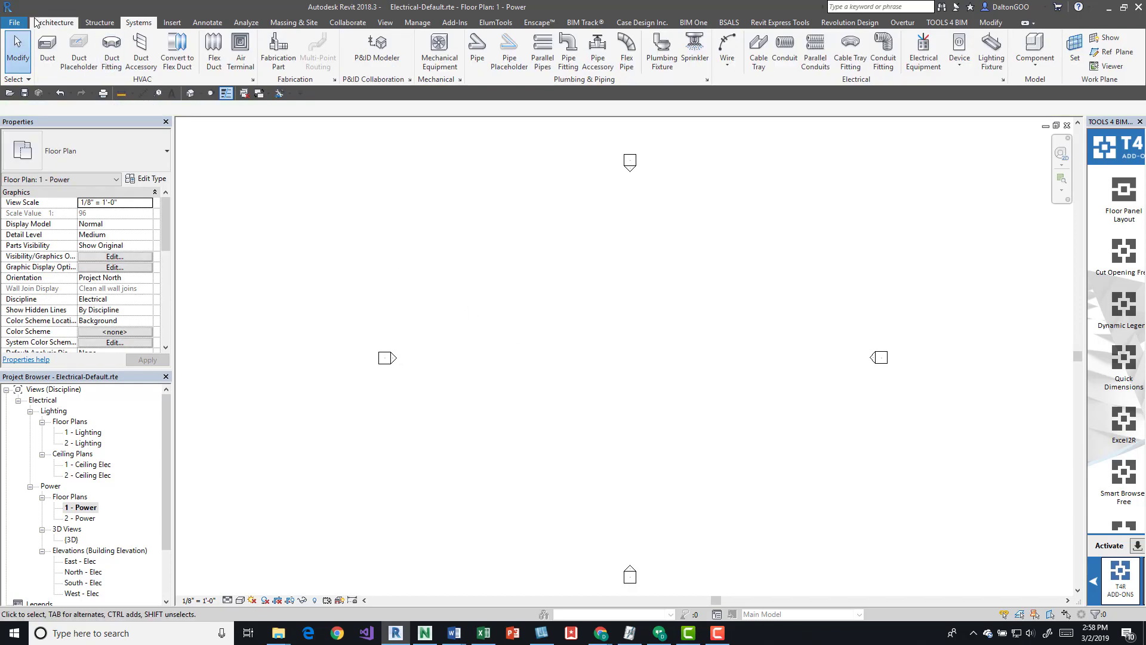
Draw two connected Generic - 8" walls between the elevation markers: a vertical one about 36'-6" long and a horizontal one about 52'-0" long
click(37, 23)
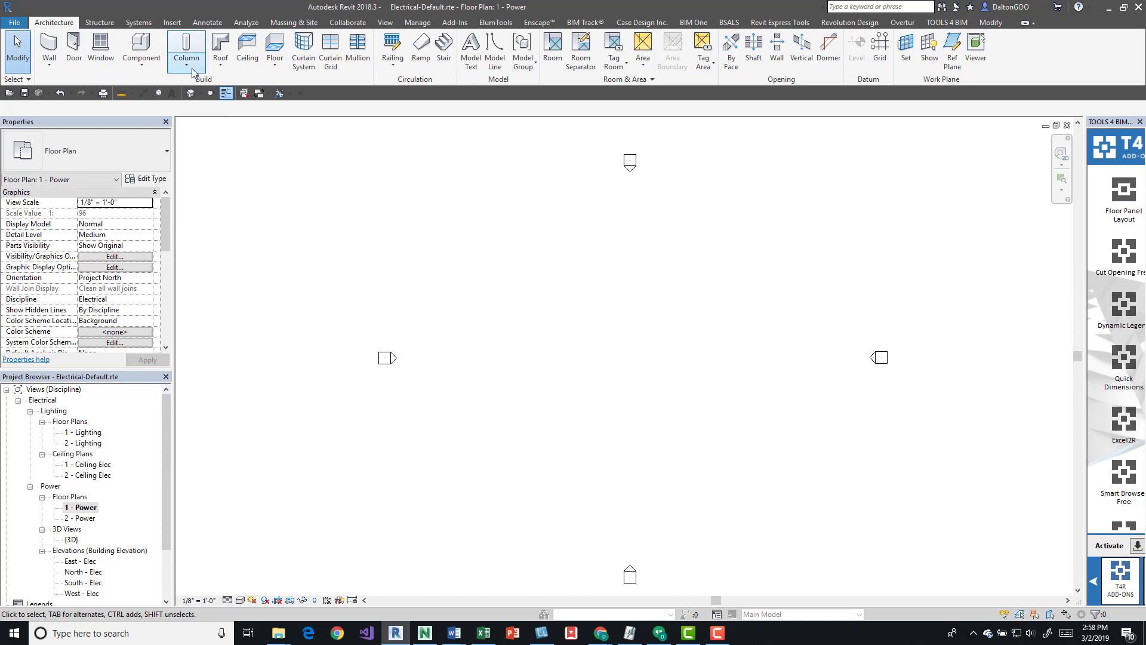
click(49, 43)
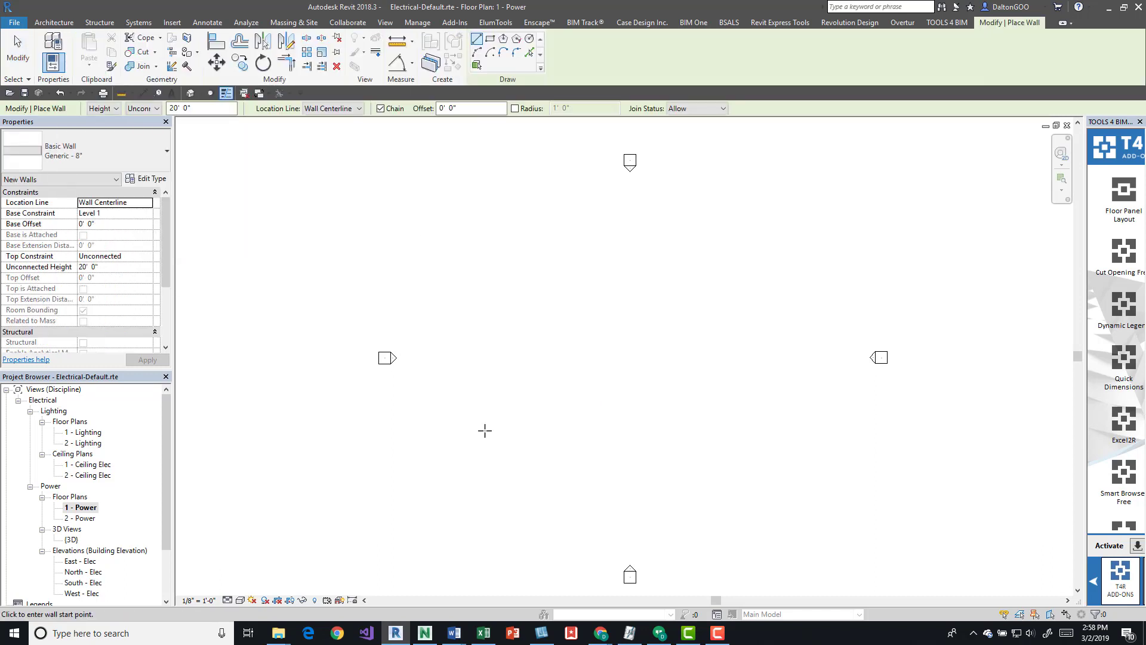
click(482, 429)
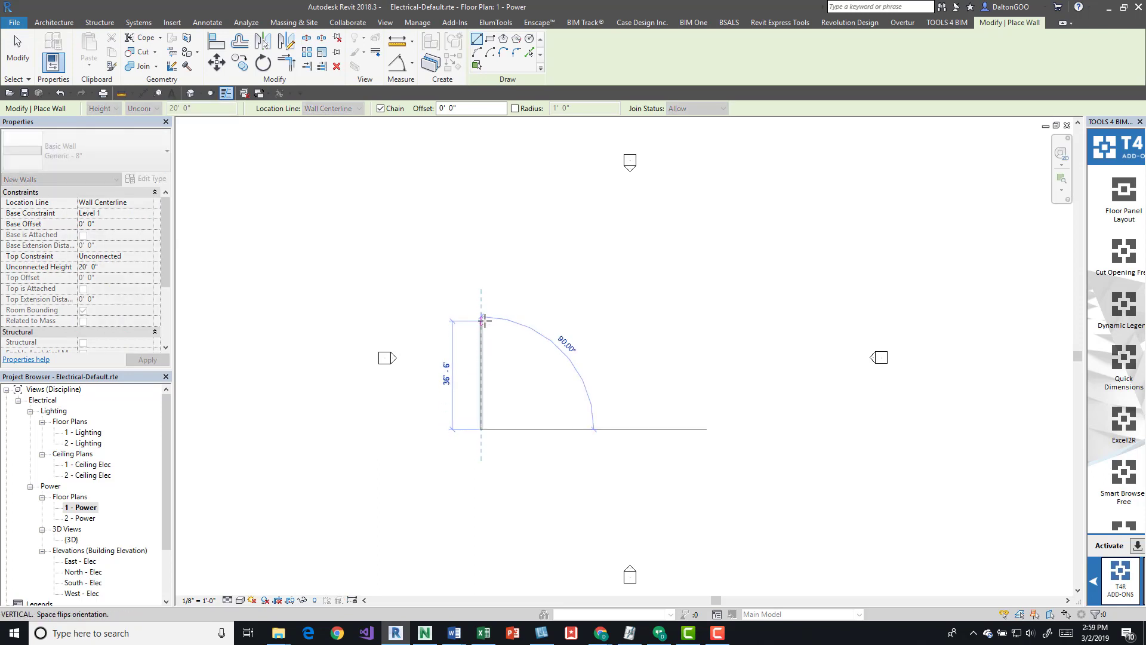
click(481, 321)
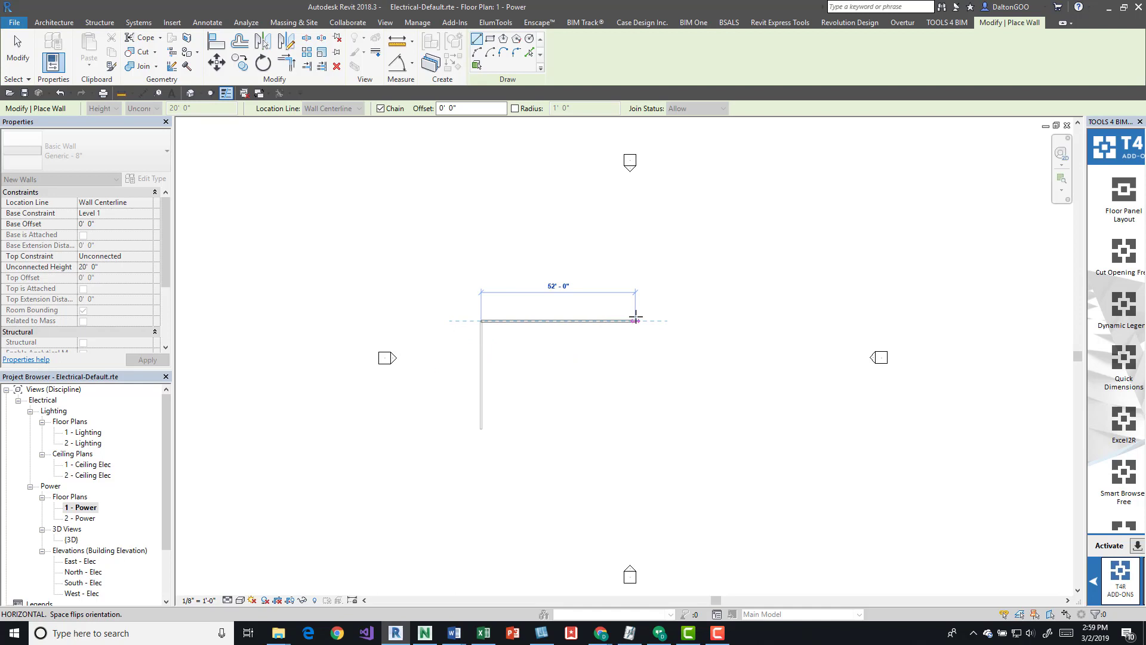
click(635, 320)
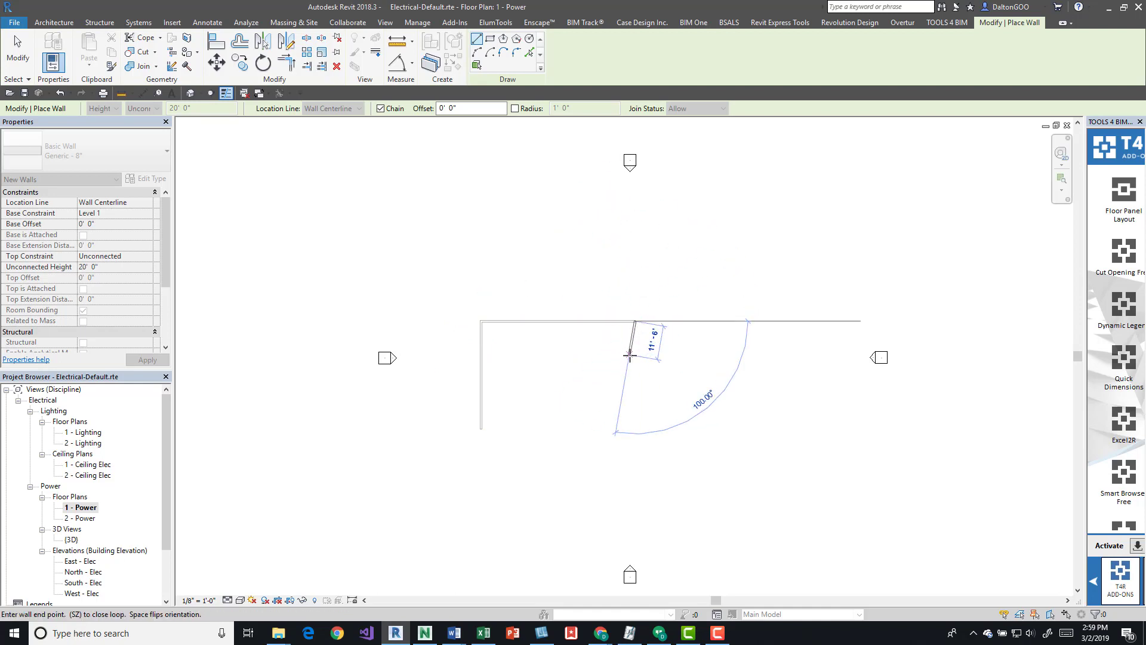
key(Escape)
key(Escape)
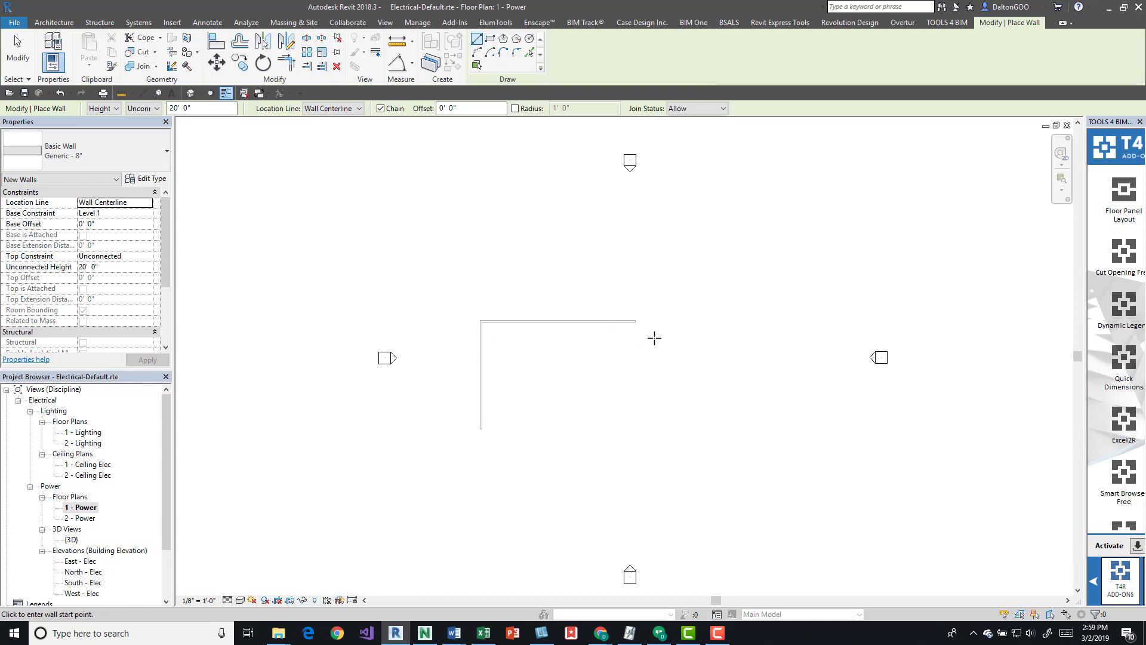
key(Escape)
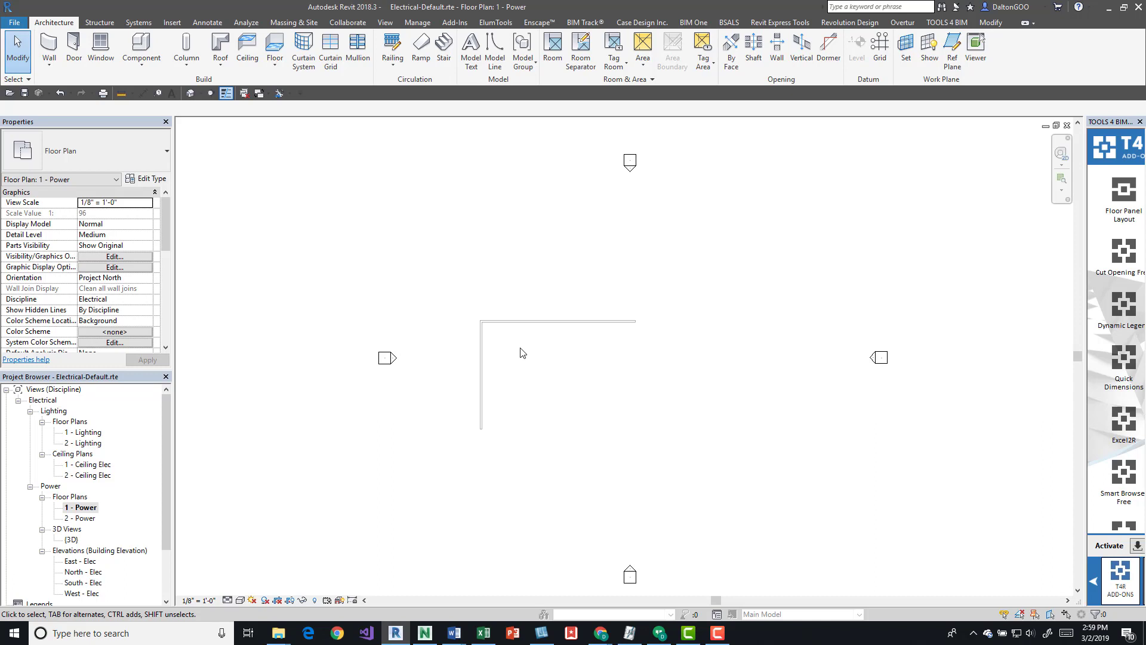
Place a vertical 12" x 4" Channel Cable Tray about 11'-0" long inside the wall corner, at a 9'-0" offset
scroll(513, 337, up, 5)
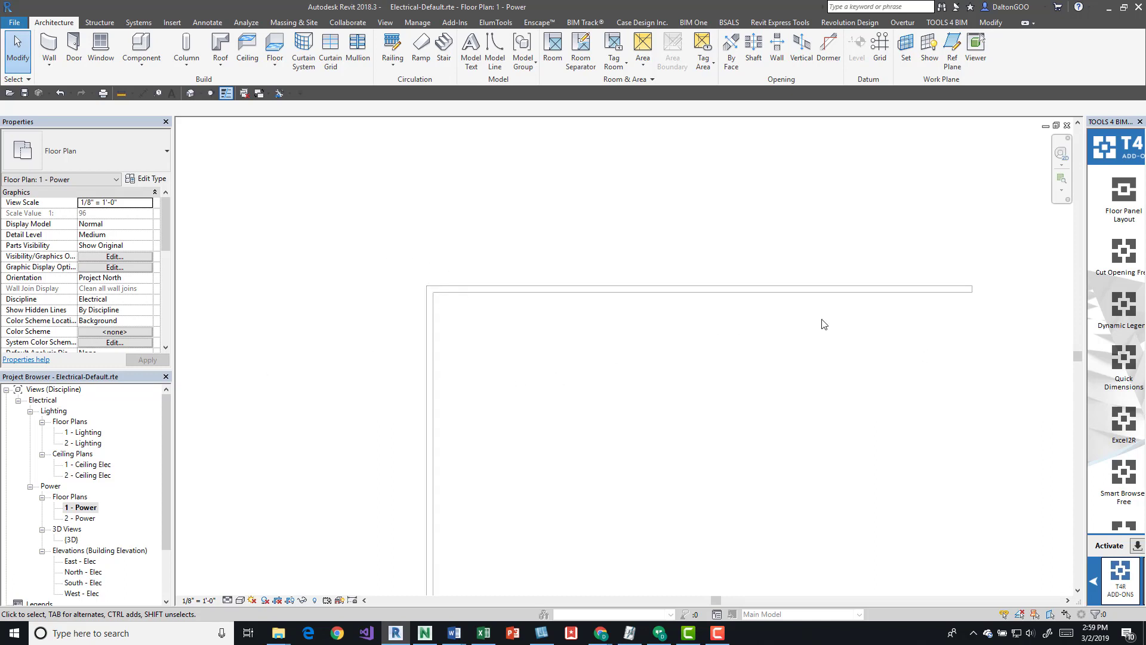
middle_drag(823, 317, 736, 301)
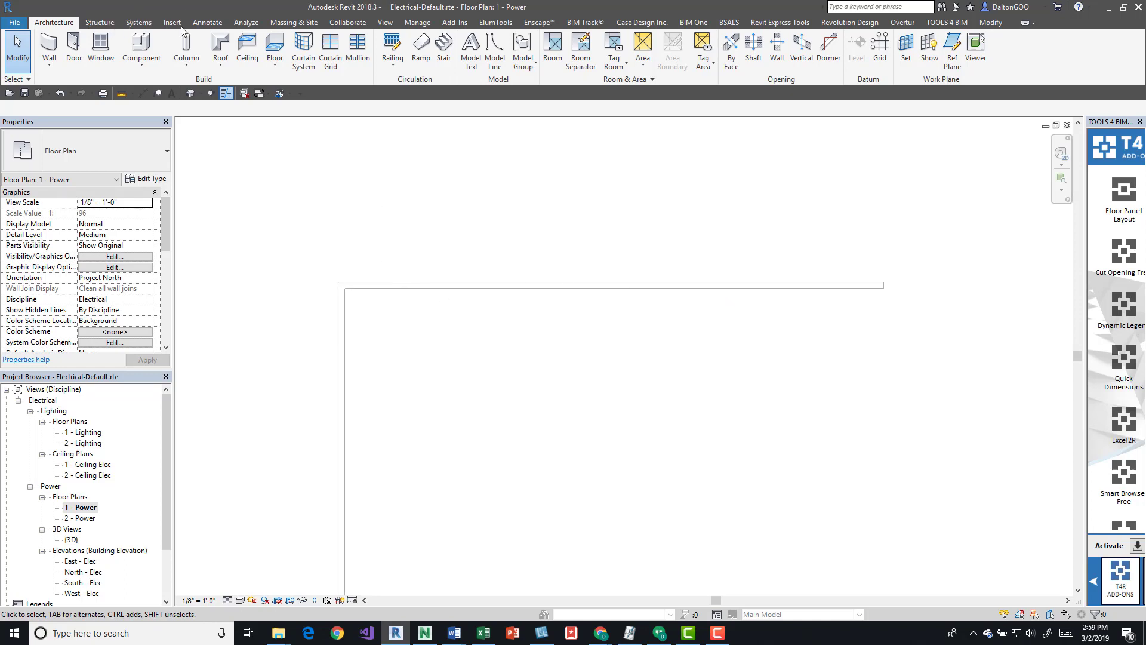
click(142, 24)
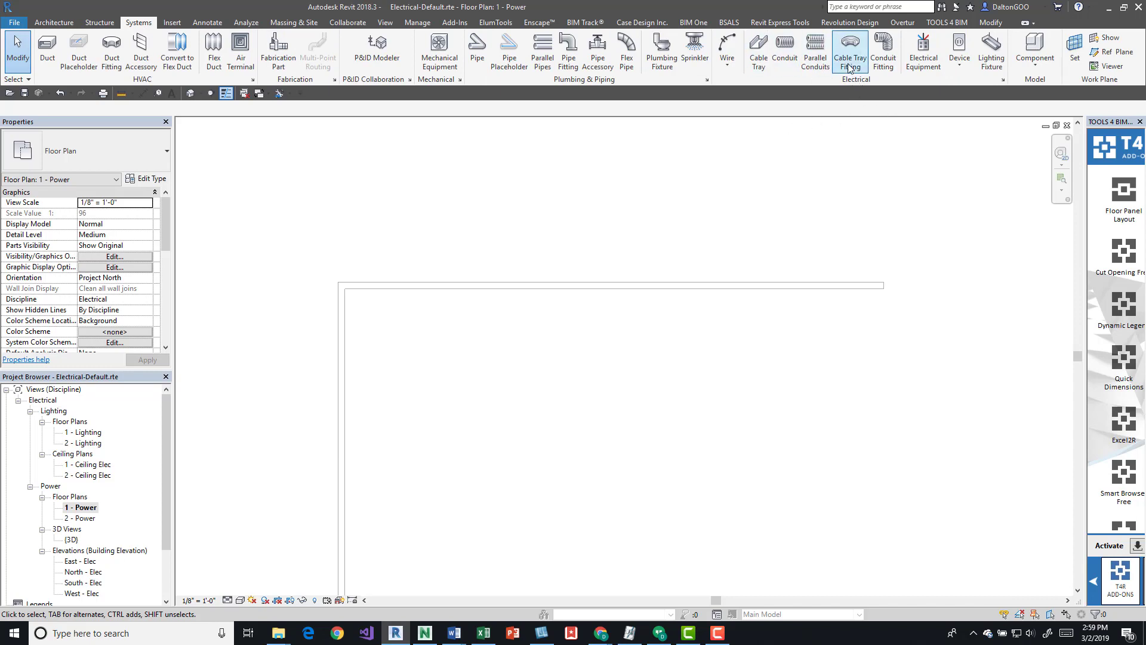
click(759, 49)
click(443, 523)
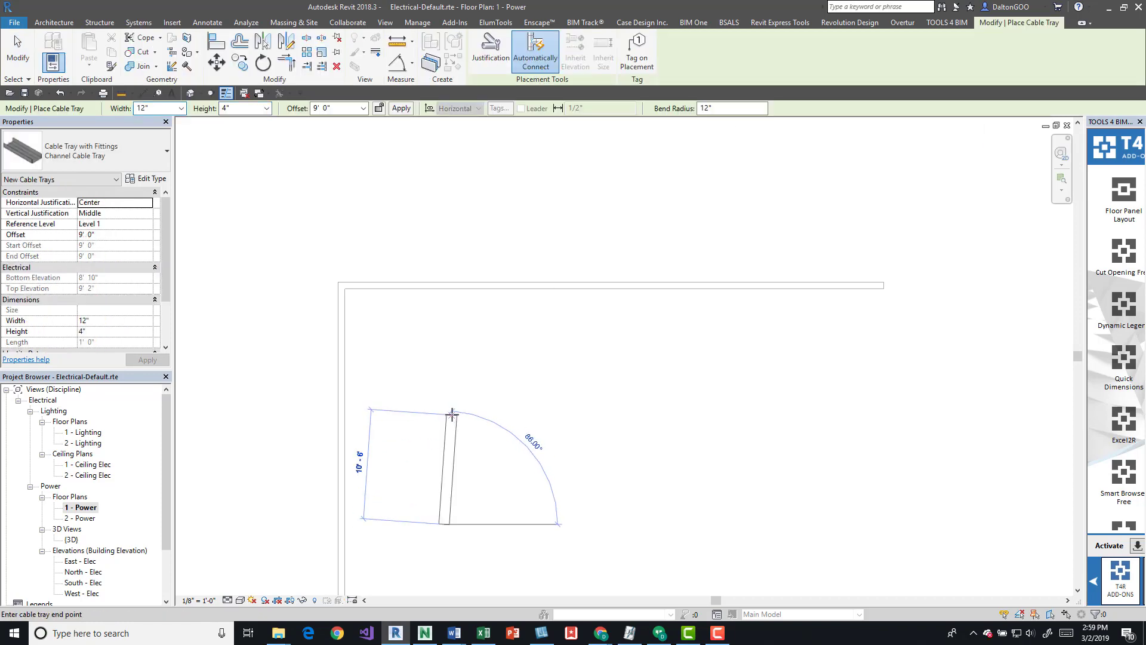
click(444, 409)
key(Escape)
key(Escape)
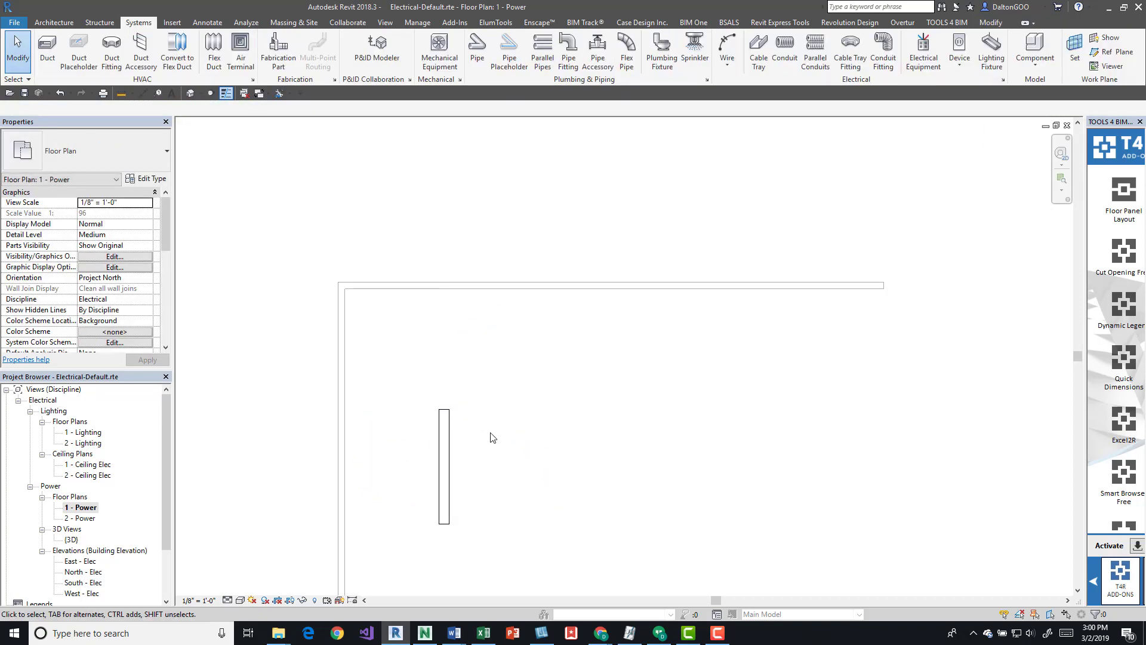
Set the 1 - Power floor plan's discipline to Coordination, and return it to Electrical
middle_drag(491, 437, 501, 343)
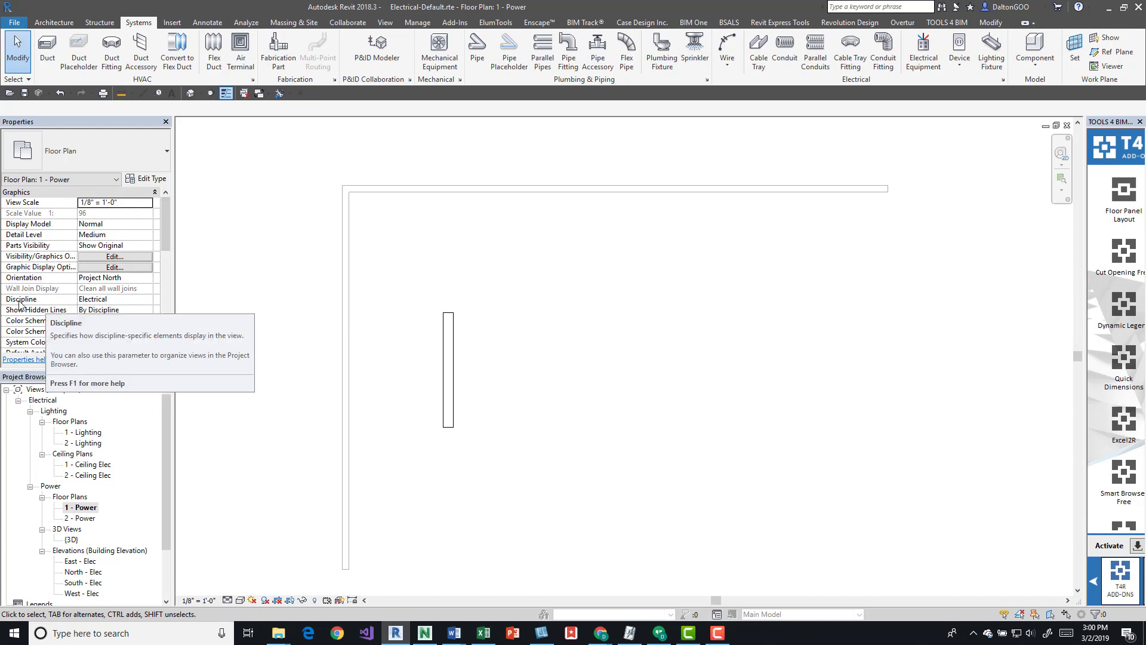
click(149, 300)
click(147, 299)
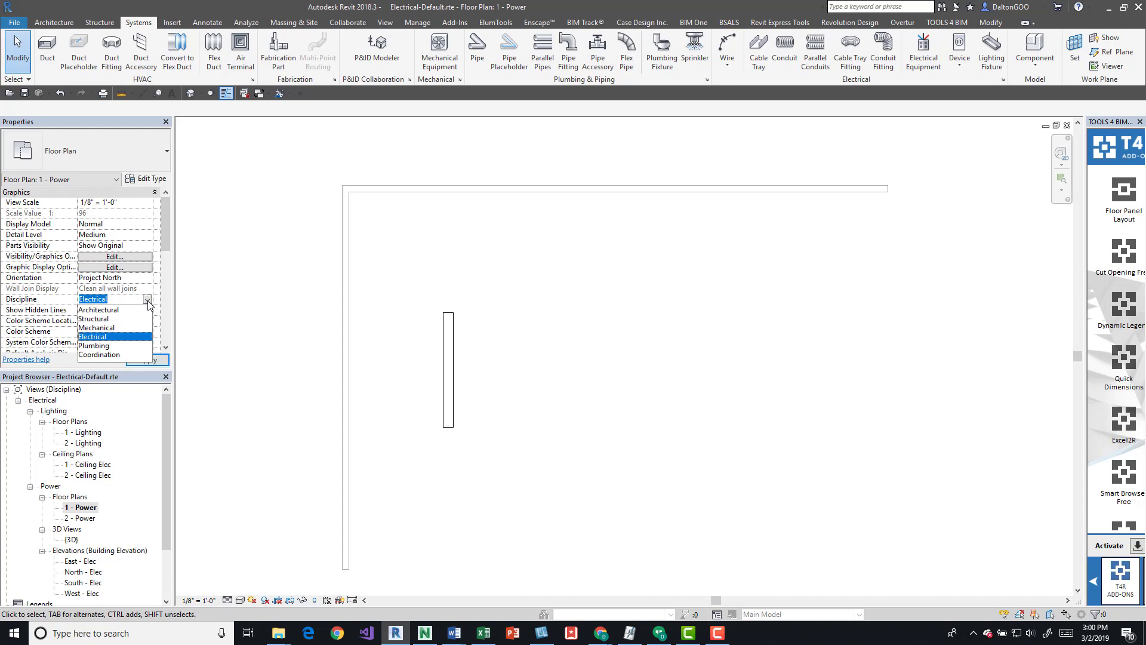
click(99, 355)
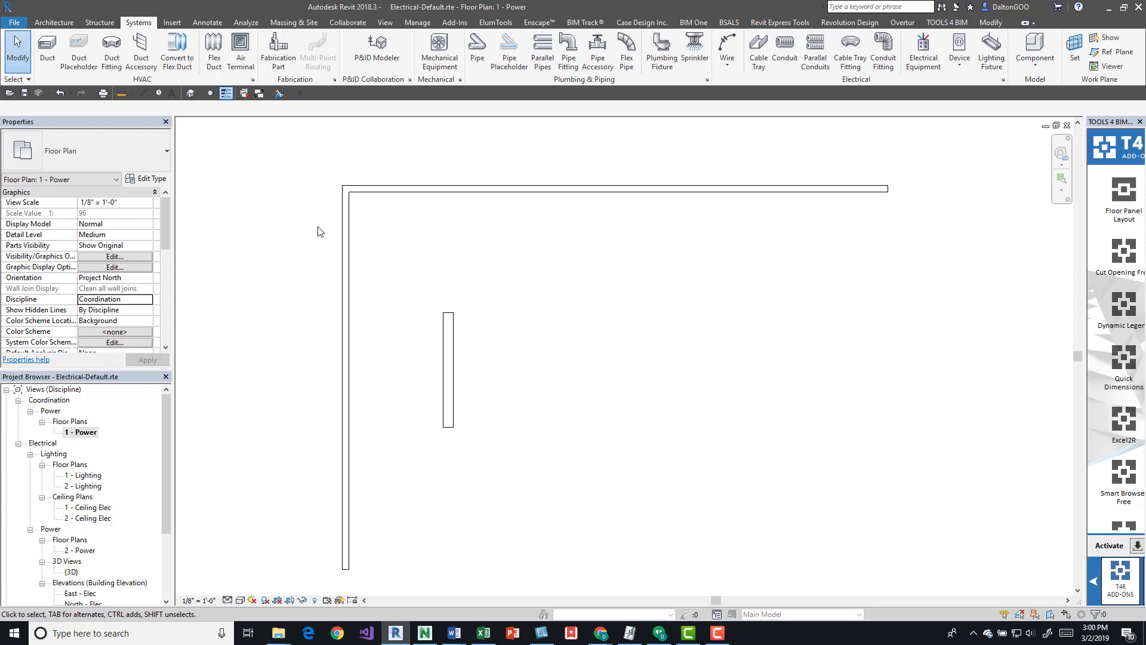
click(149, 306)
click(97, 338)
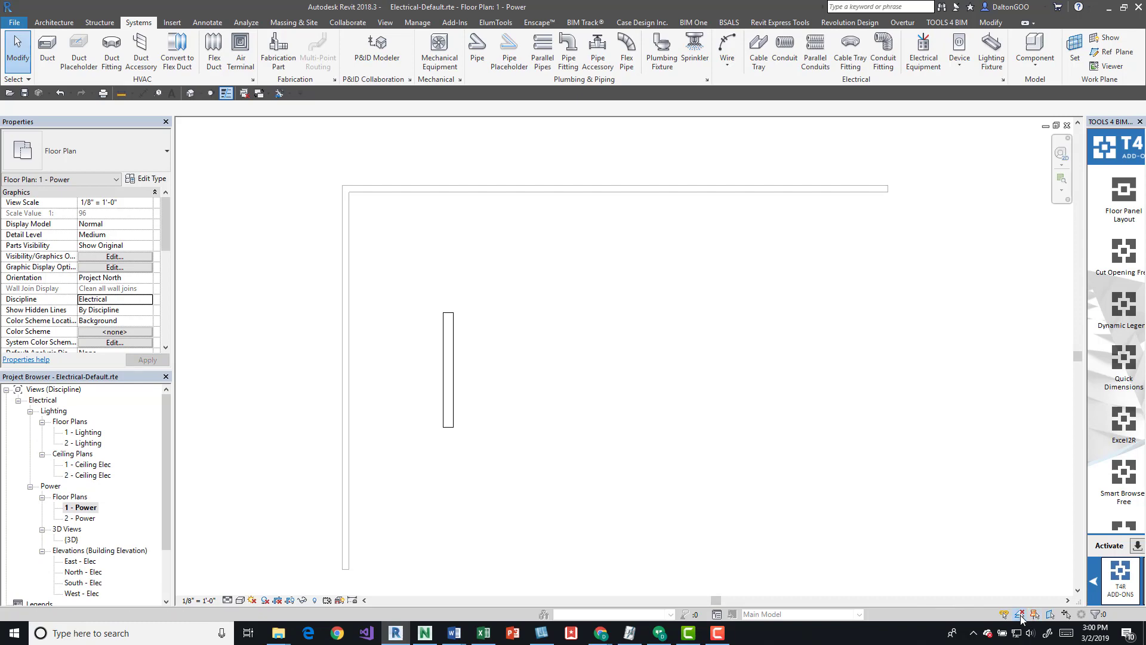
Delete both walls and the cable tray from the 1 - Power floor plan
click(649, 194)
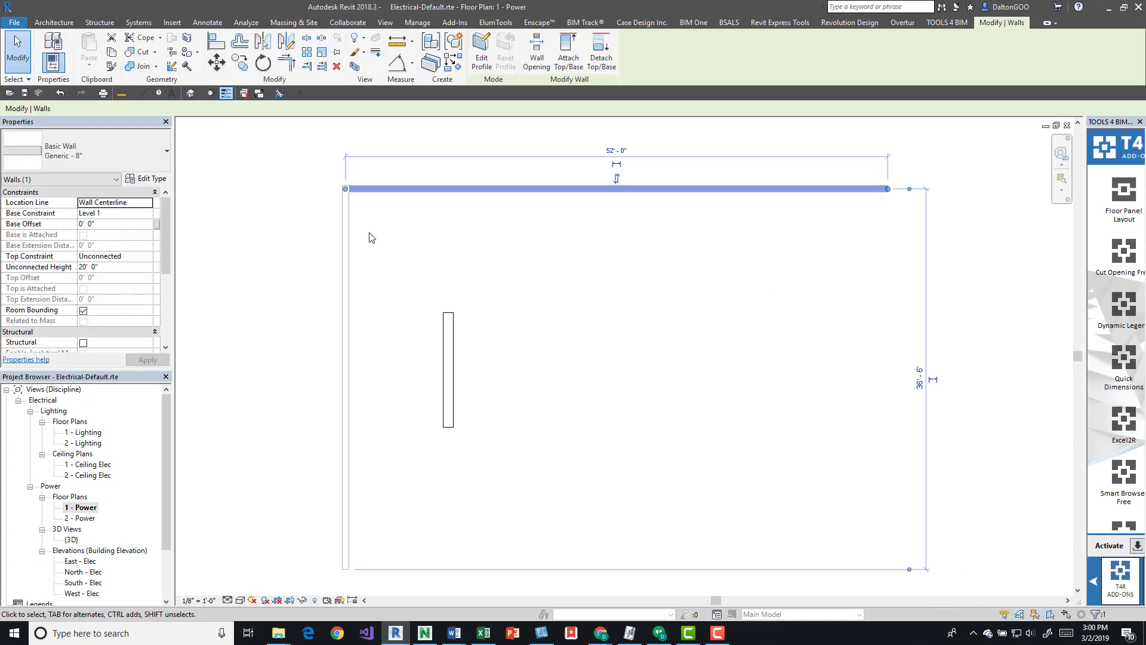
click(348, 230)
click(449, 264)
scroll(510, 258, down, 3)
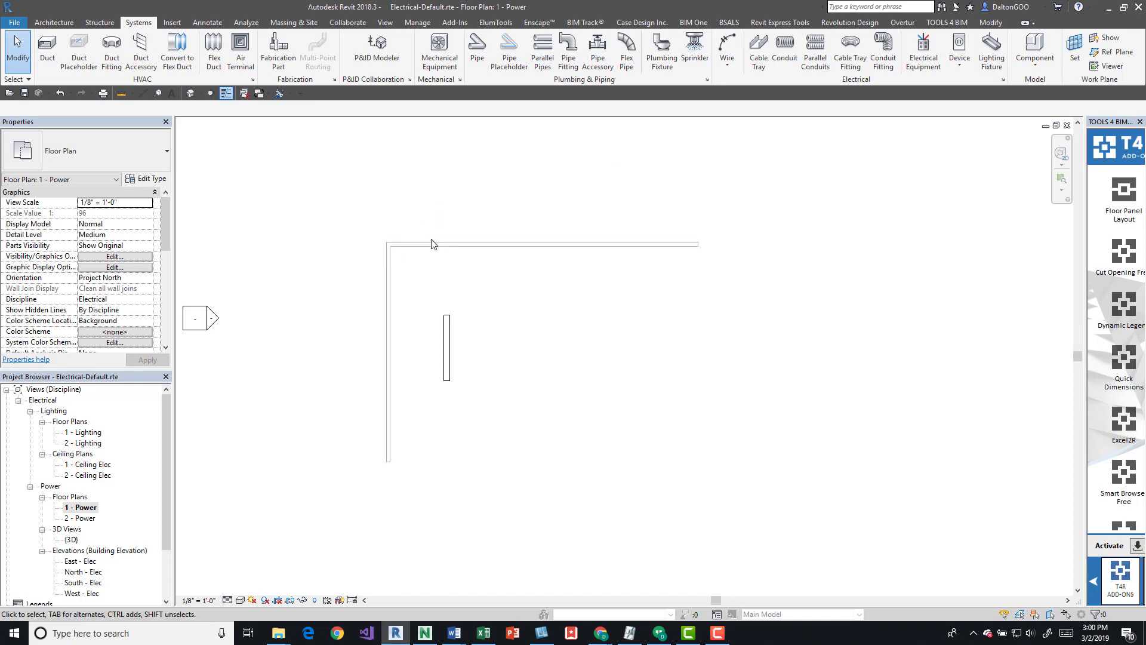
click(434, 243)
ctrl+click(387, 268)
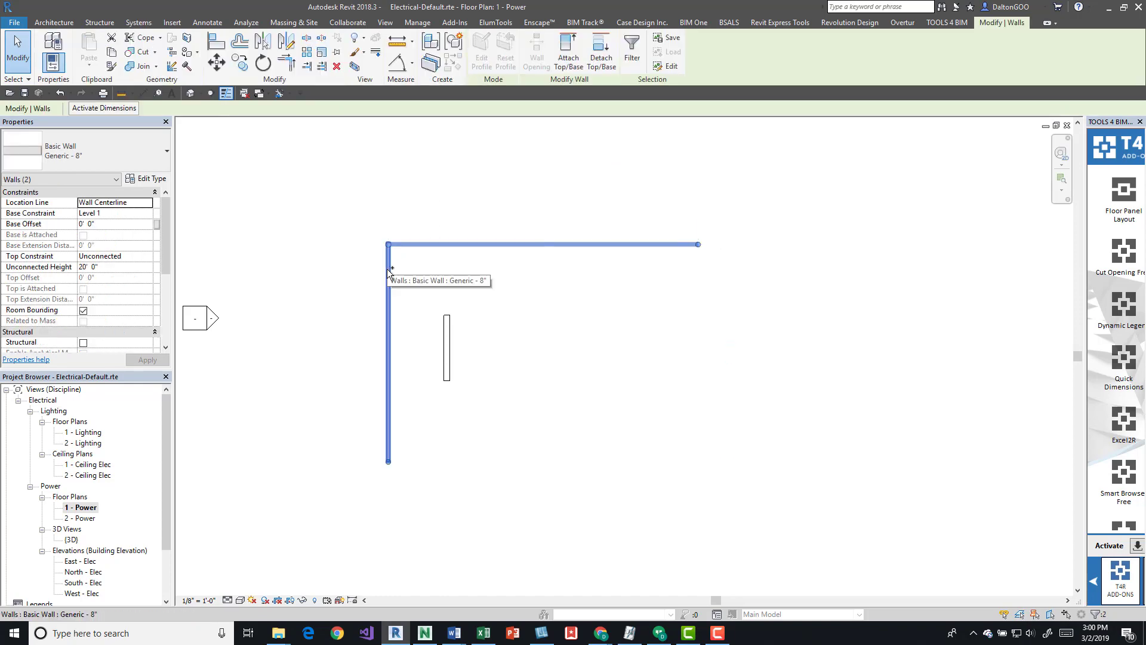
key(Delete)
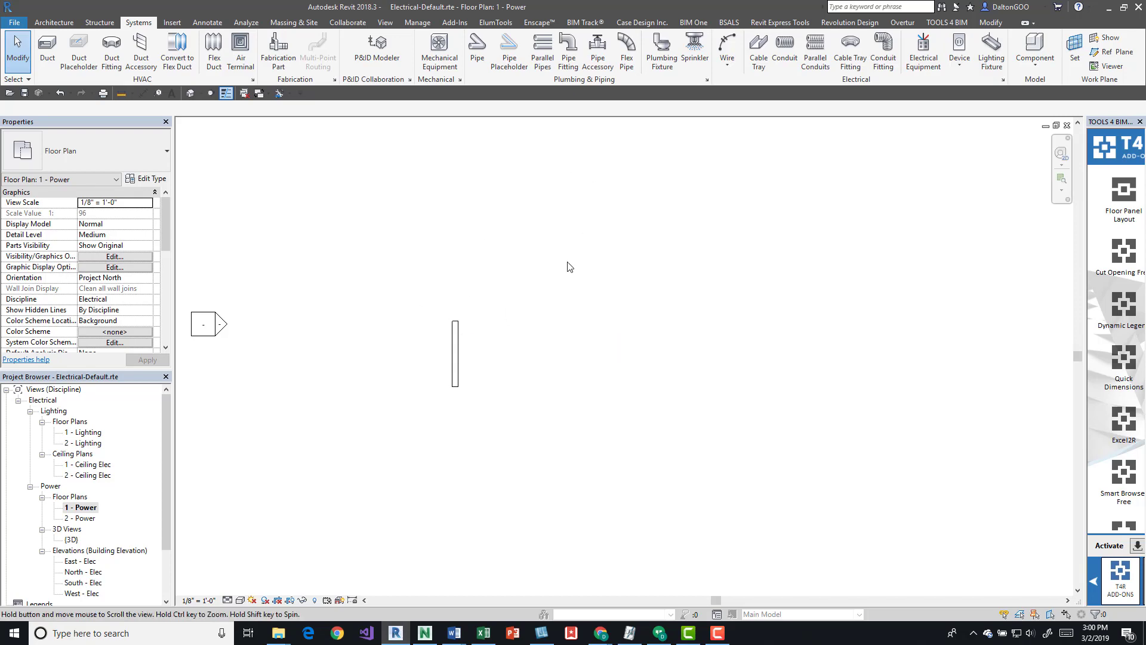
click(455, 352)
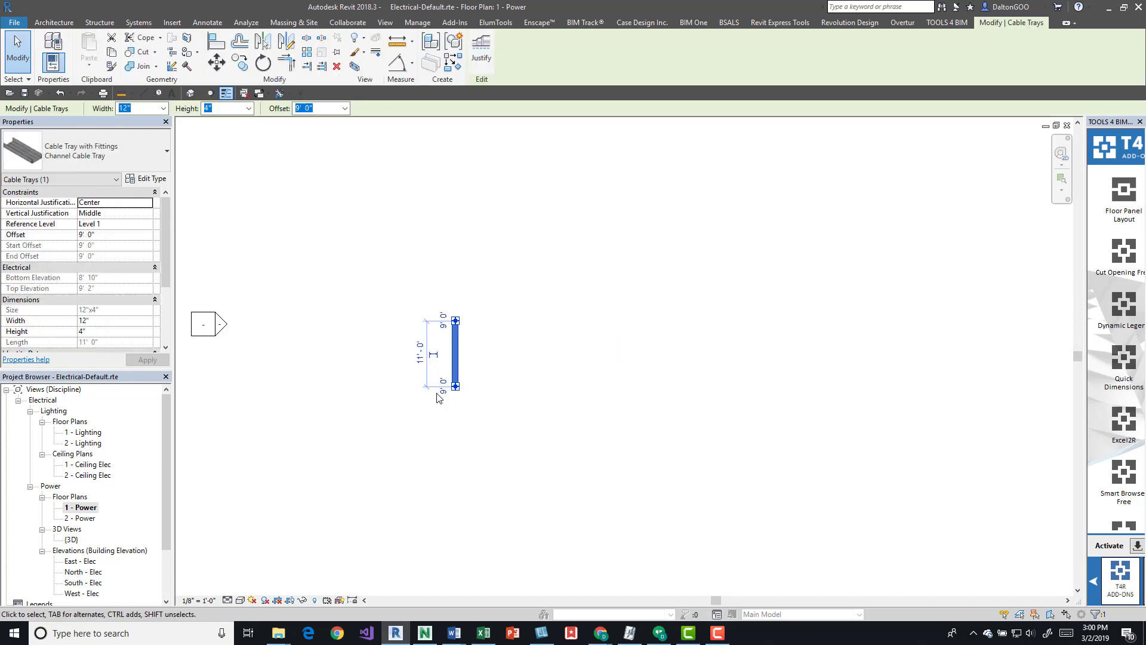
key(Delete)
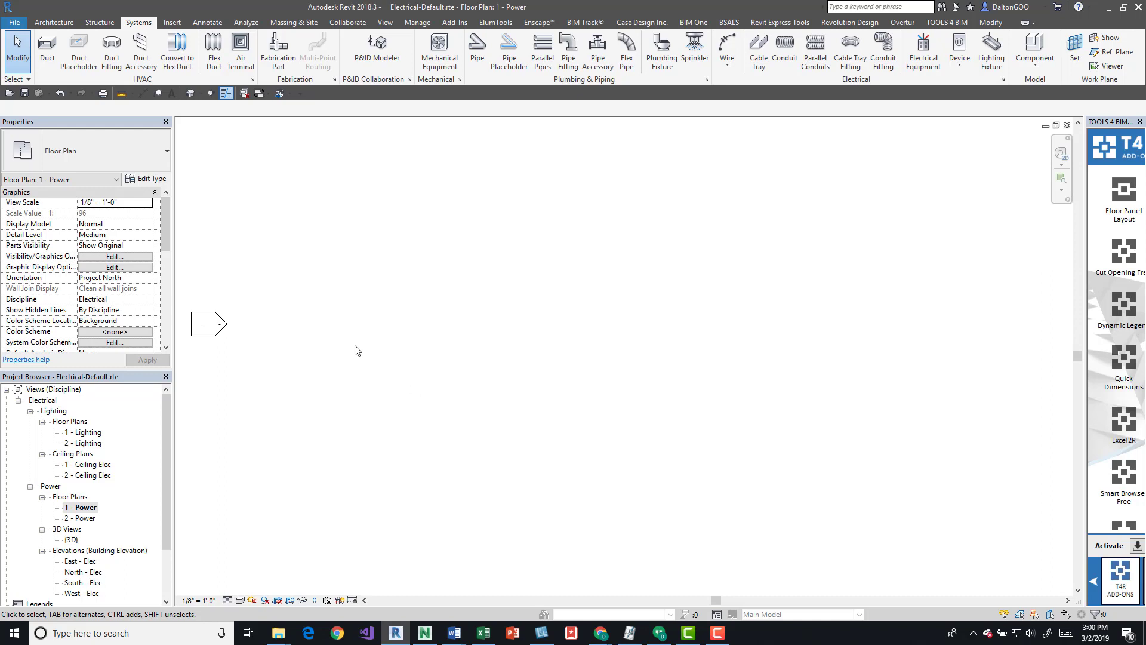
Draw a rectangular enclosure of Generic - 8" walls, 20'-0" high, in the area between the four elevation markers
click(54, 22)
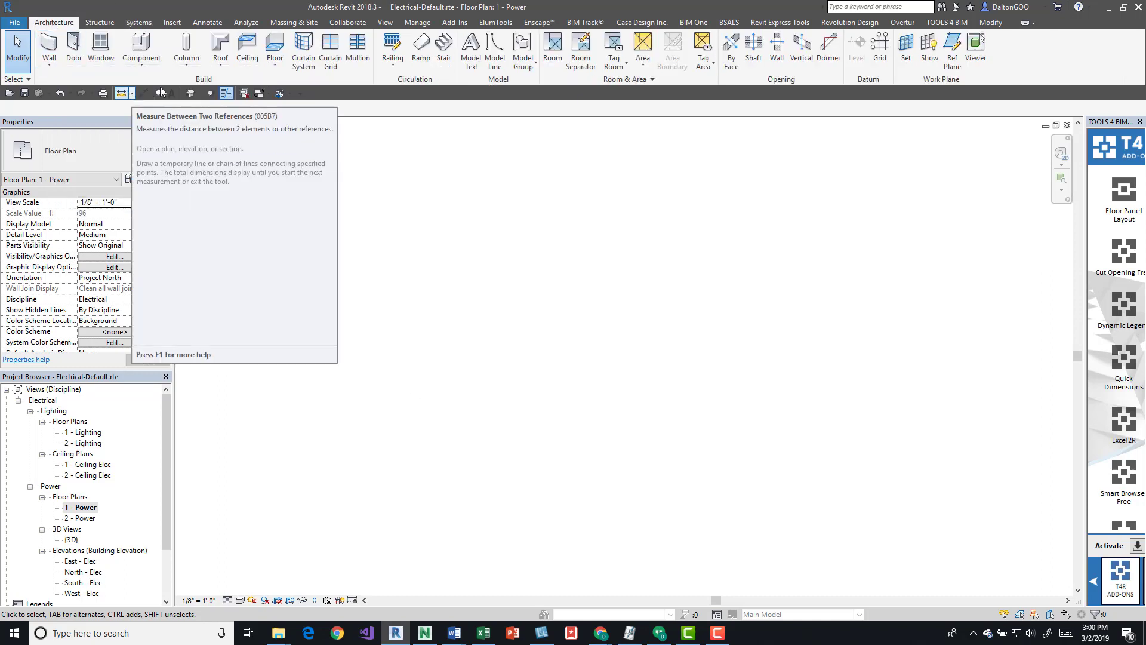
click(51, 43)
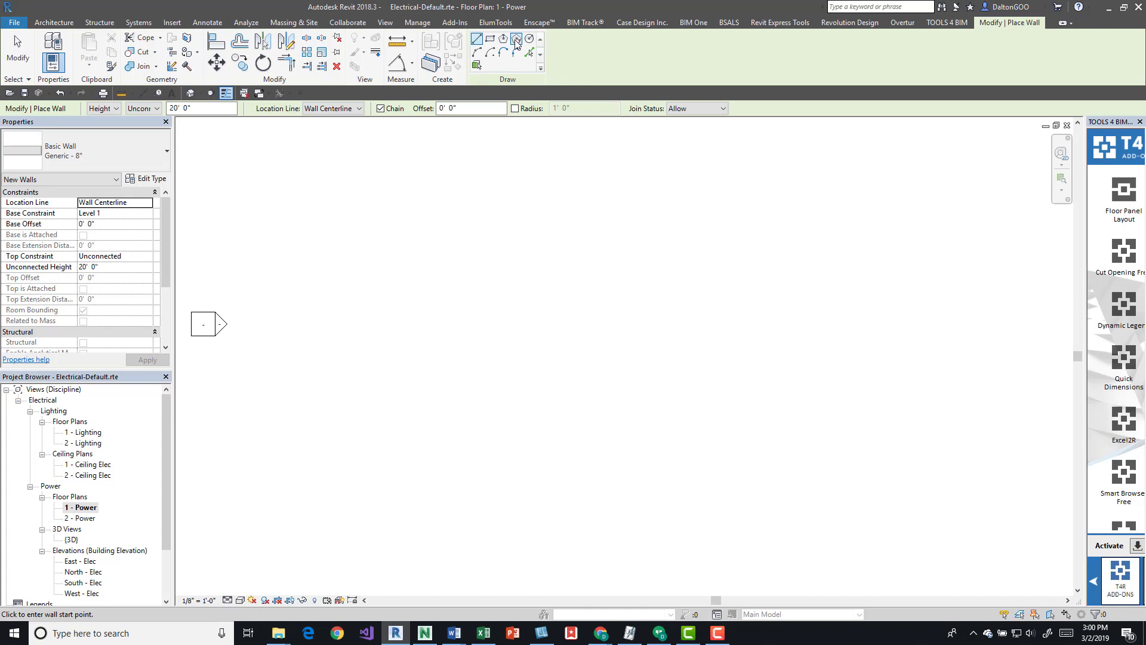
click(490, 39)
middle_drag(578, 233, 573, 236)
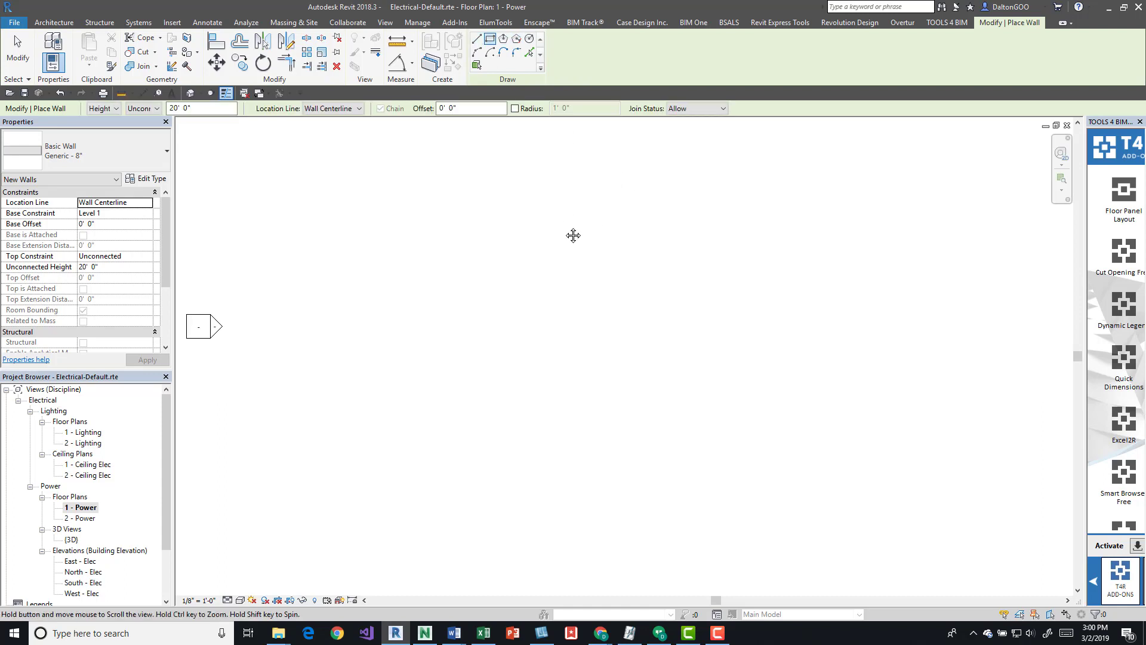
scroll(570, 237, down, 5)
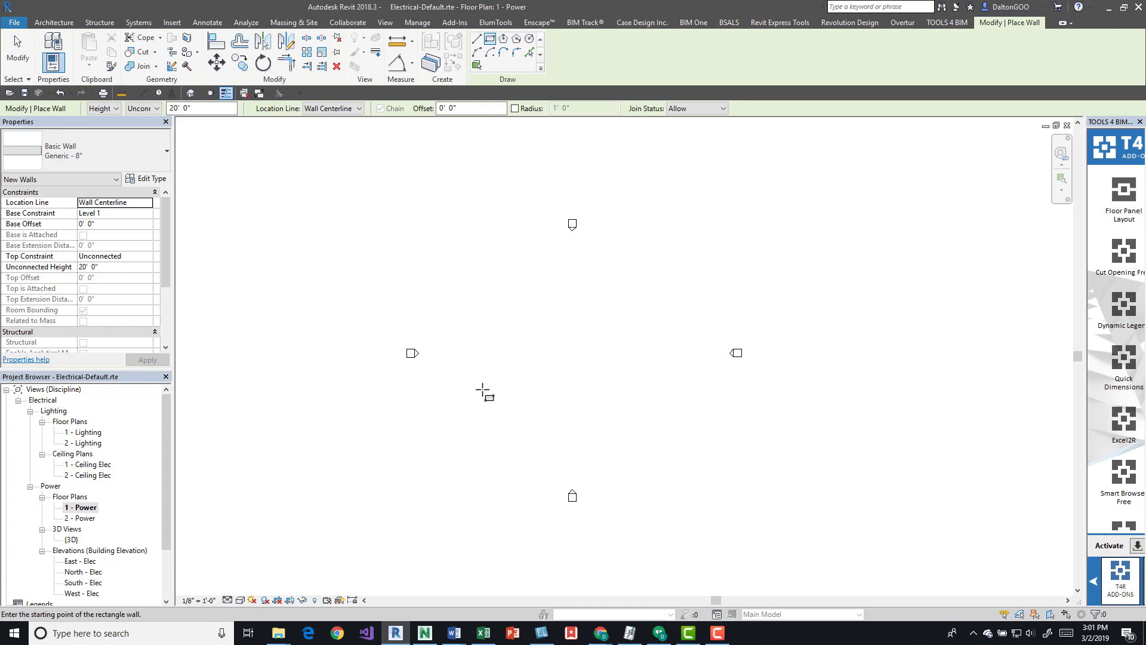
click(479, 421)
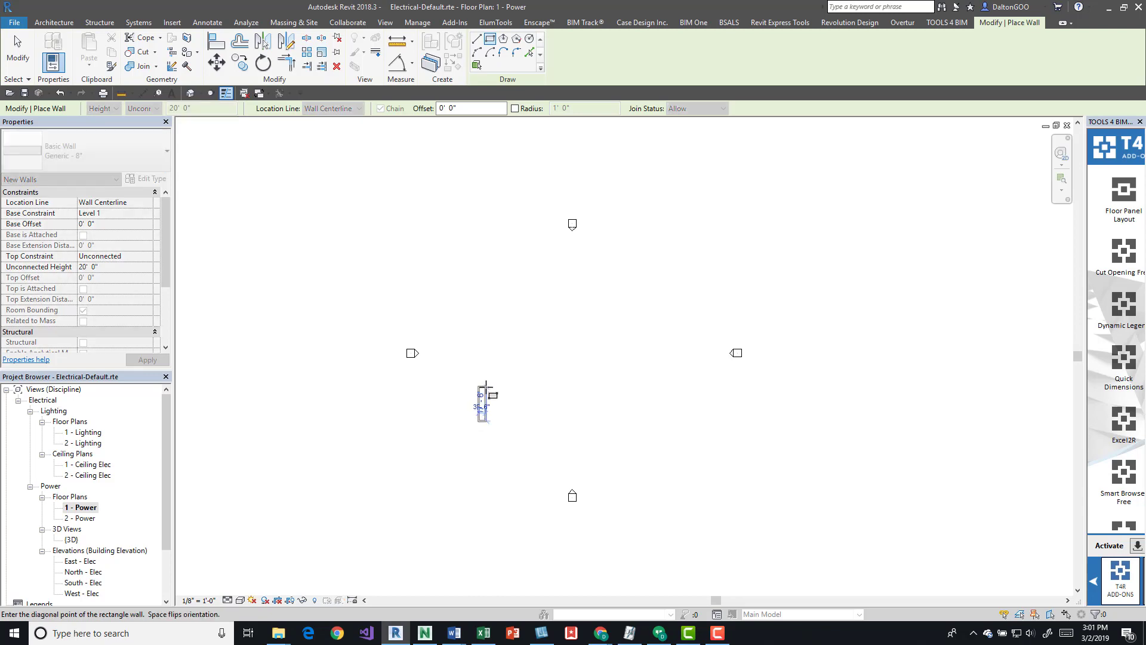
click(673, 264)
key(Escape)
key(Escape)
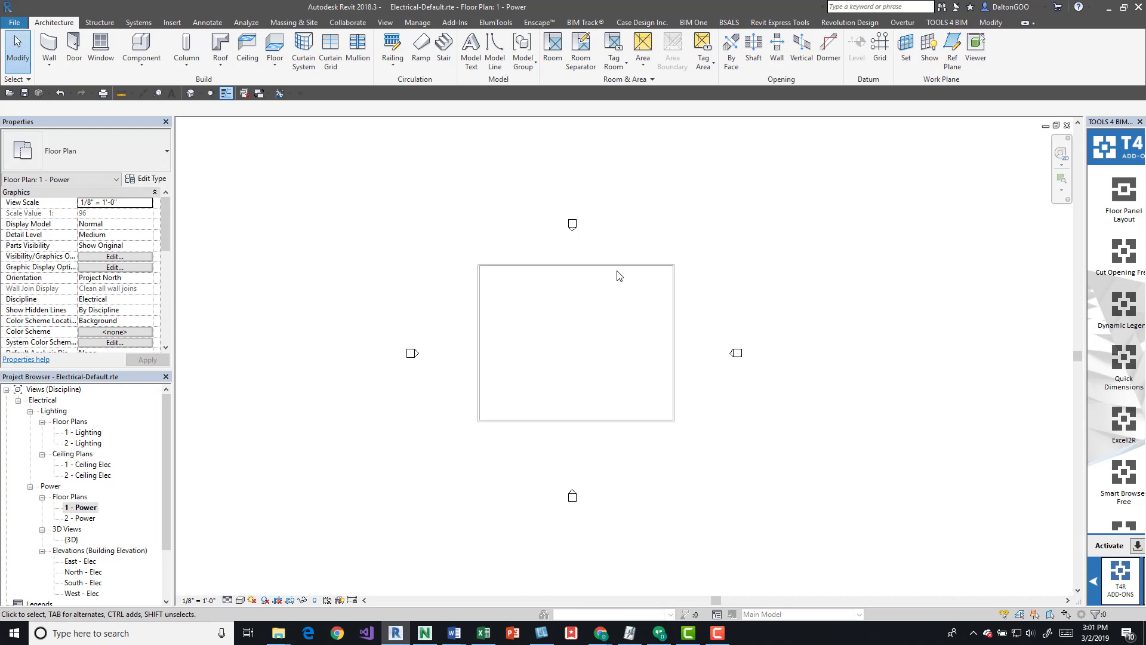
mouse_move(712, 247)
mouse_down()
mouse_move(651, 308)
mouse_move(488, 389)
mouse_move(460, 456)
mouse_move(477, 431)
mouse_move(459, 443)
mouse_move(693, 229)
mouse_up()
drag(692, 257, 465, 421)
drag(467, 256, 685, 436)
click(675, 400)
click(703, 301)
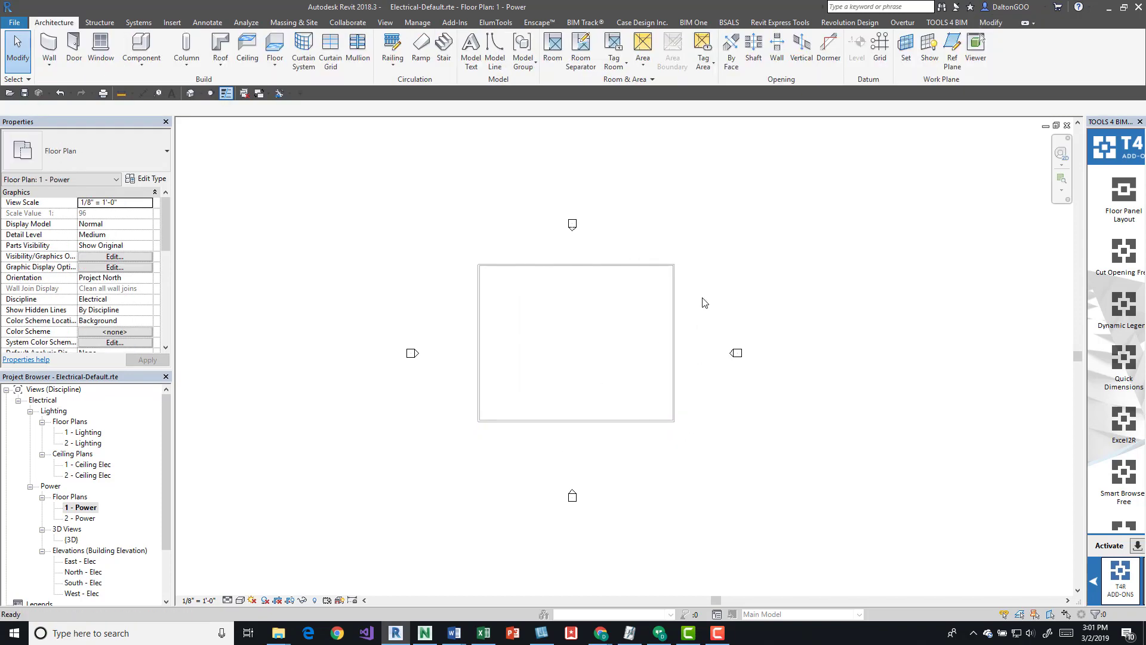
Start a Generic - 12" floor on Level 1 and create its boundary by picking the full chain of enclosure walls
scroll(424, 203, up, 1)
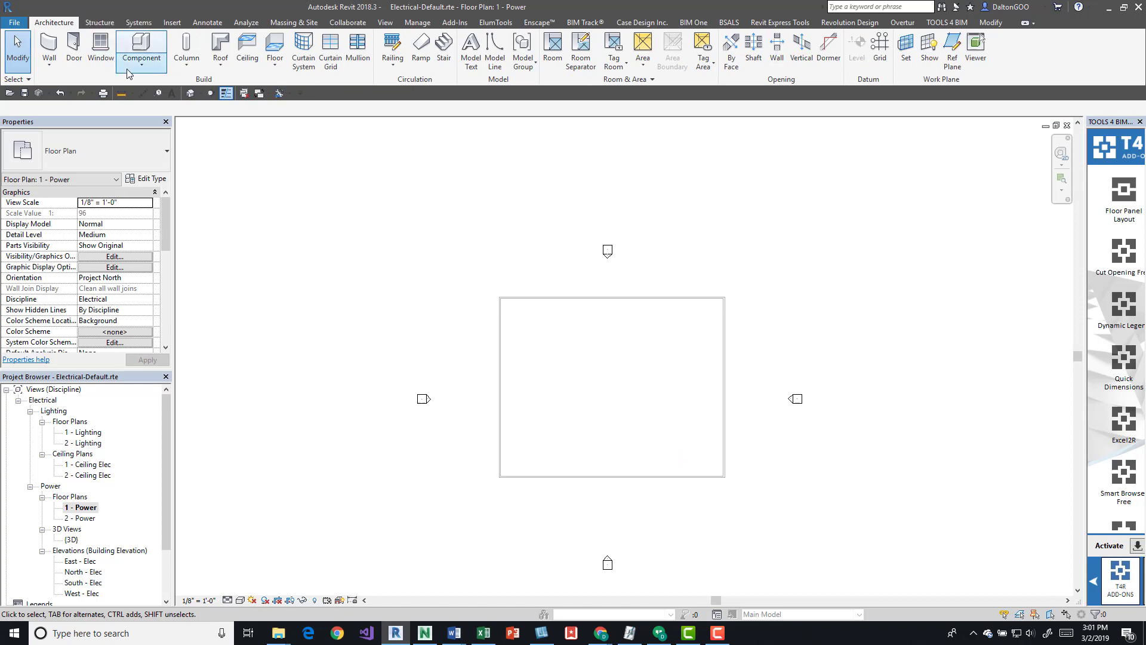
click(274, 48)
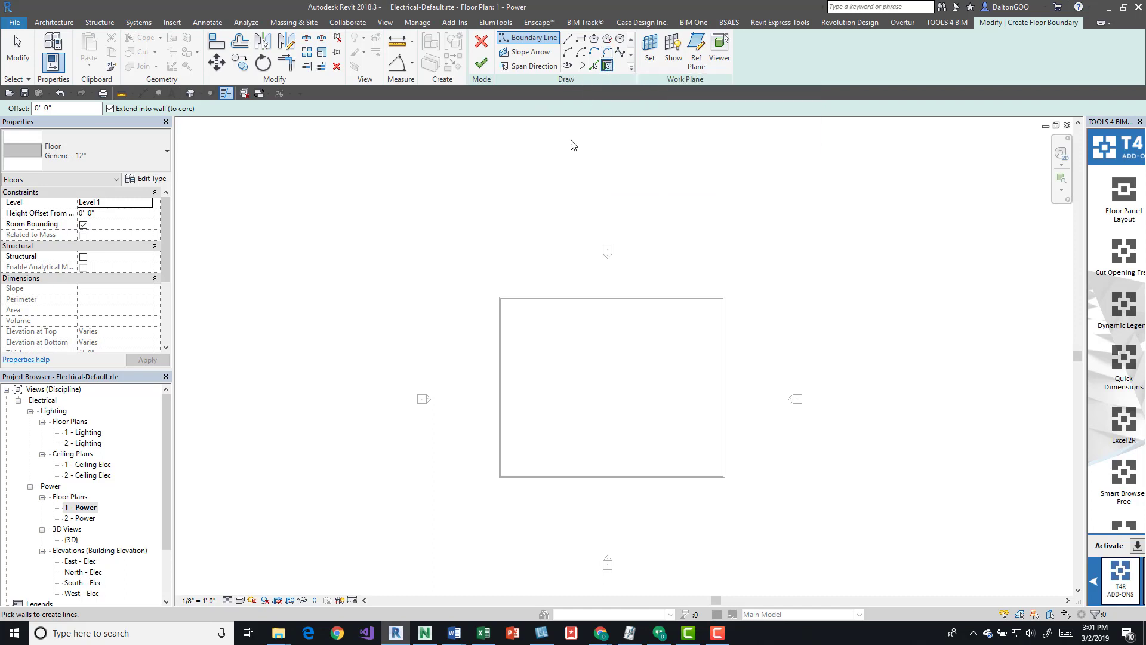
scroll(570, 475, up, 5)
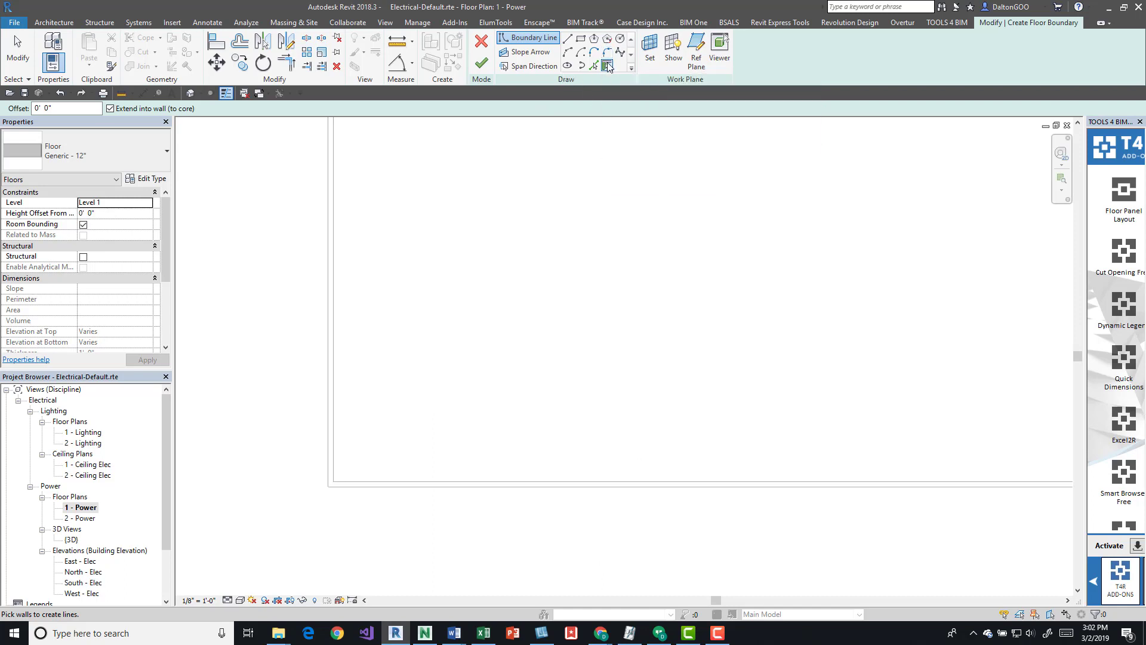
click(533, 487)
scroll(384, 504, down, 5)
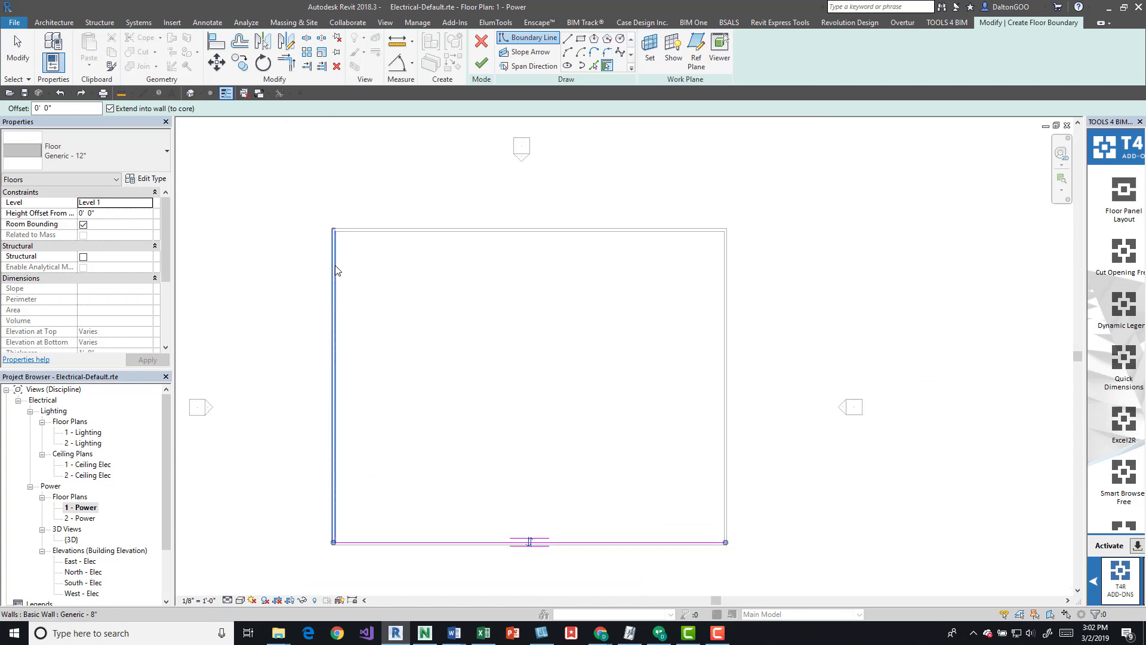
key(Tab)
click(335, 265)
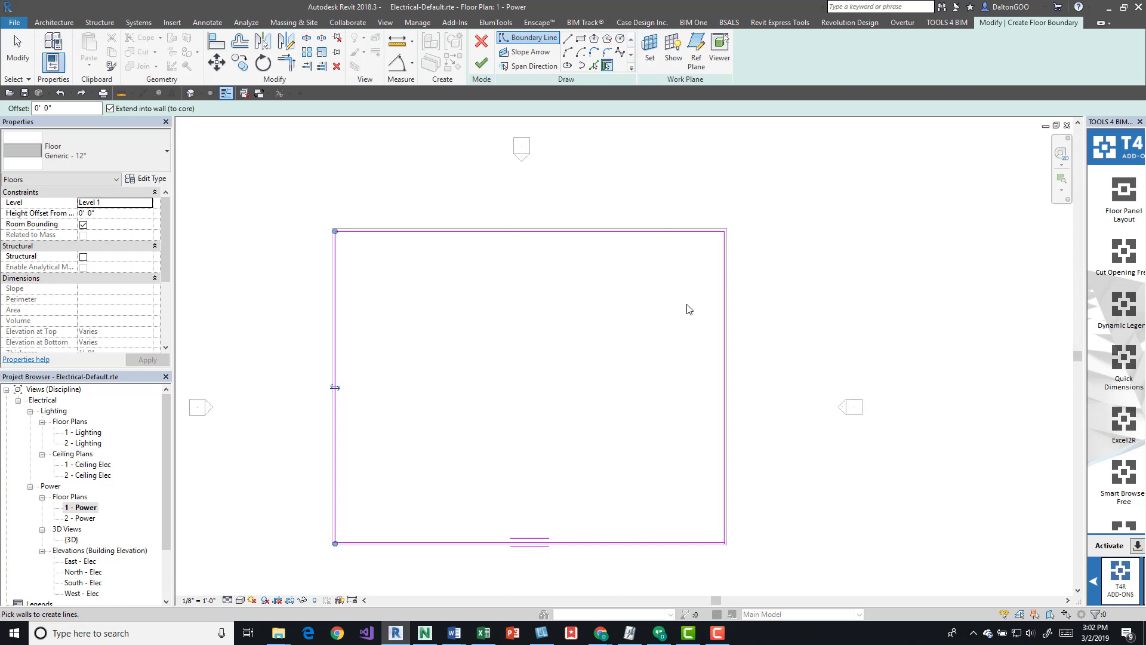
key(Escape)
key(Escape)
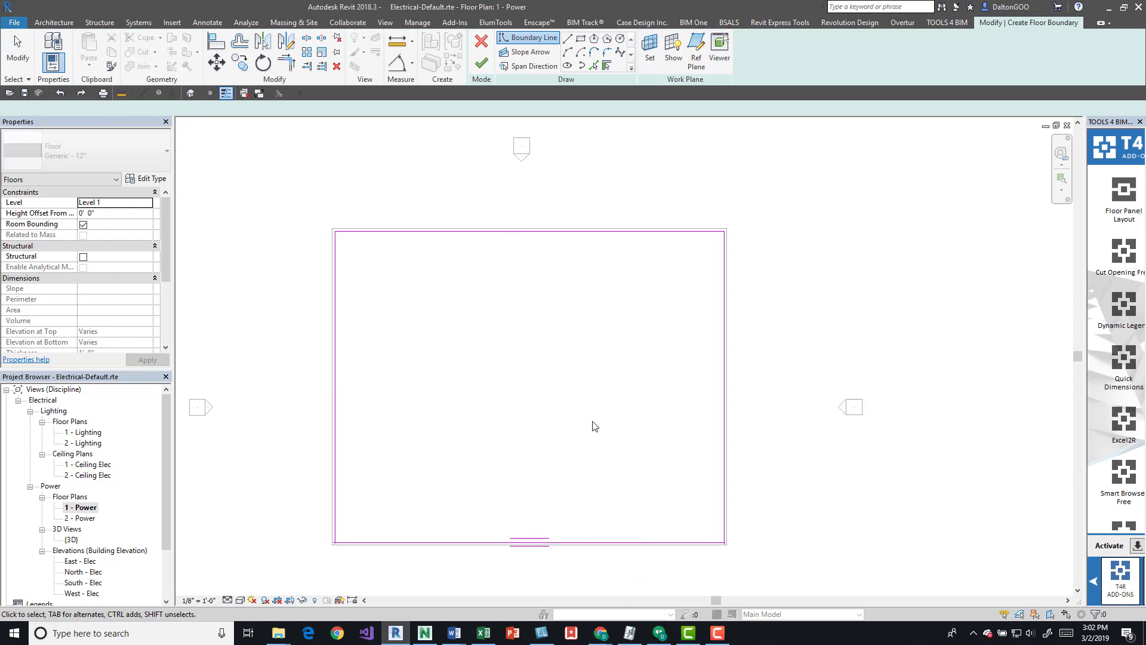
Flip the floor boundary's upper line to the outer wall face and back to the inner face
scroll(477, 268, up, 4)
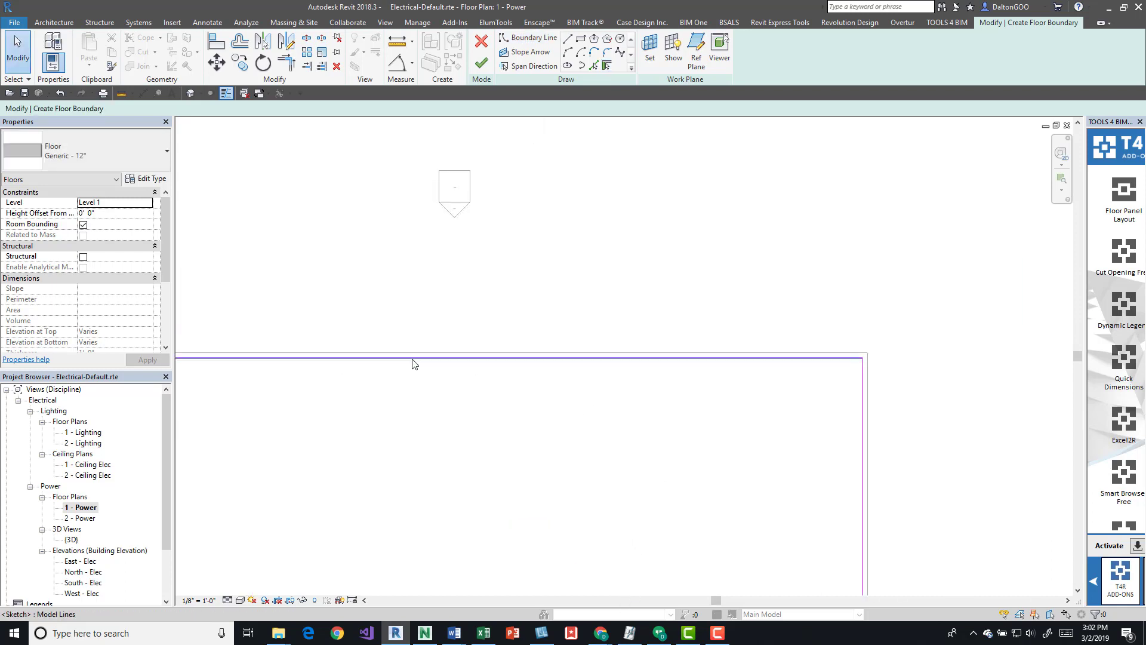
click(414, 358)
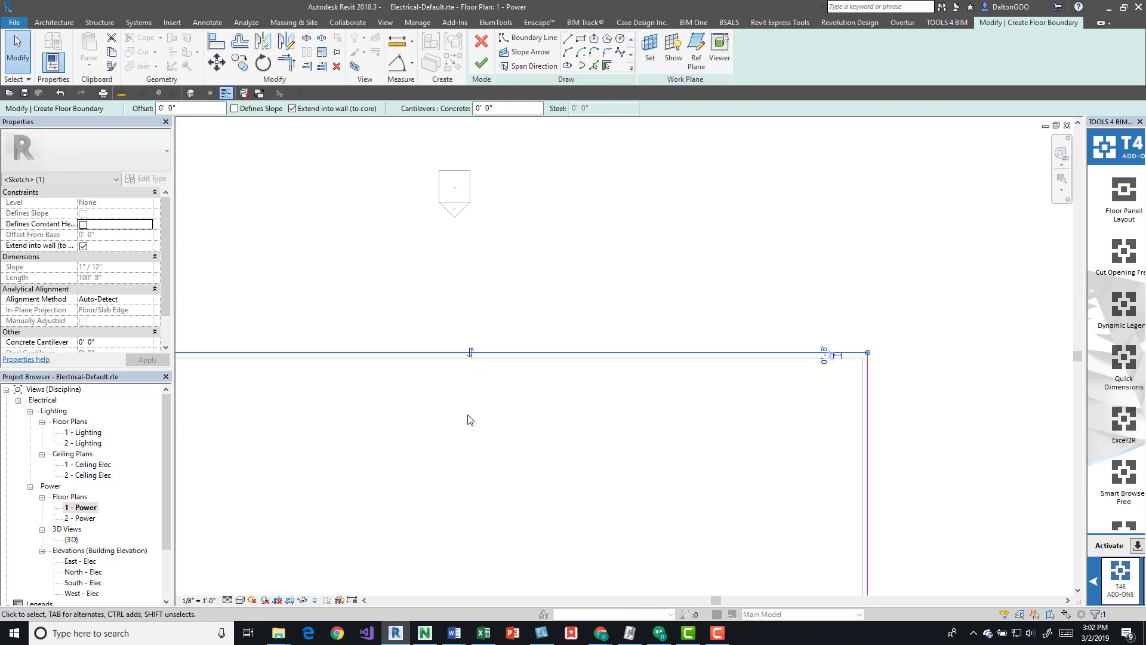
click(472, 353)
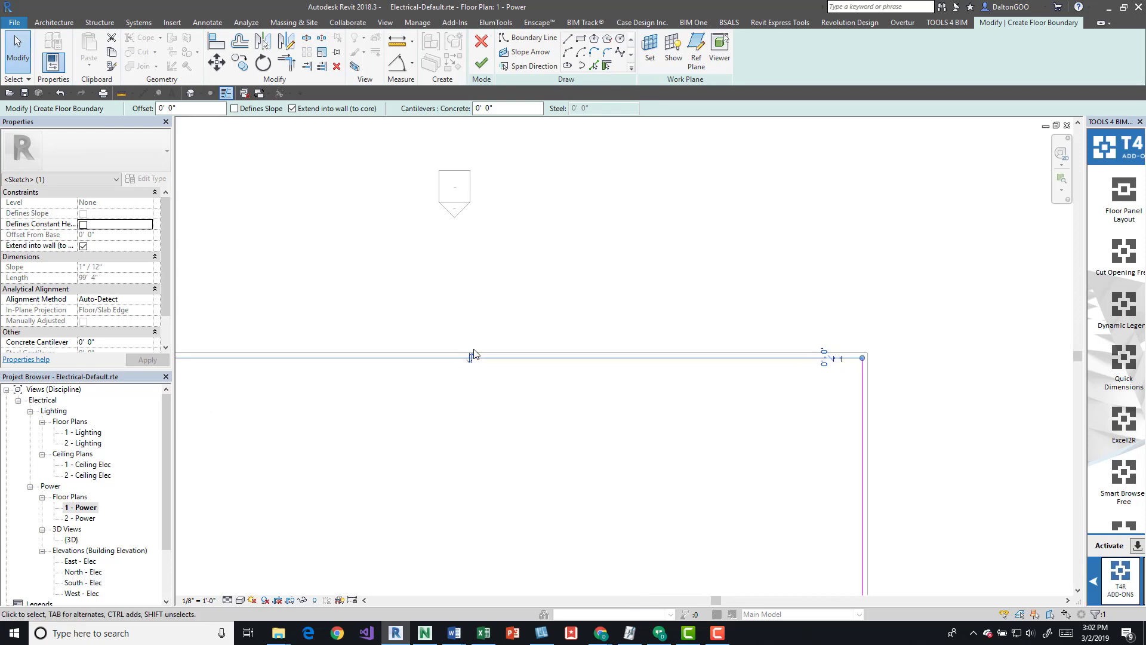
scroll(515, 341, down, 2)
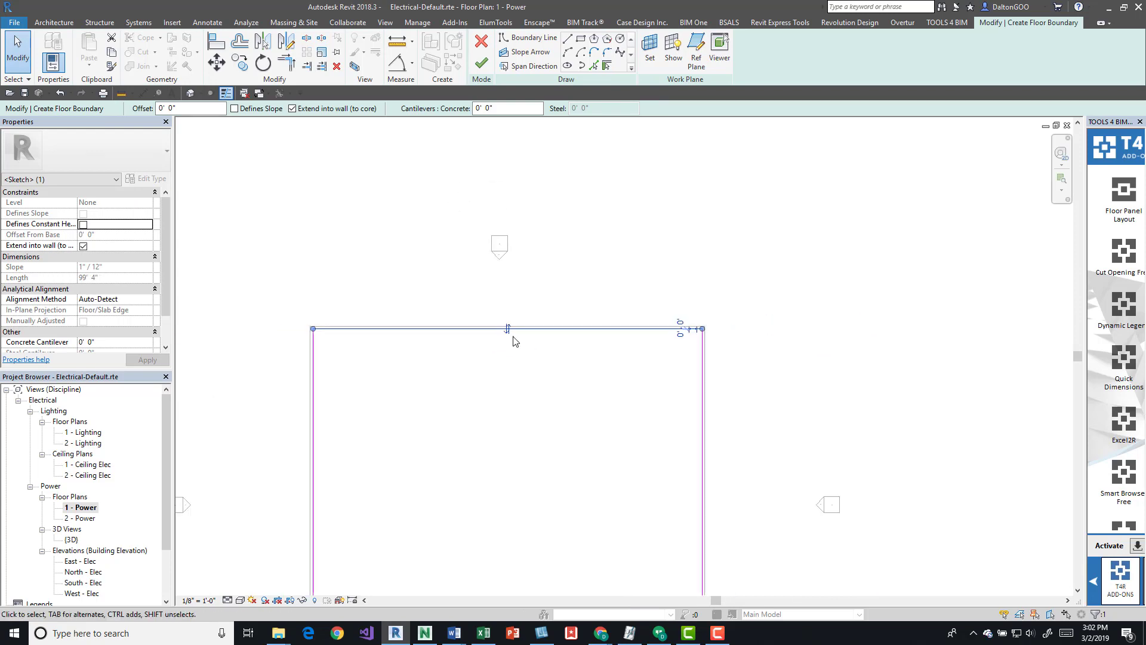
click(510, 380)
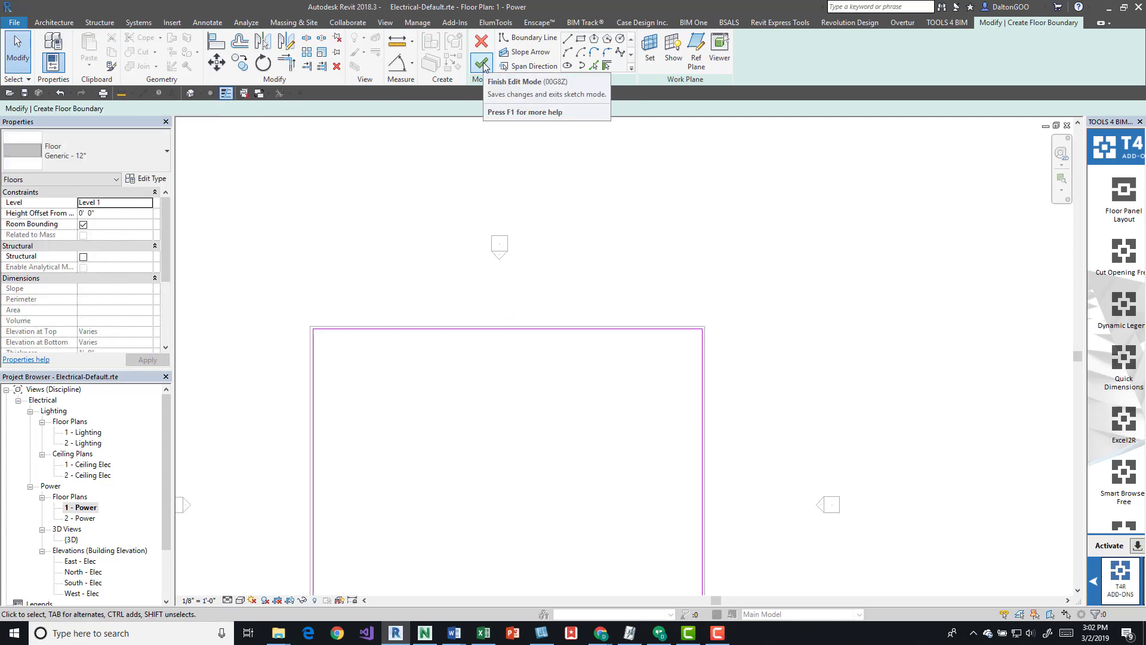
Try to finish the floor boundary sketch, and return to editing the sketch
click(482, 64)
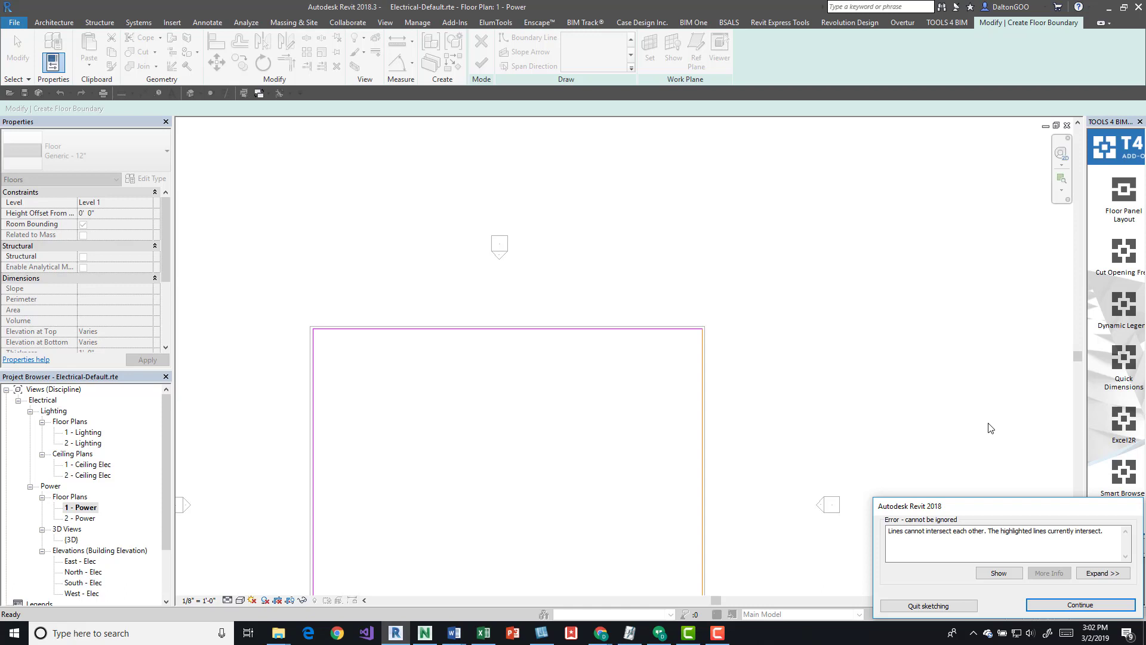
drag(998, 507, 567, 344)
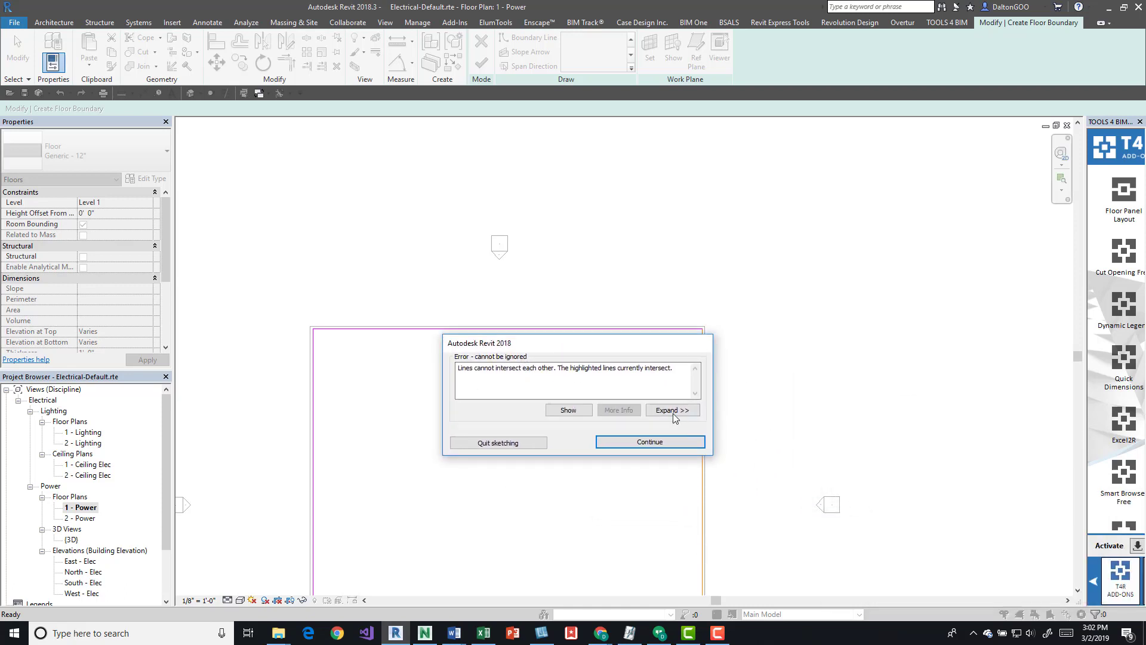
drag(635, 345, 483, 289)
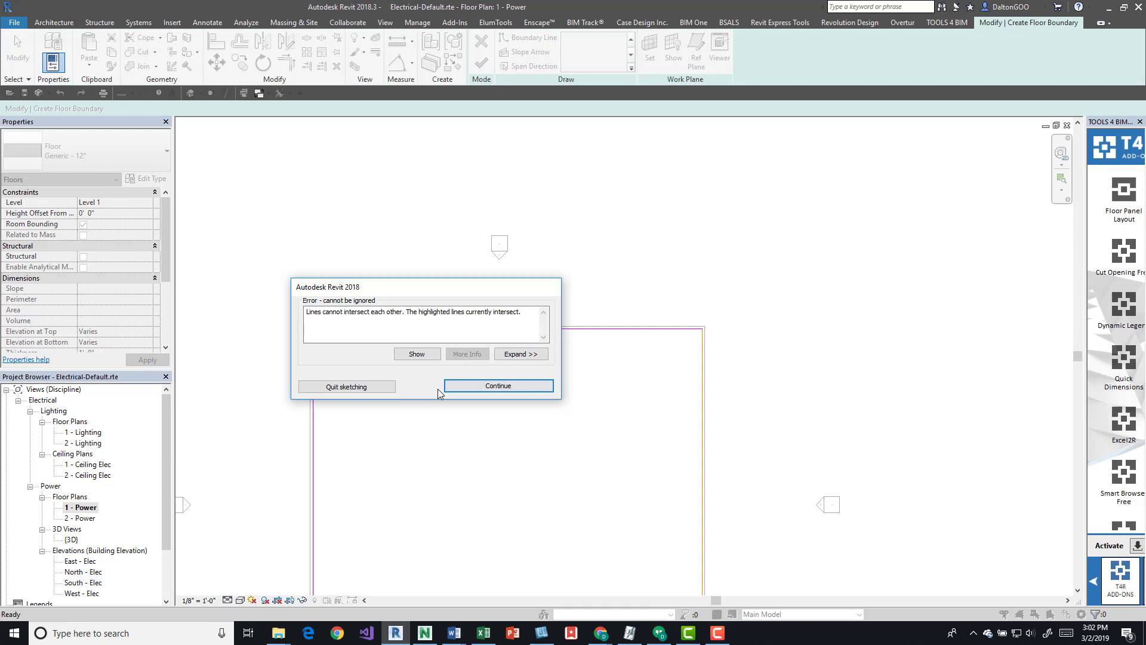
click(498, 386)
Trim the two overlapping floor boundary lines to a clean corner at the enclosure's lower-right corner
middle_drag(647, 448, 601, 294)
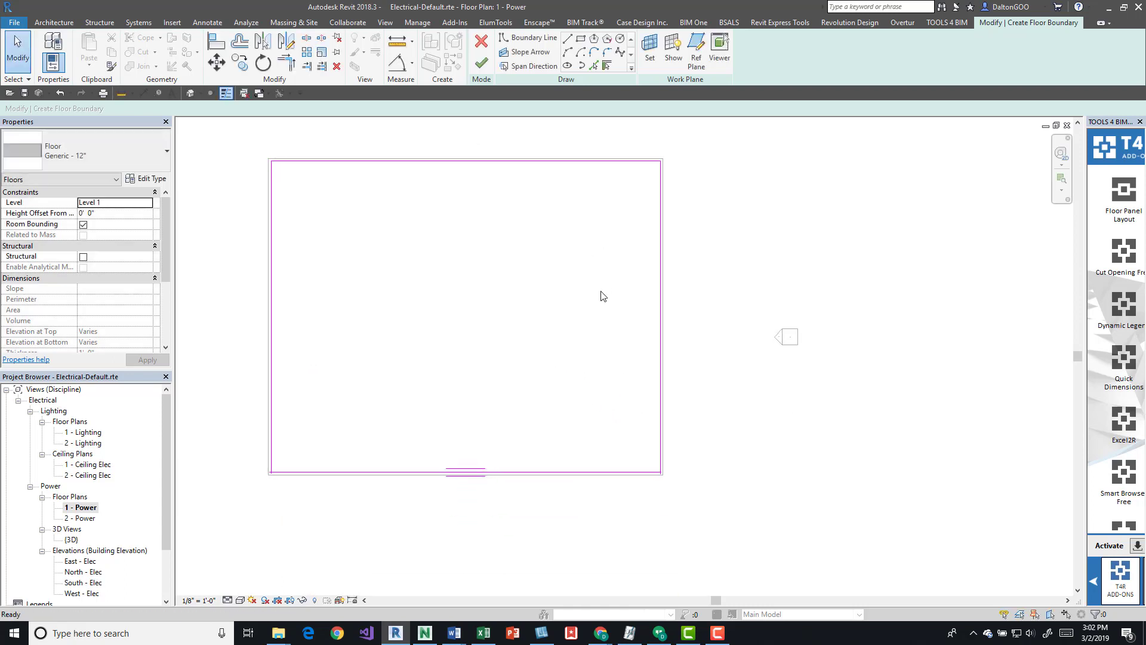
scroll(639, 480, up, 3)
scroll(650, 492, up, 2)
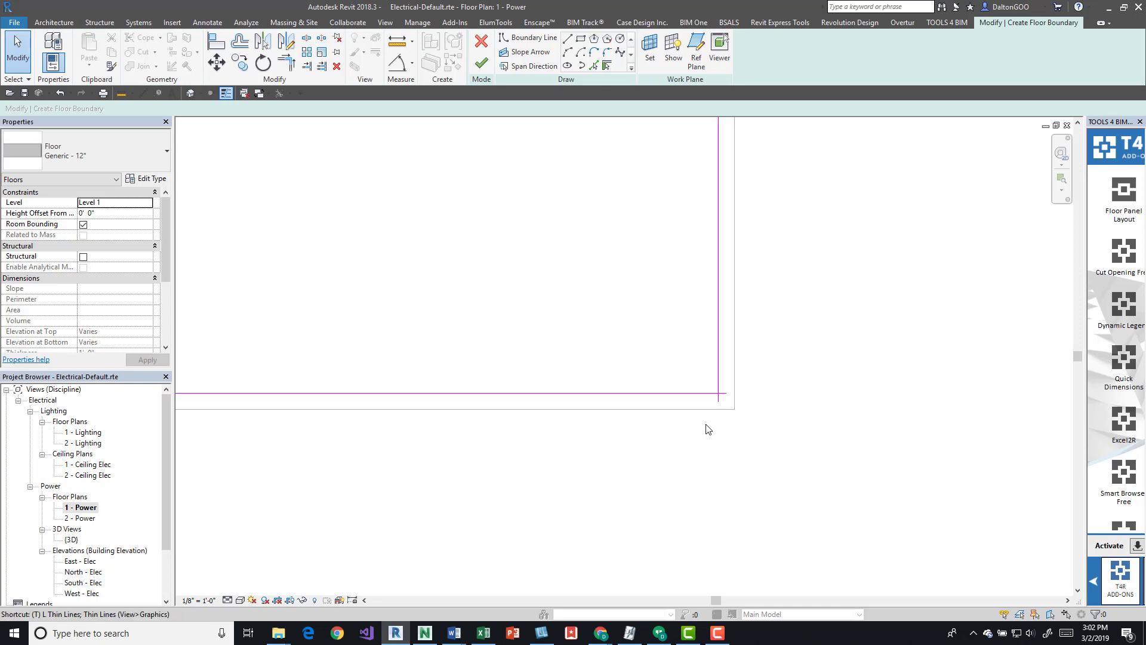
key(r)
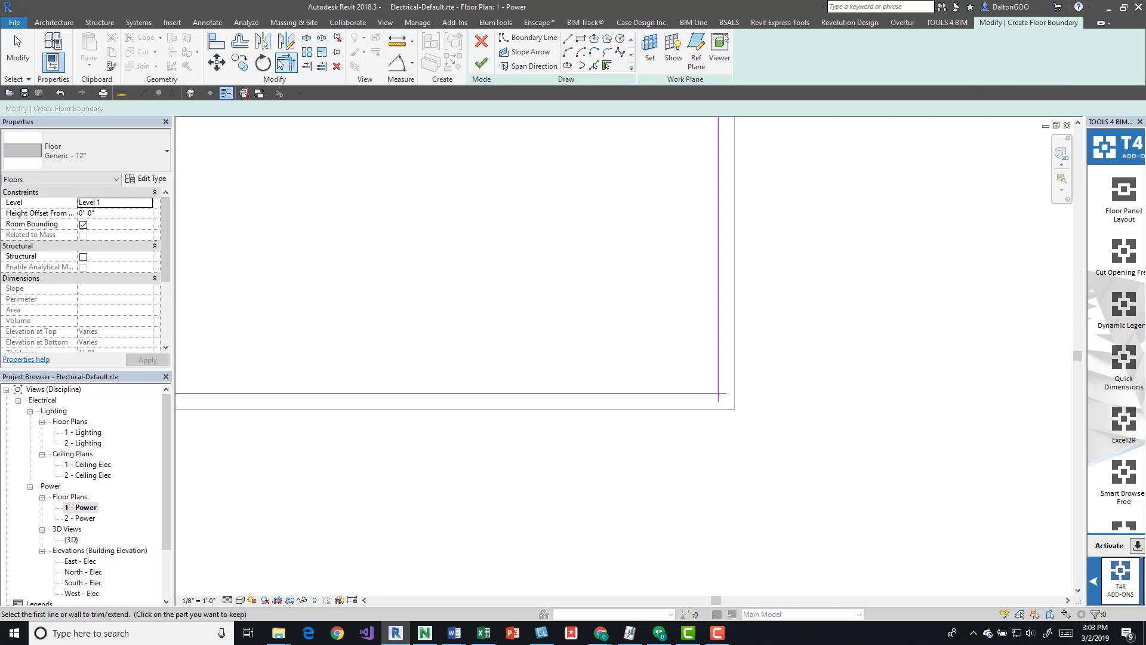
click(694, 391)
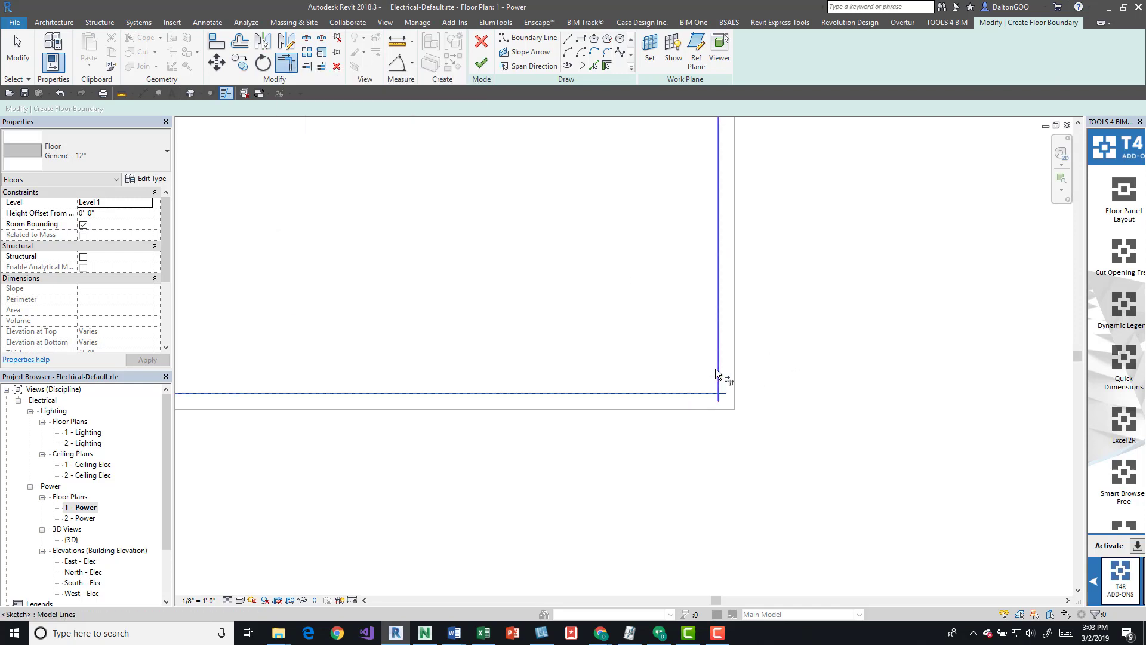
click(718, 358)
key(Escape)
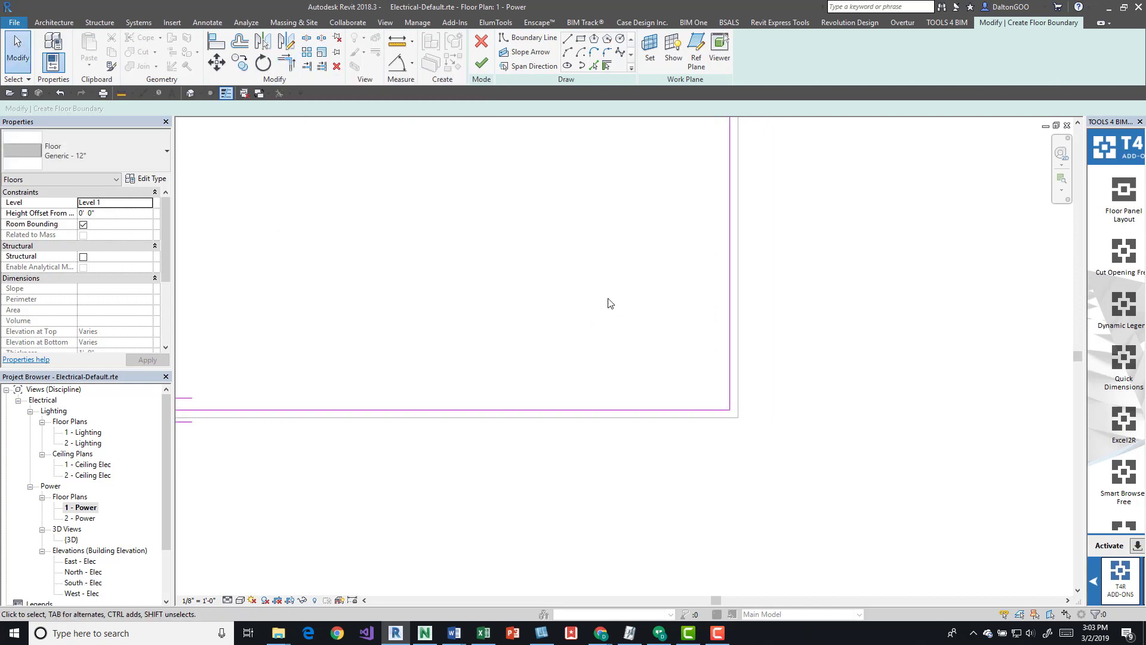
Try again to finish the floor sketch with its lower-right corner trimmed, and resume sketching
key(z)
key(f)
click(482, 63)
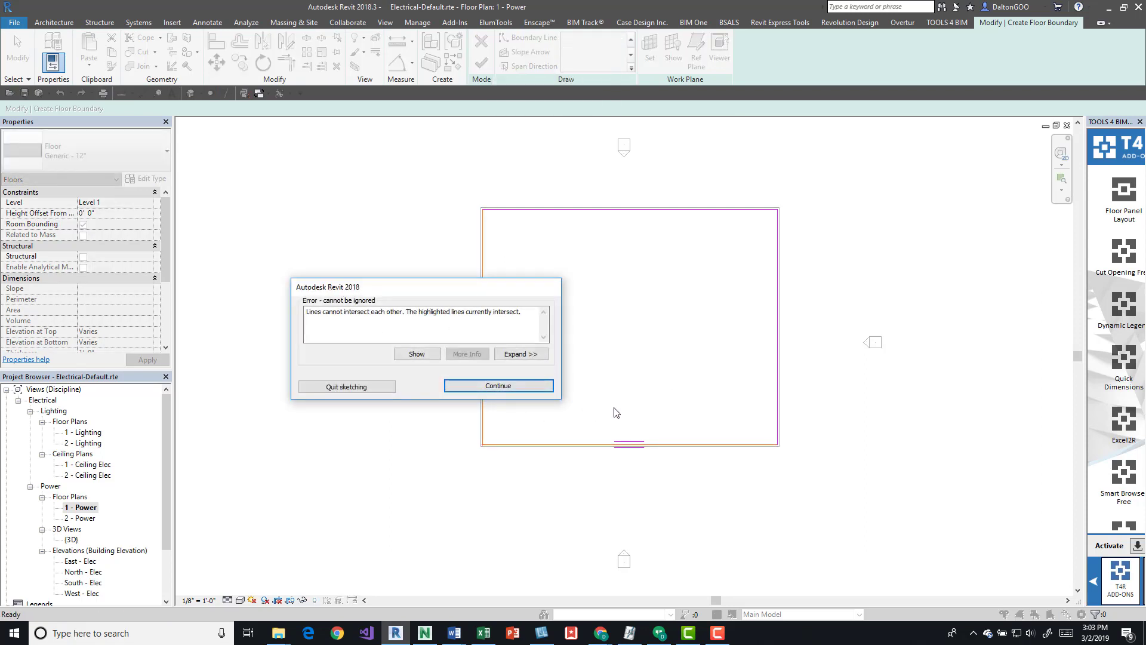
click(510, 387)
Trim the crossing floor boundary lines to a clean corner at the enclosure's lower-left corner
scroll(481, 443, up, 4)
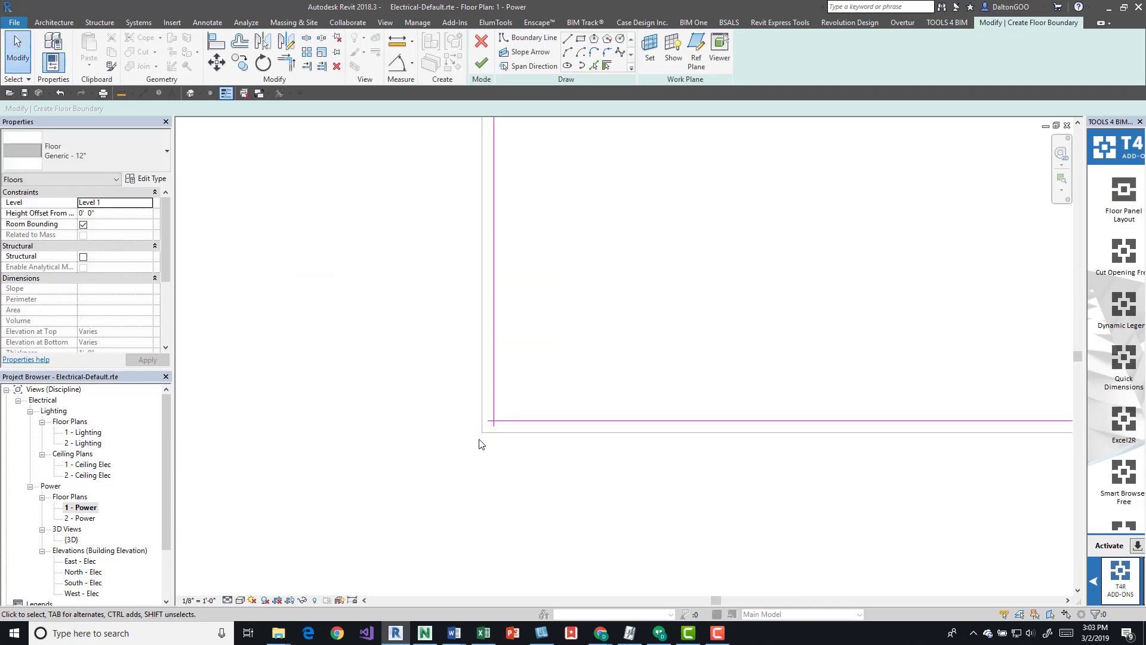
key(t)
key(r)
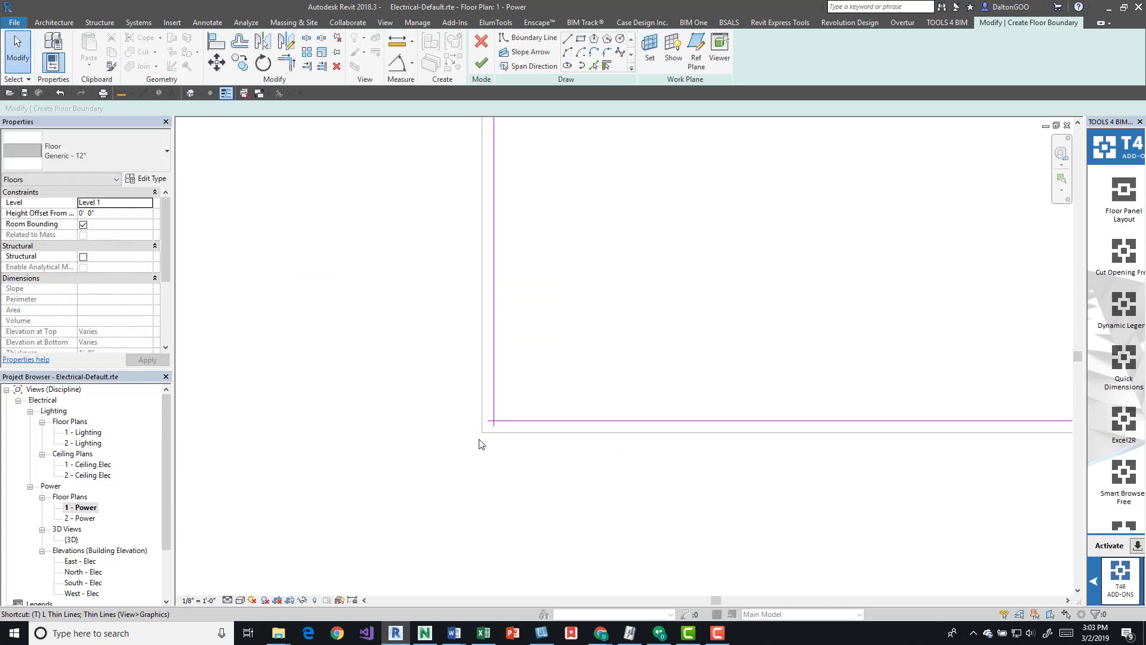
click(518, 422)
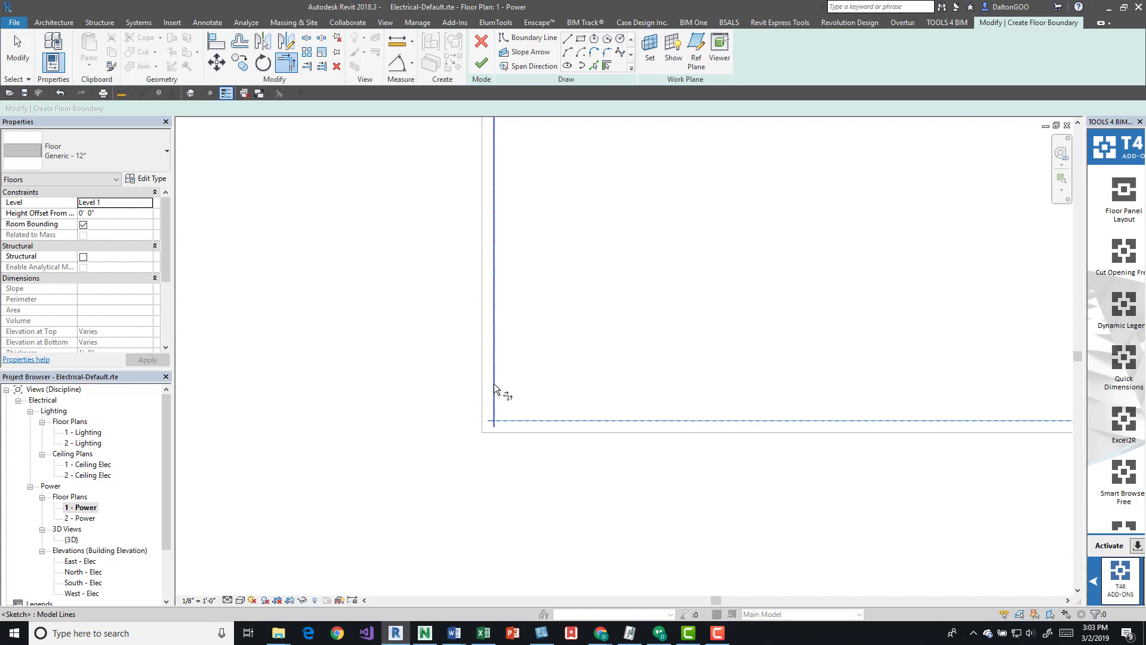
click(493, 384)
key(Escape)
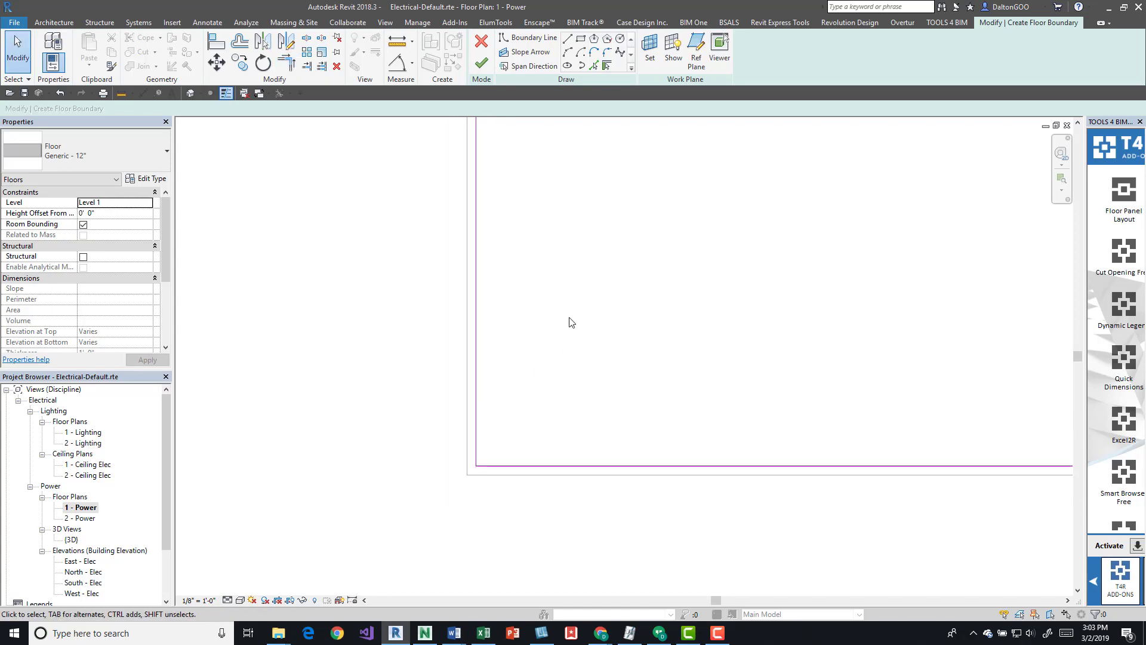
Finish the floor boundary sketch to create the Generic - 12" floor, and deselect it
key(z)
key(f)
click(481, 63)
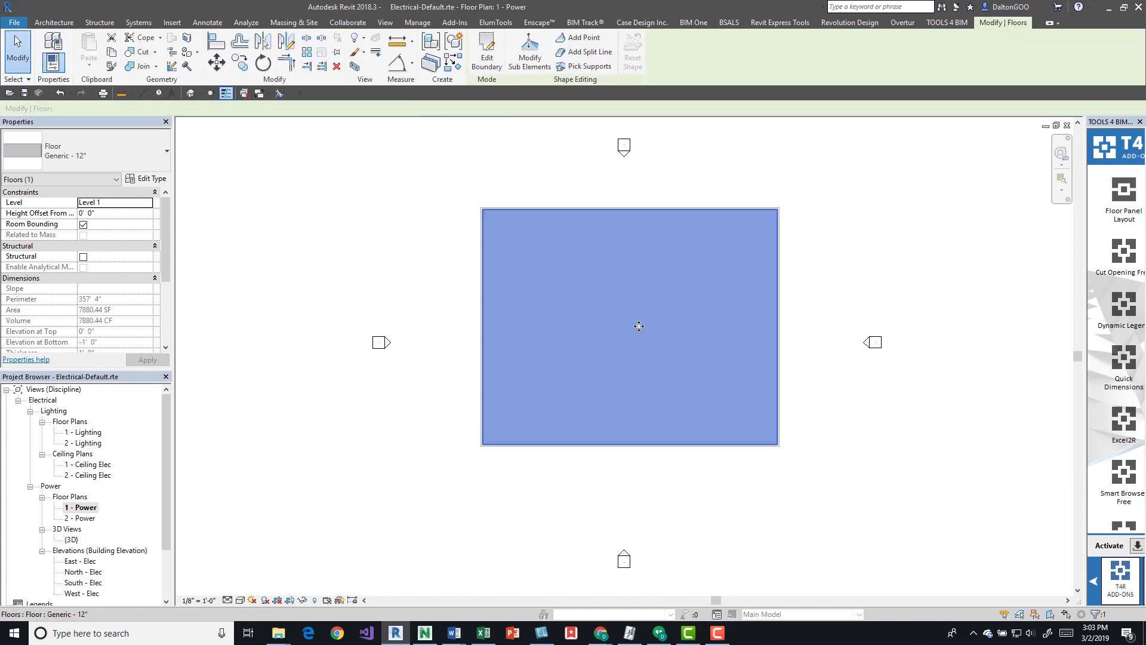
mouse_move(658, 194)
middle_down()
mouse_move(641, 211)
mouse_move(651, 229)
middle_up()
click(650, 229)
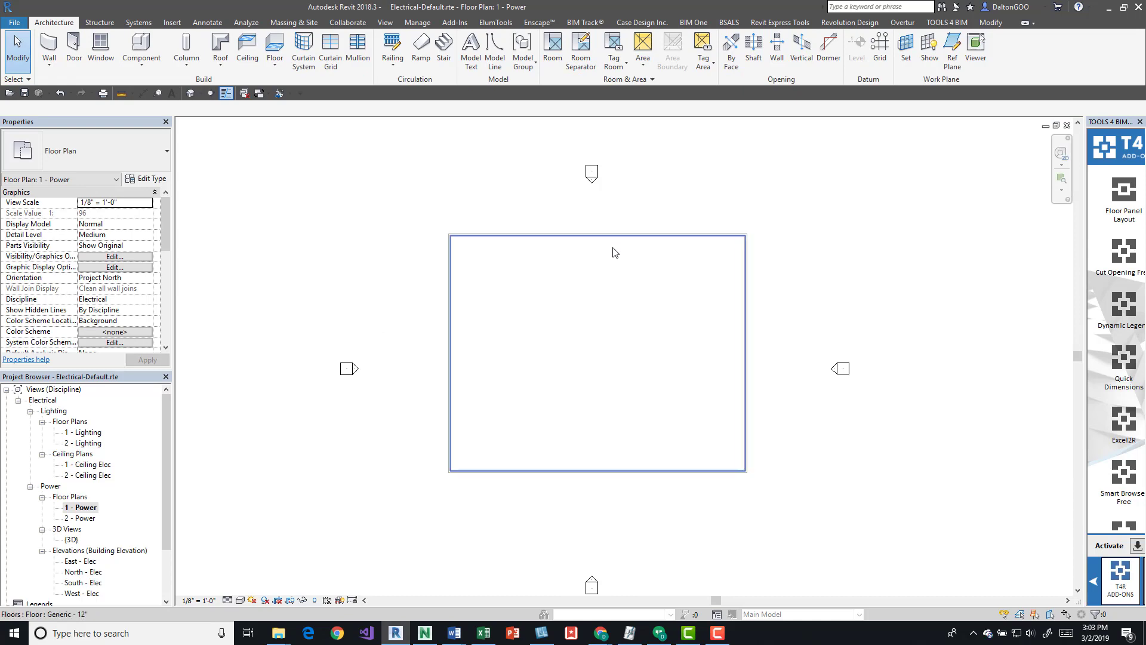
Start placing an electrical fixture on a vertical face, using the Duplex Receptacle: Standard type
scroll(519, 313, up, 1)
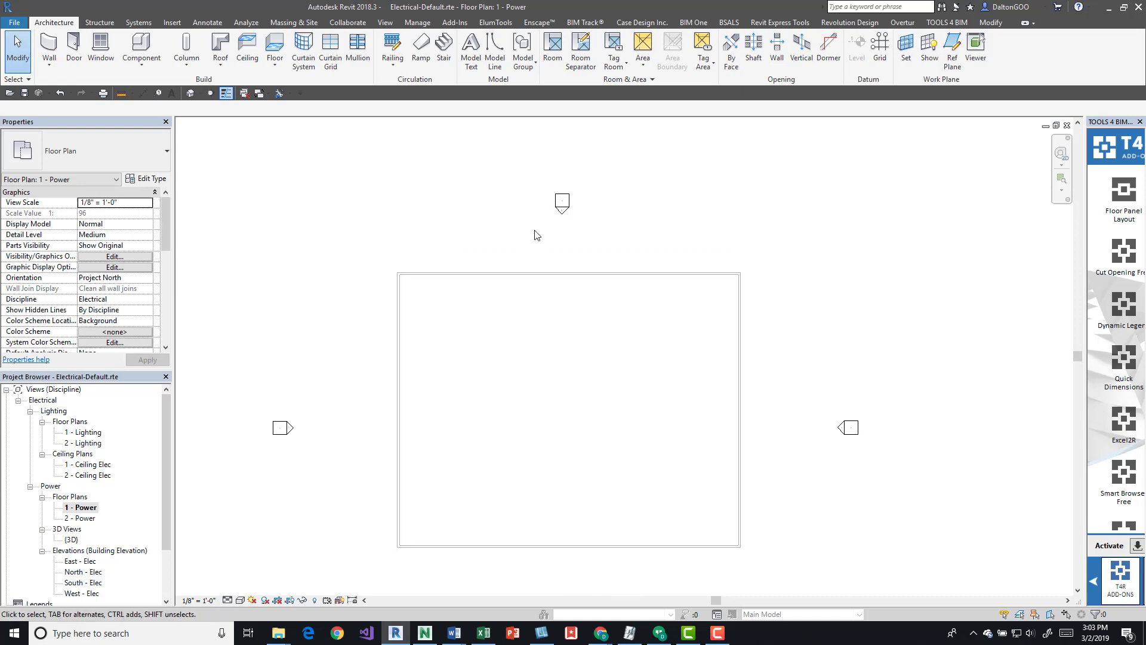
click(141, 23)
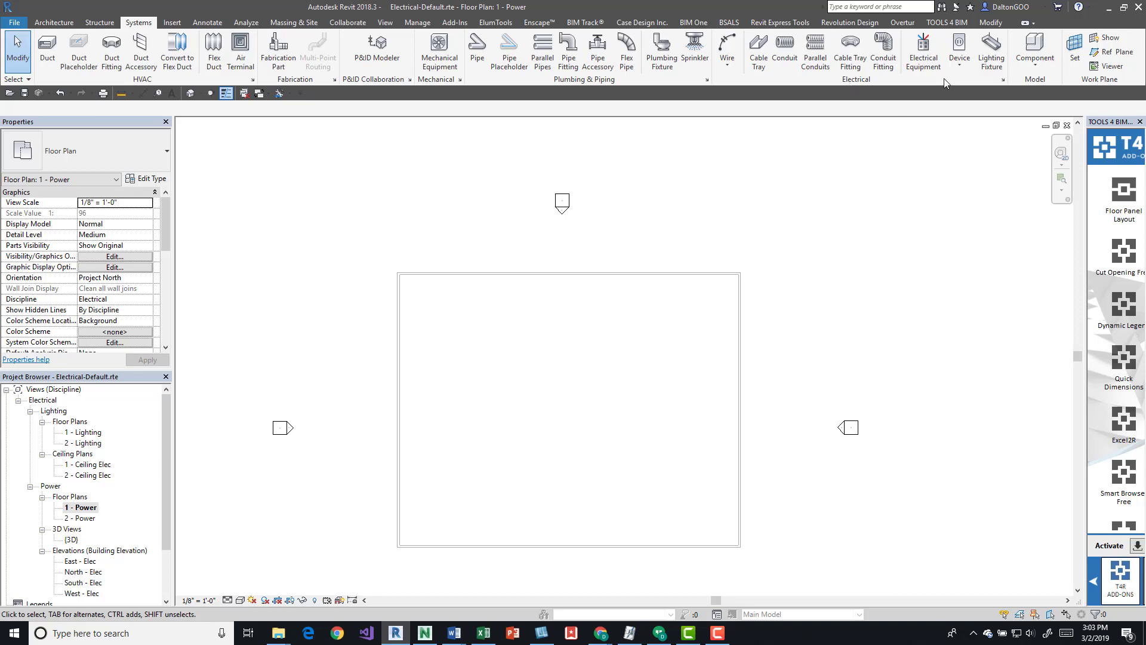
click(960, 64)
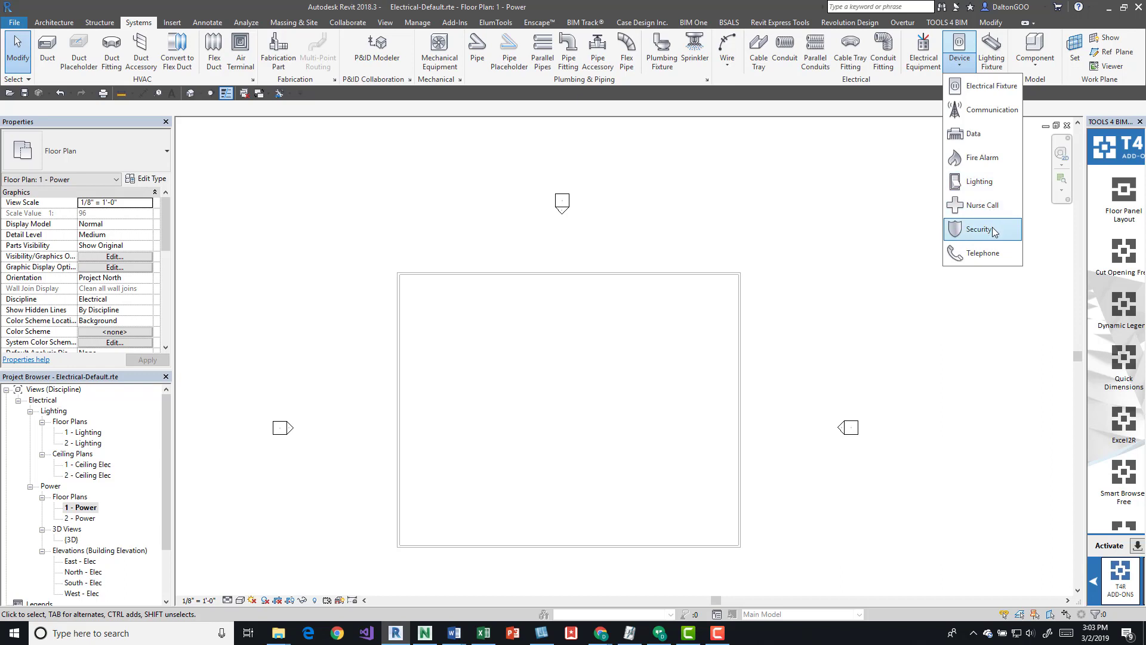
click(979, 90)
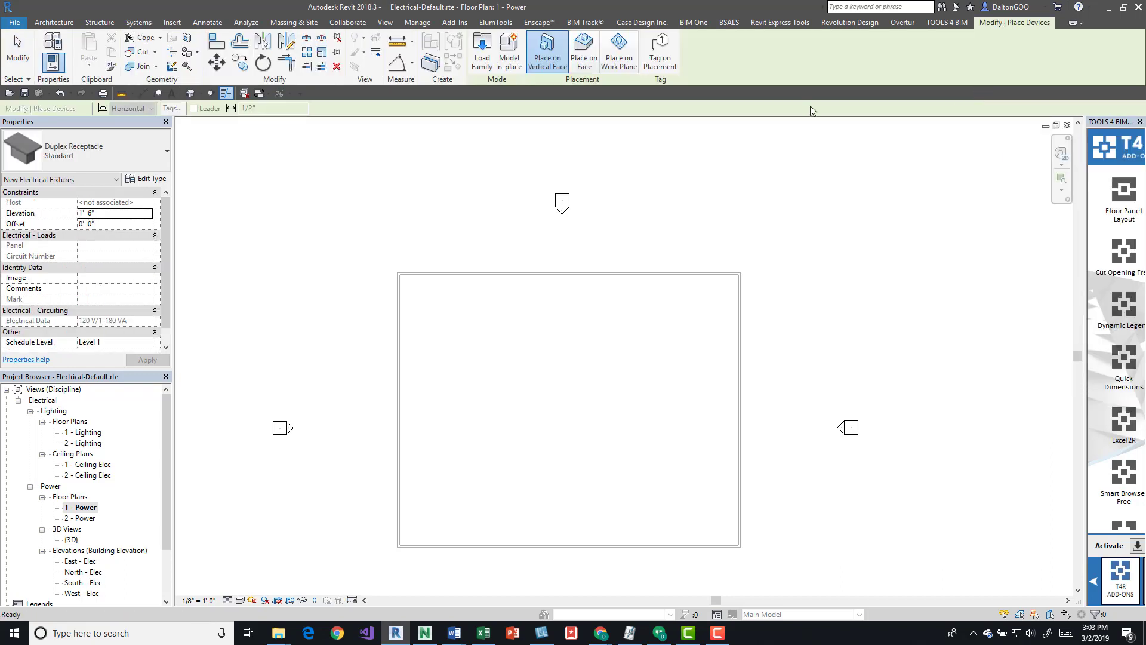
click(120, 167)
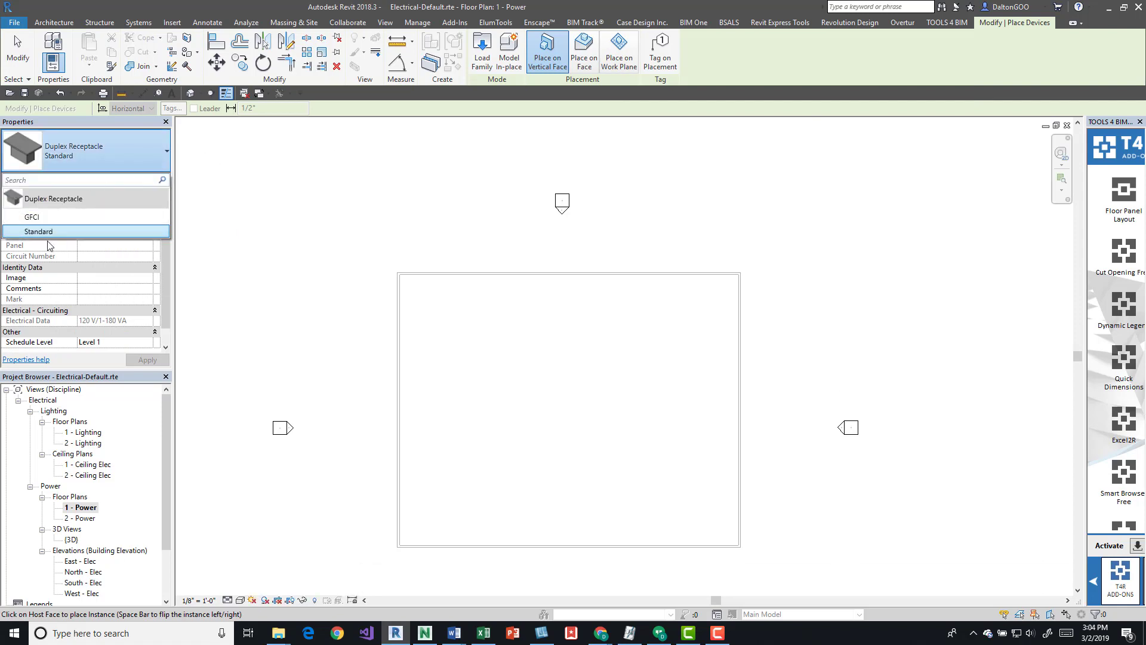
click(47, 232)
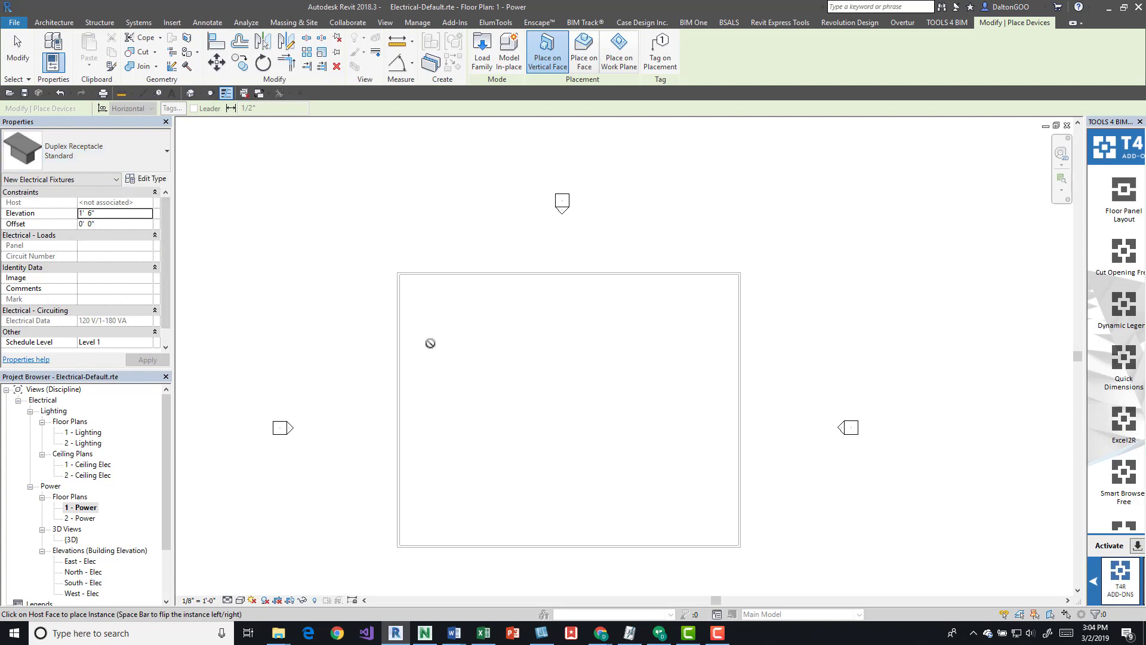
Place a duplex receptacle on the building's left wall at an elevation of 4' 0", about 22' 6" below the upper-left corner
scroll(450, 284, up, 2)
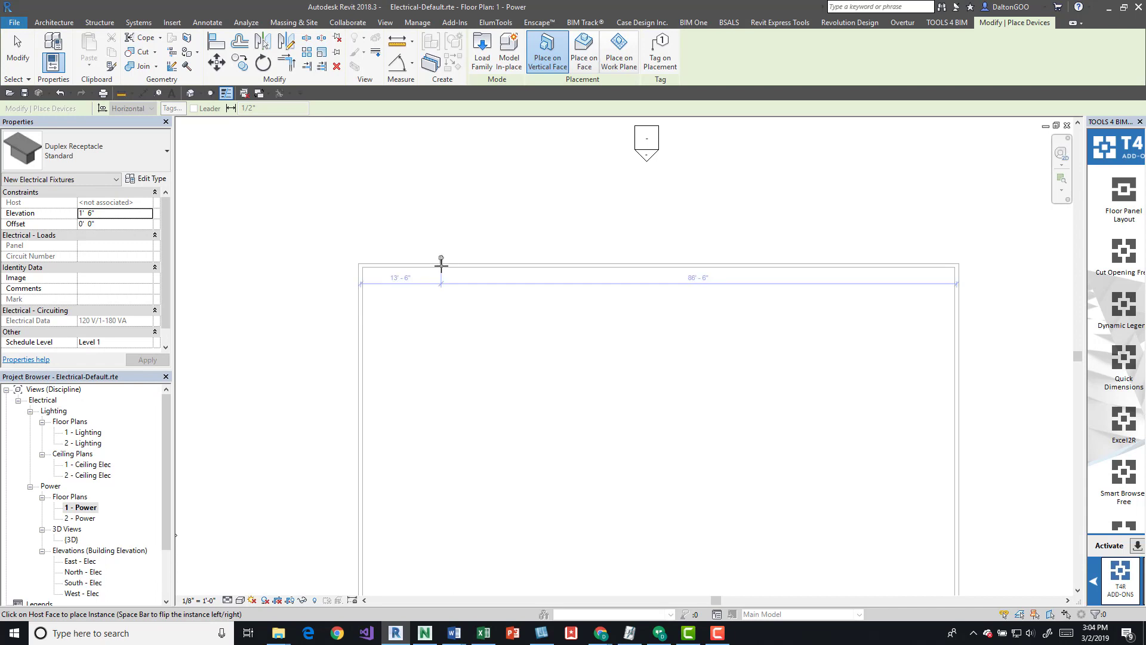
scroll(440, 266, up, 3)
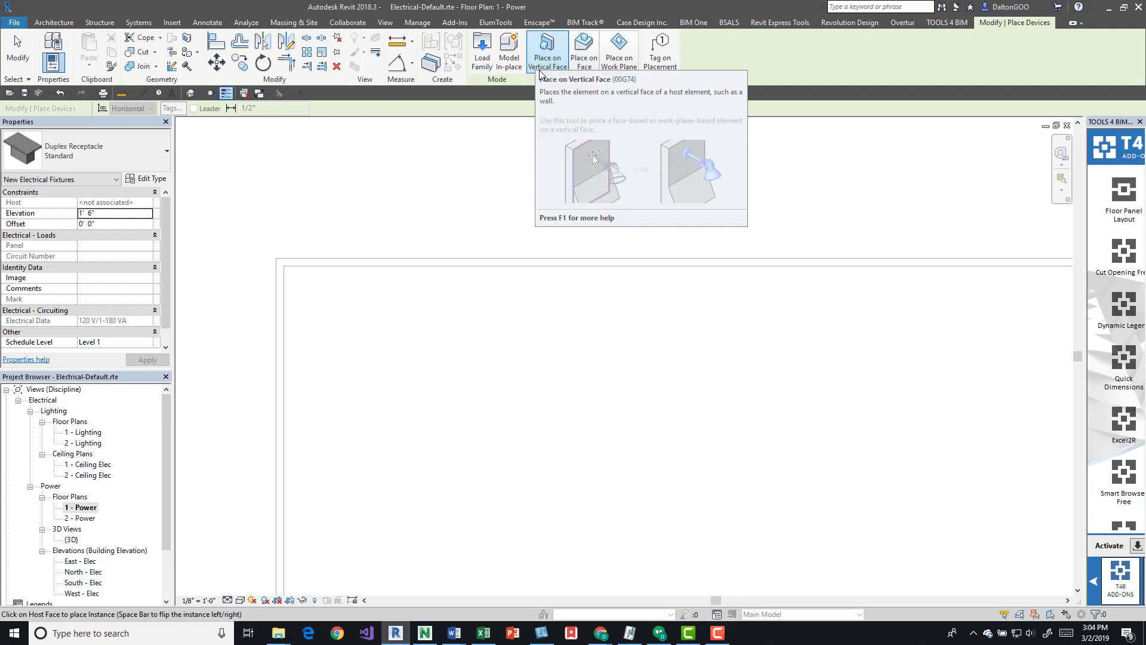
middle_drag(330, 376, 372, 266)
scroll(372, 267, down, 1)
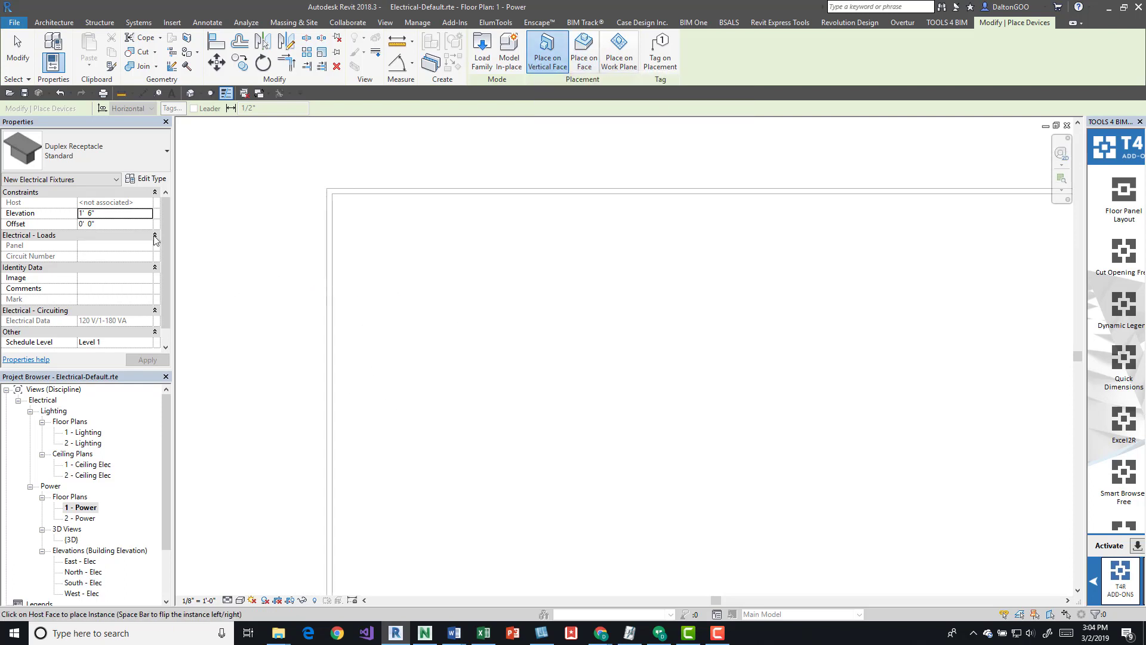
click(96, 213)
drag(96, 214, 22, 209)
text(4)
click(336, 367)
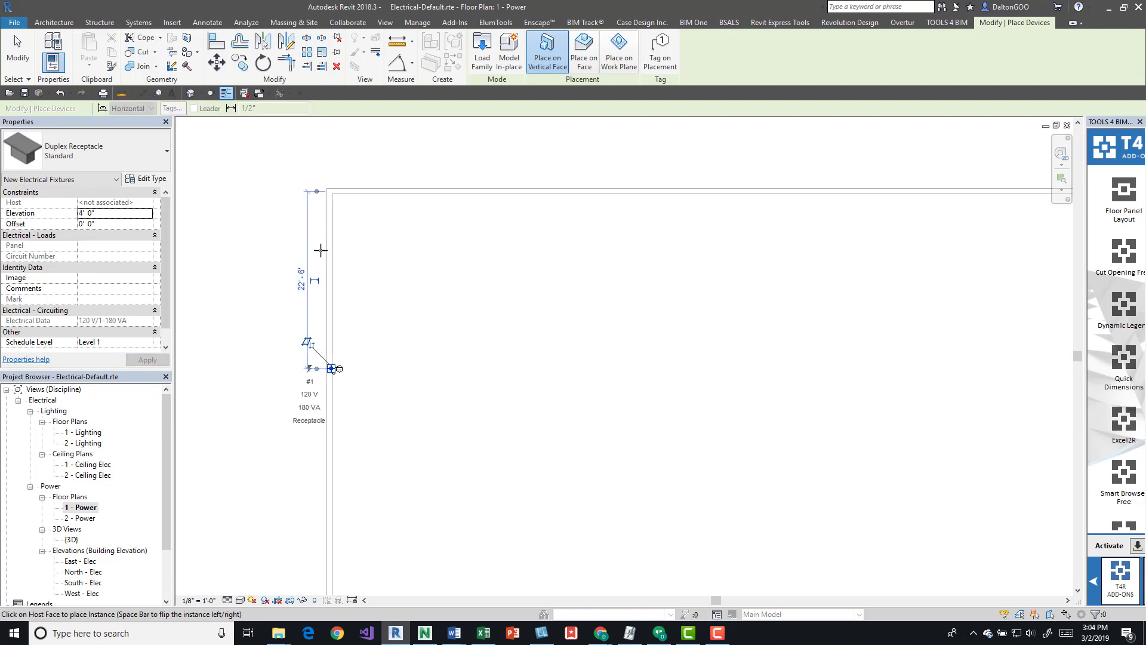
Place another duplex receptacle on the upper wall at an elevation of 1' 6", about 76' 4" from the right wall
click(99, 213)
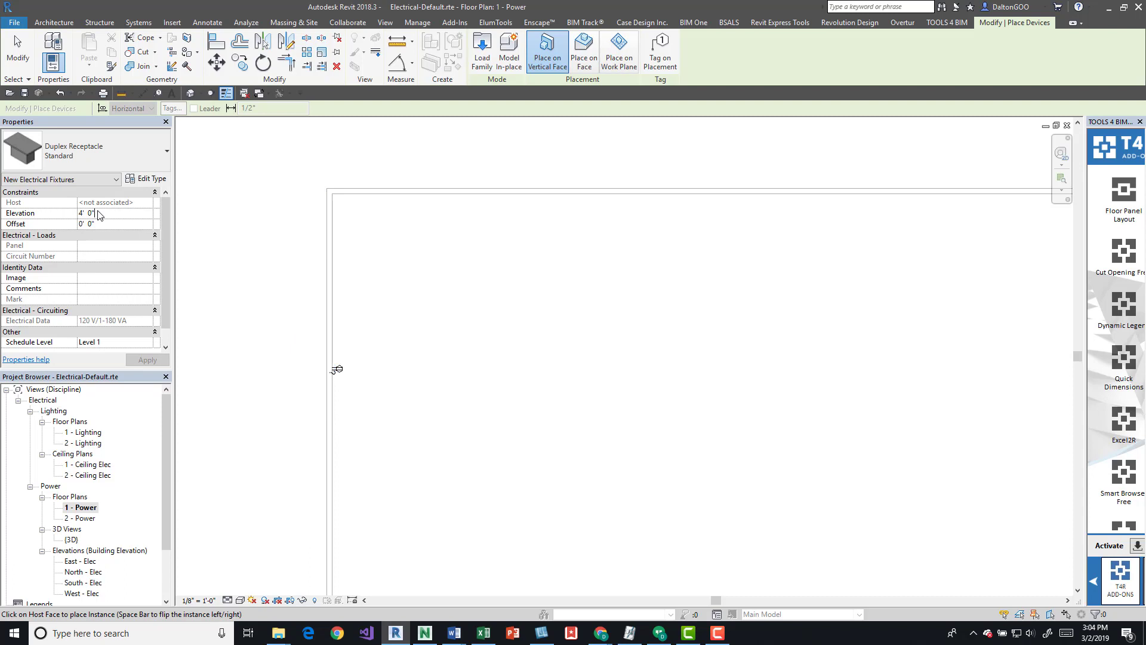
drag(98, 214, 66, 211)
text(1)
click(518, 192)
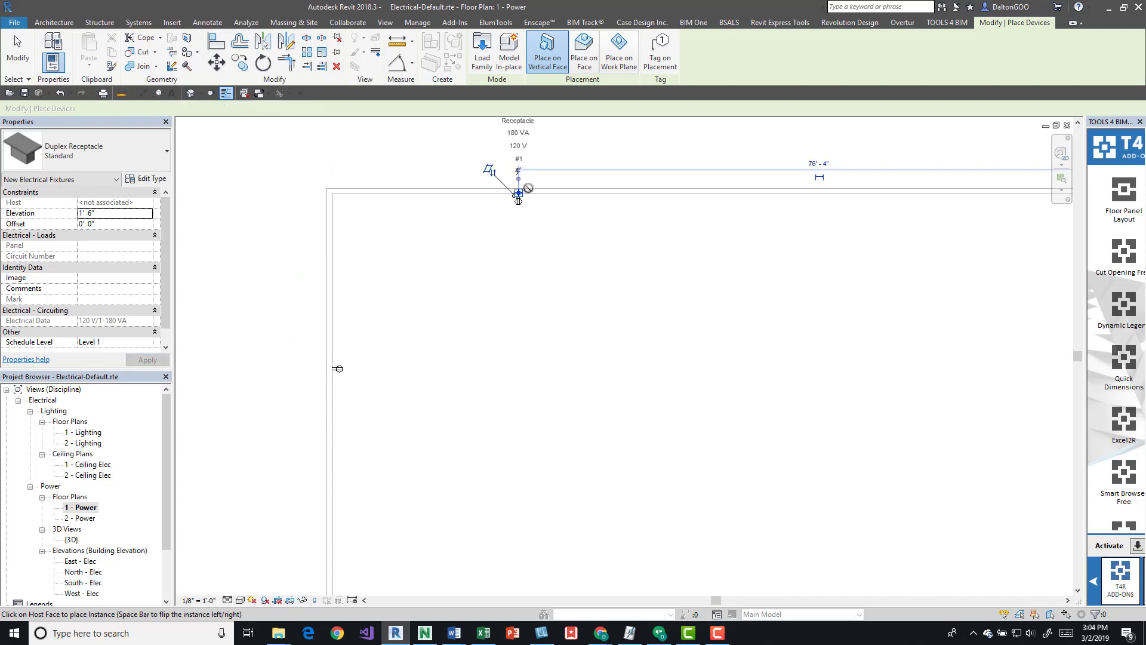
Place two duplex receptacles on the floor face in the building's upper-left area, and end the placement
scroll(548, 330, down, 3)
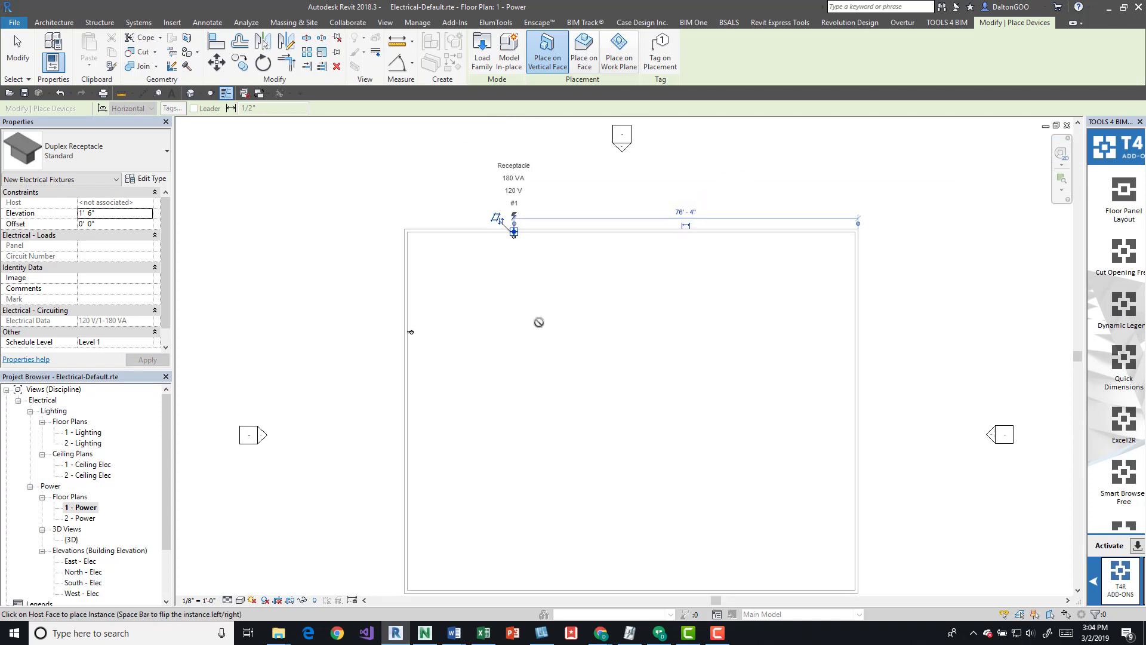
middle_drag(473, 394, 489, 290)
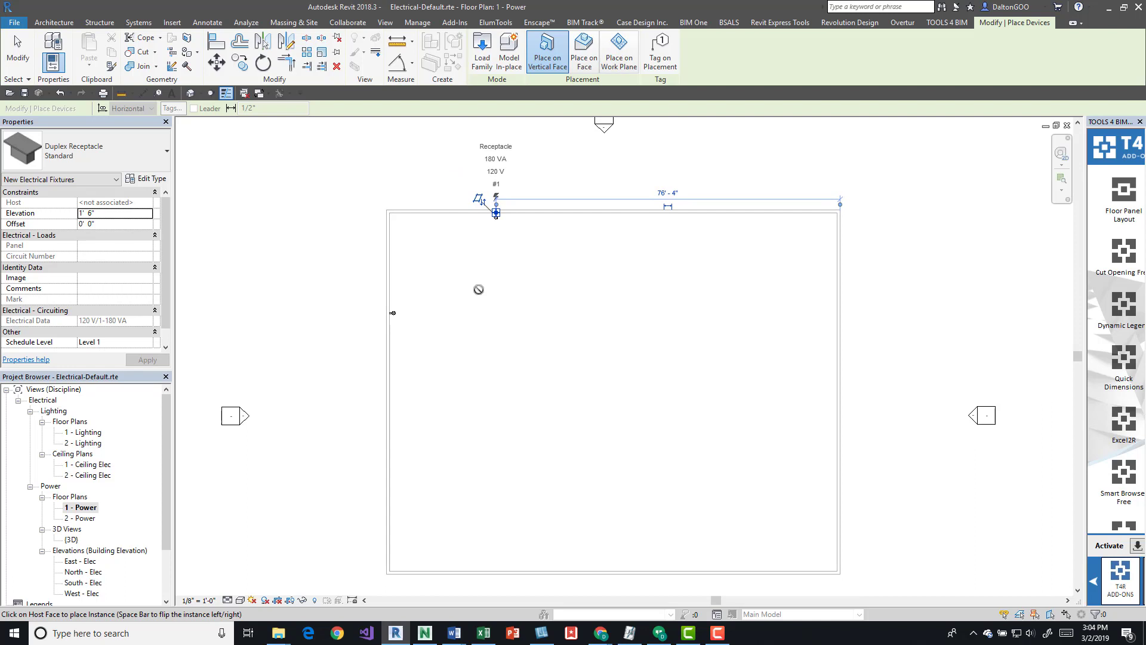
scroll(480, 286, up, 2)
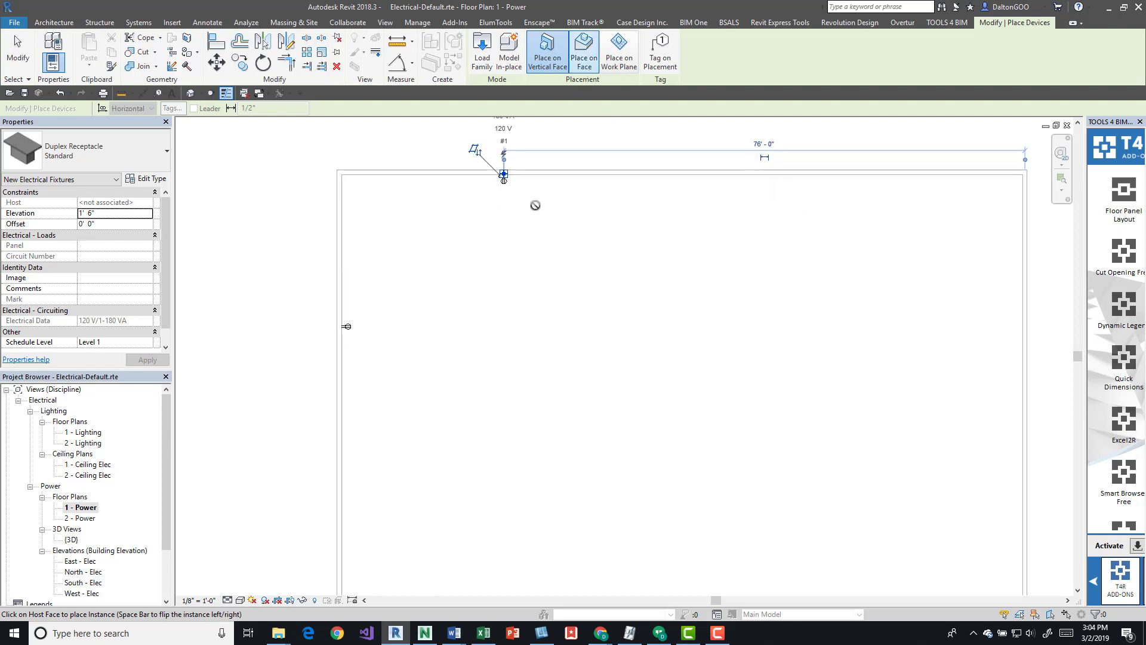
click(584, 51)
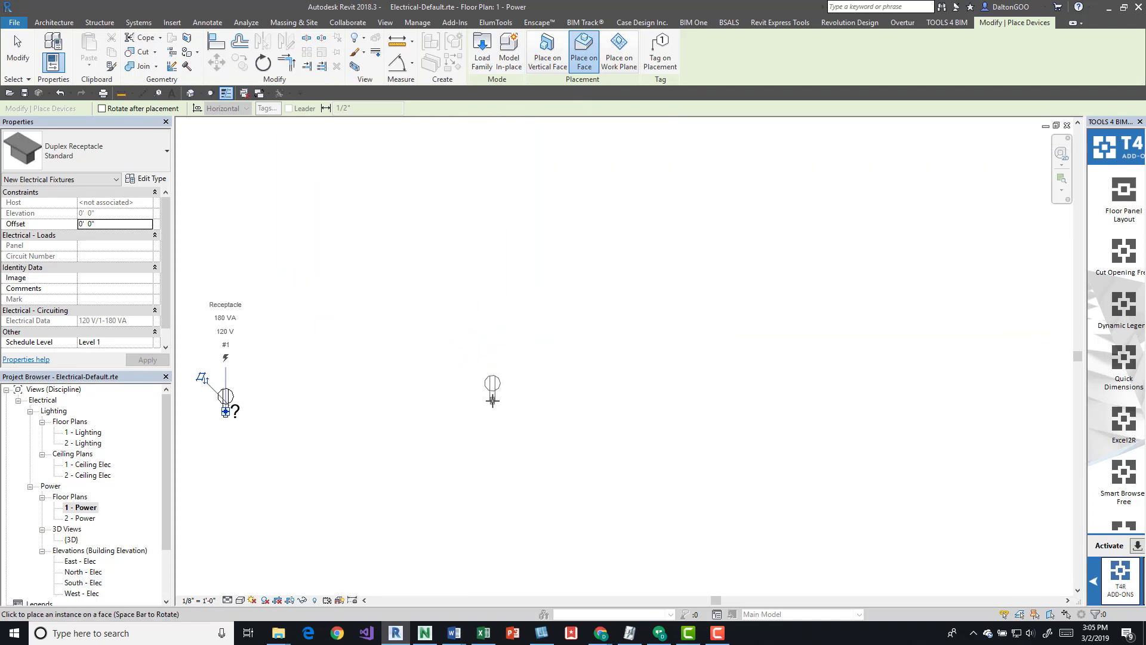
key(Escape)
key(Escape)
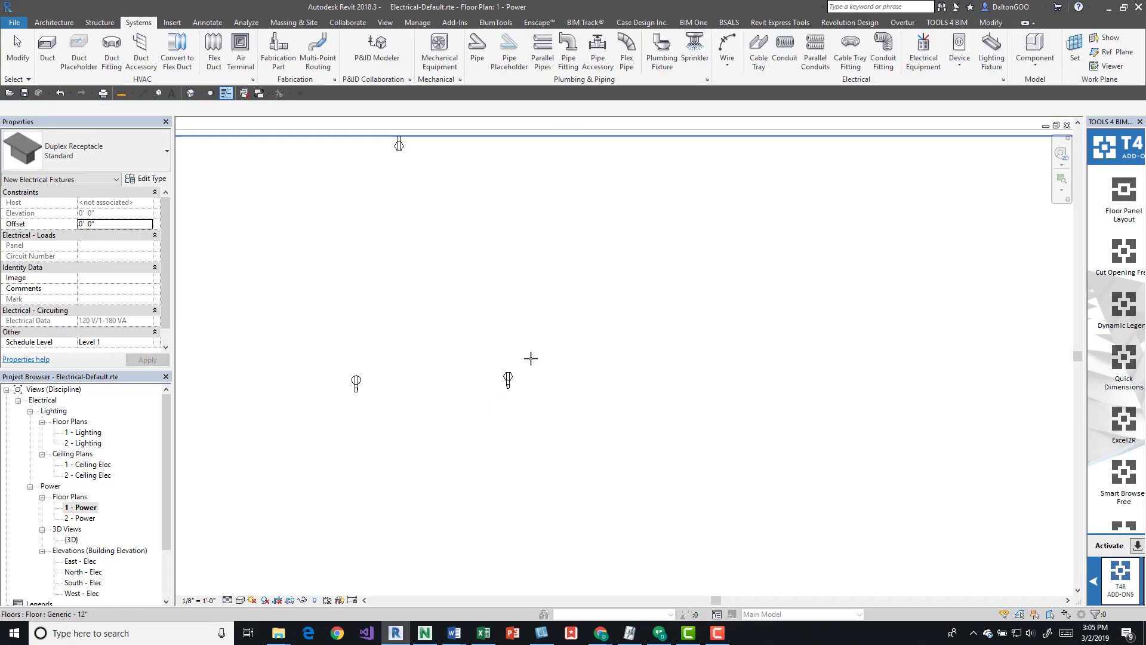
scroll(412, 268, down, 3)
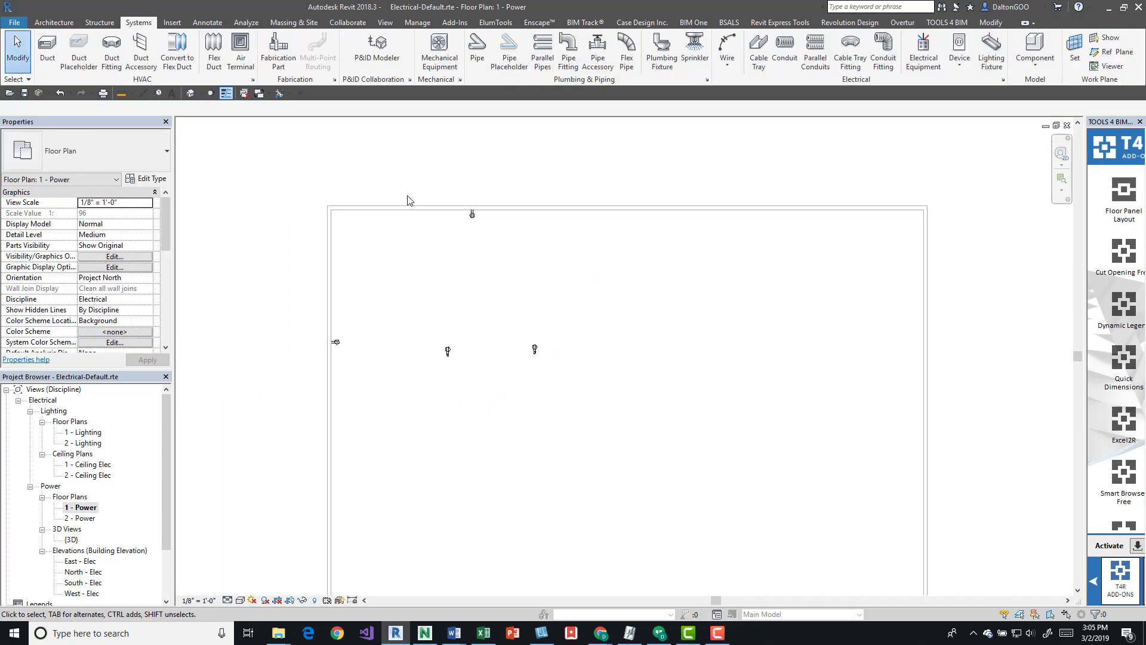
Start another duplex receptacle placement on a work plane, and choose to pick a different placement plane
click(960, 41)
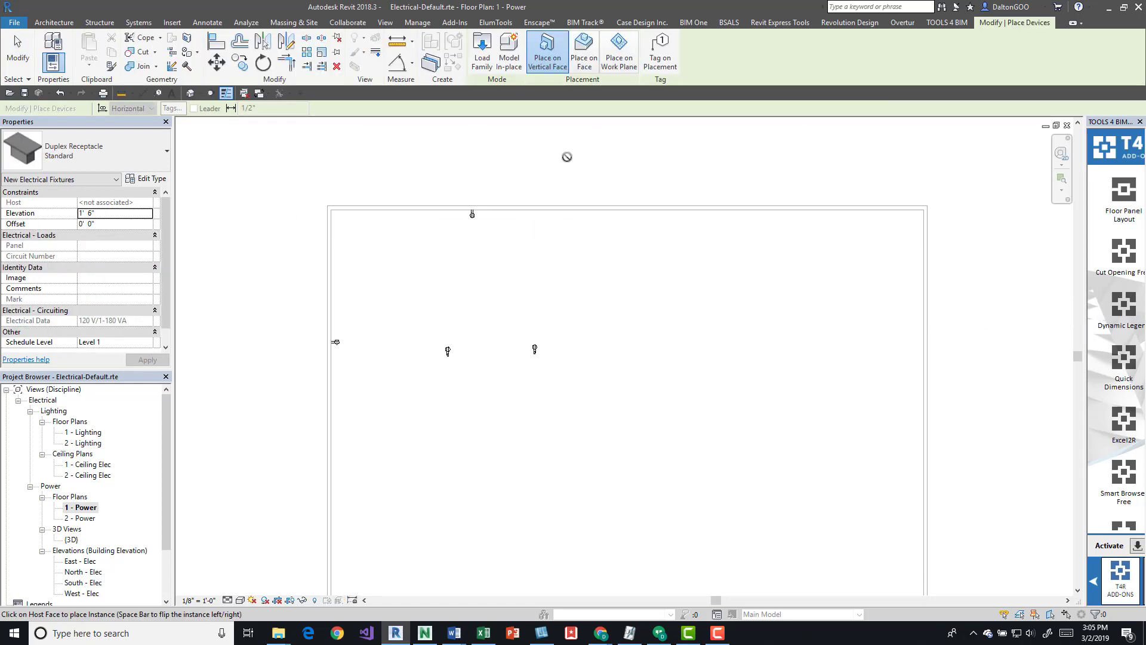
click(617, 67)
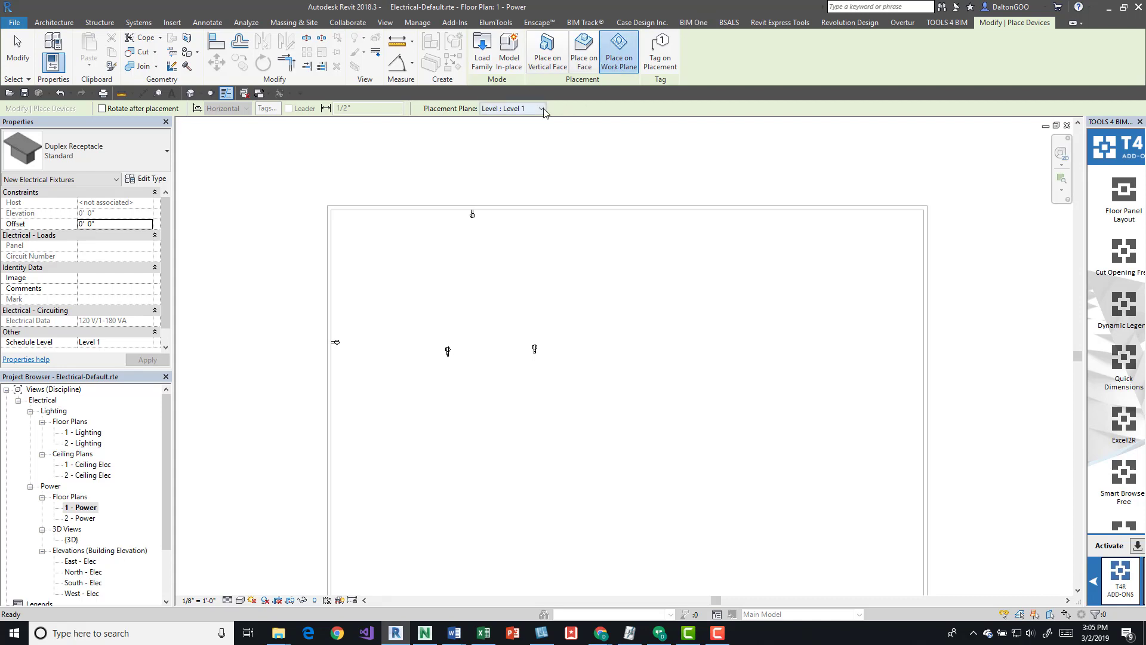
click(513, 110)
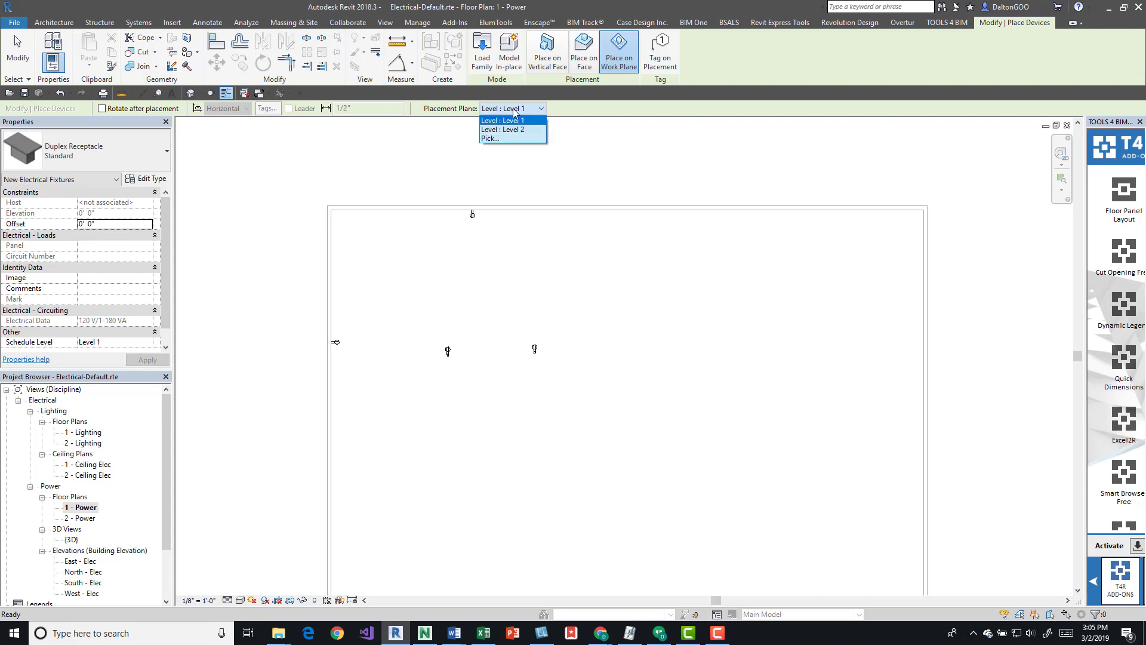
click(488, 139)
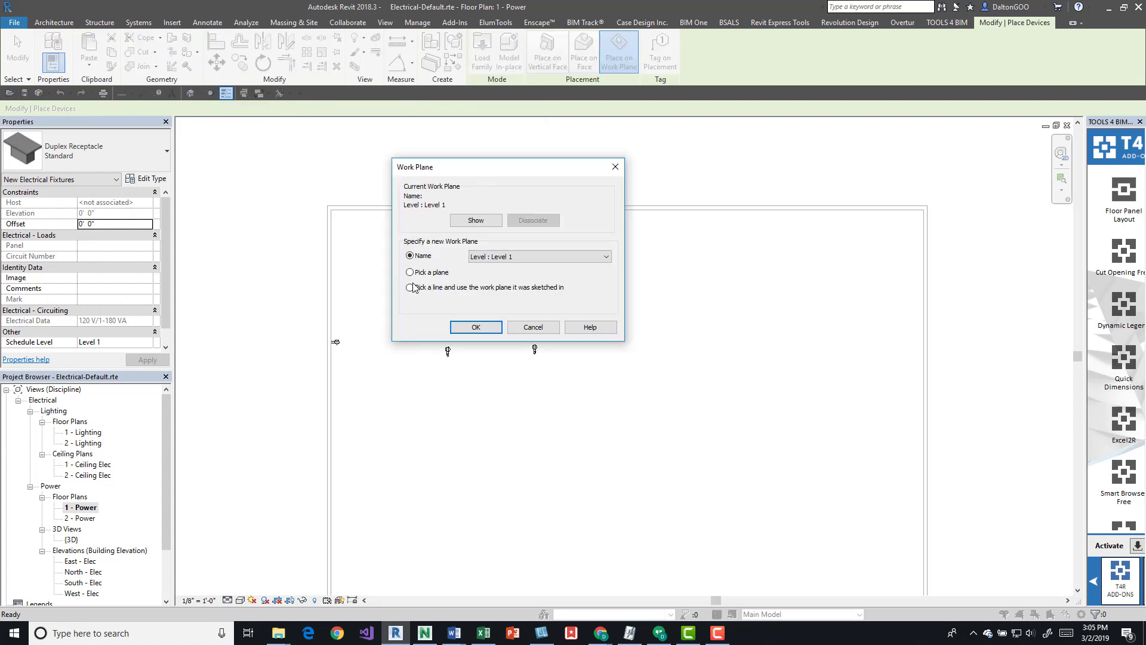
Pick the upper wall's face as the new work plane, and open the Elevation: North - Elec view
click(412, 272)
click(422, 255)
click(485, 257)
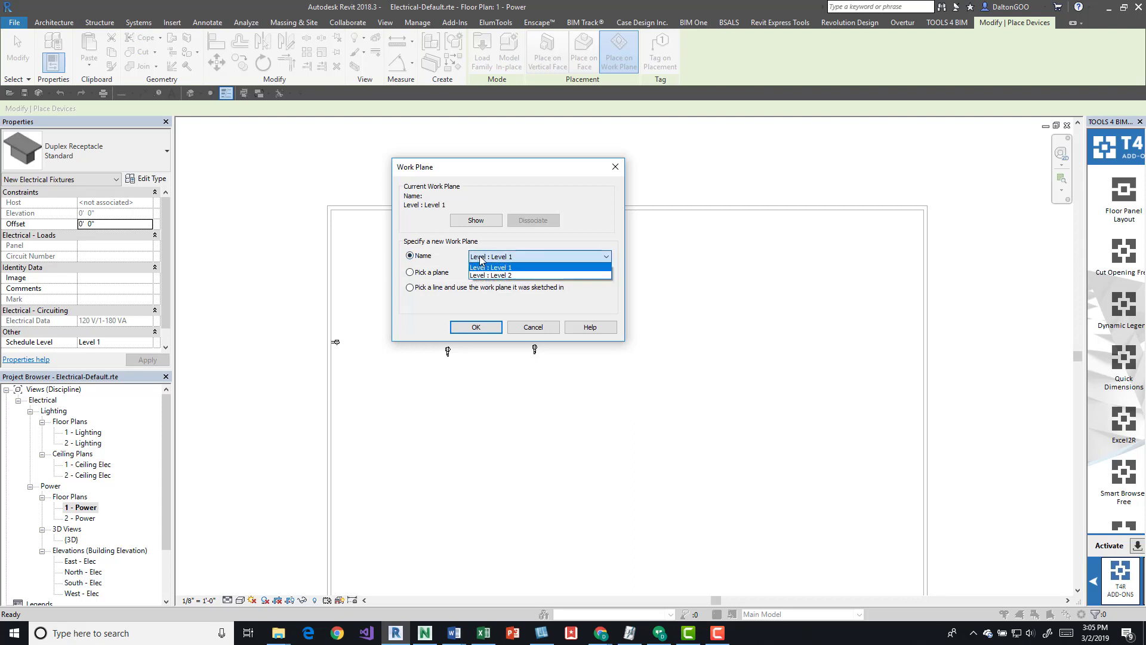
click(482, 266)
click(481, 259)
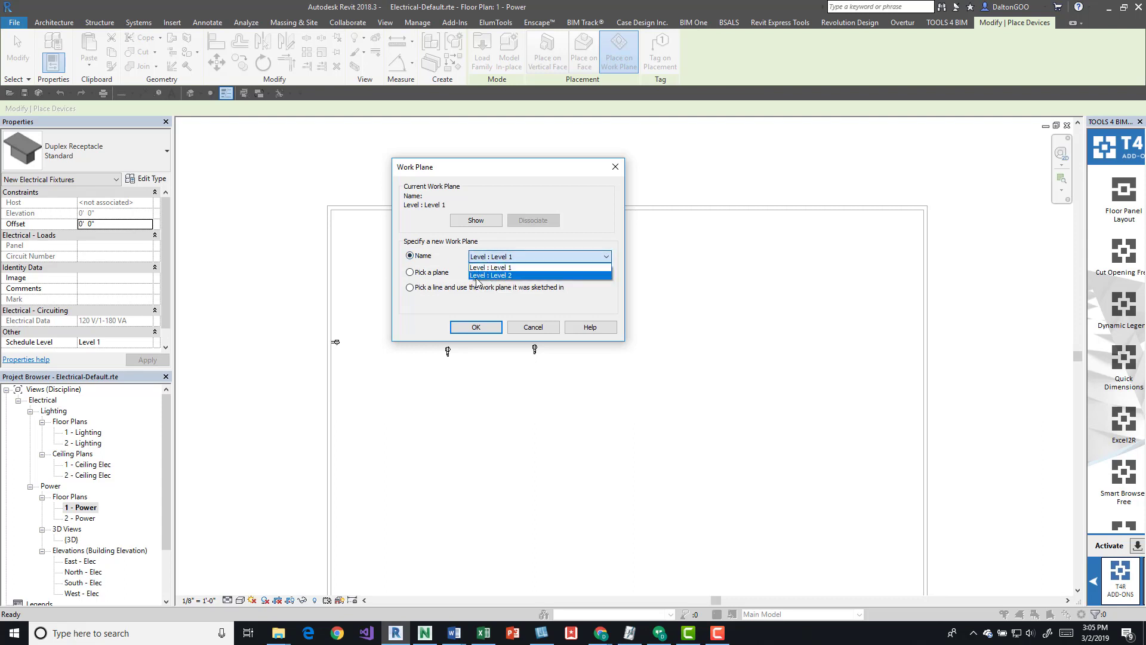
click(508, 263)
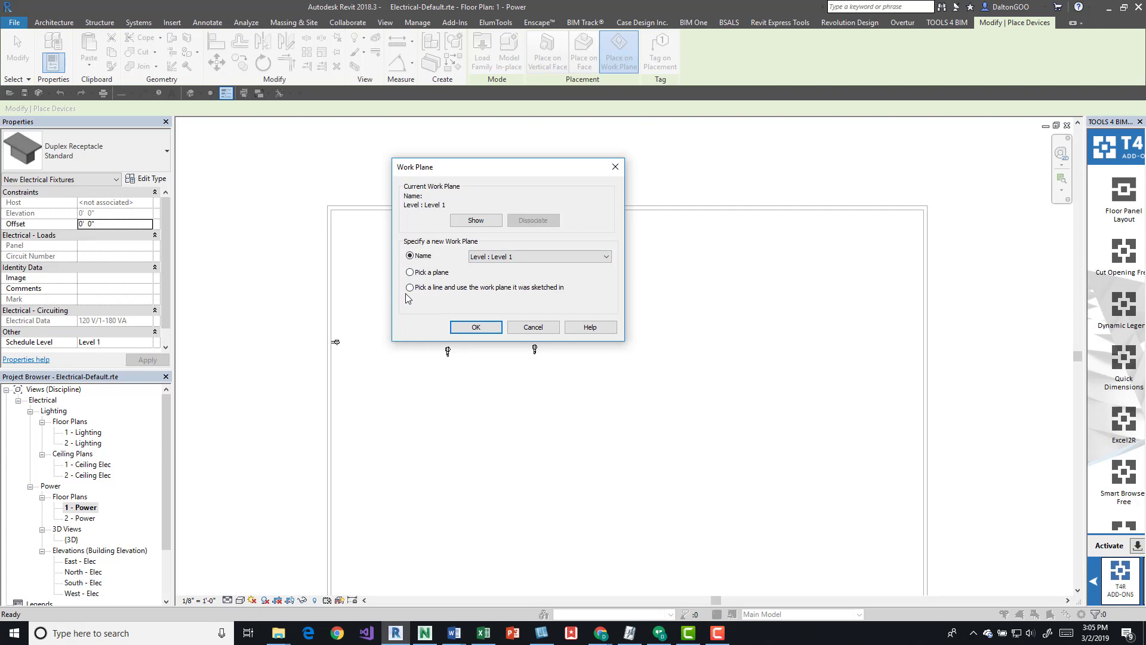
click(476, 327)
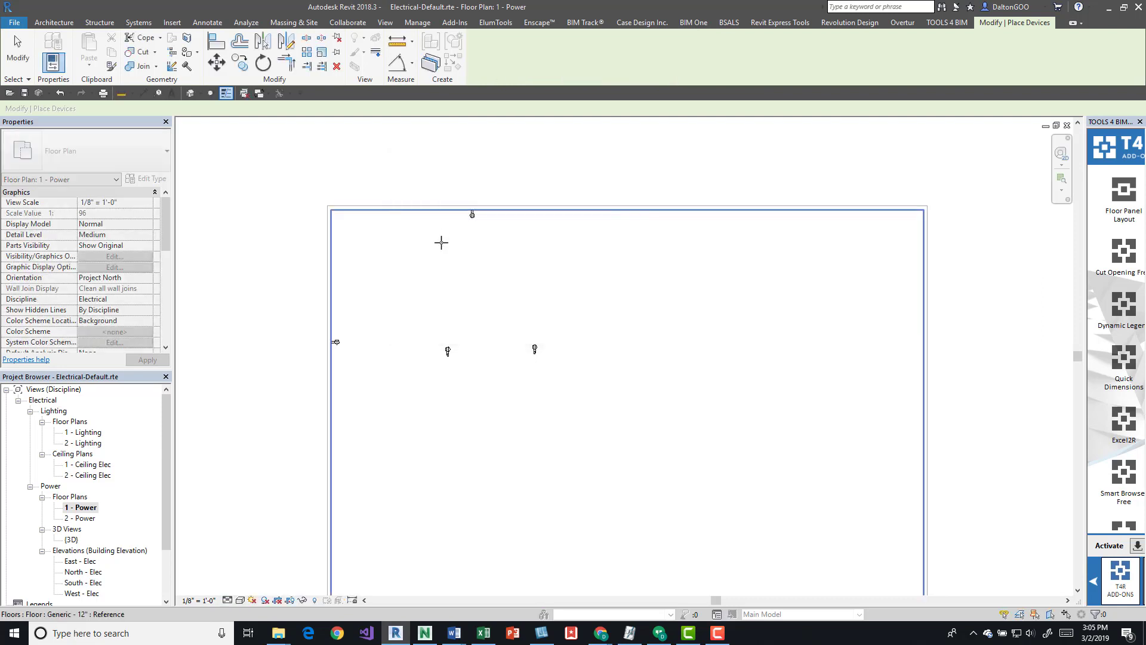
click(449, 210)
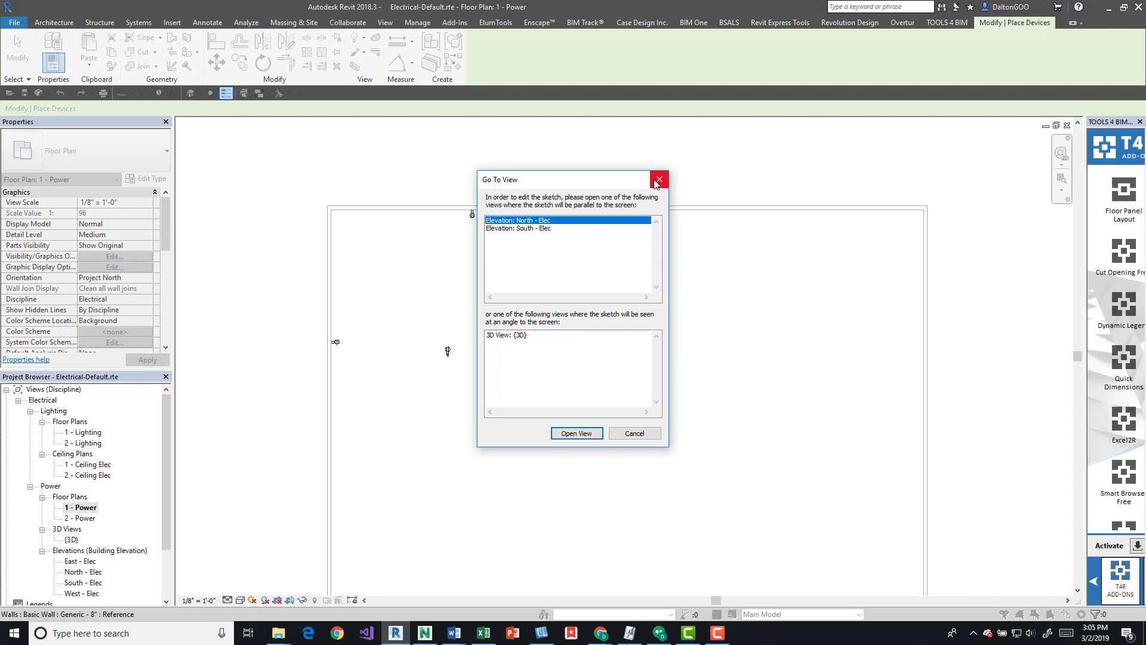
click(574, 433)
Place a duplex receptacle on the wall above Level 2, about 6' below its top and 45' 6" from its right end
scroll(573, 334, up, 4)
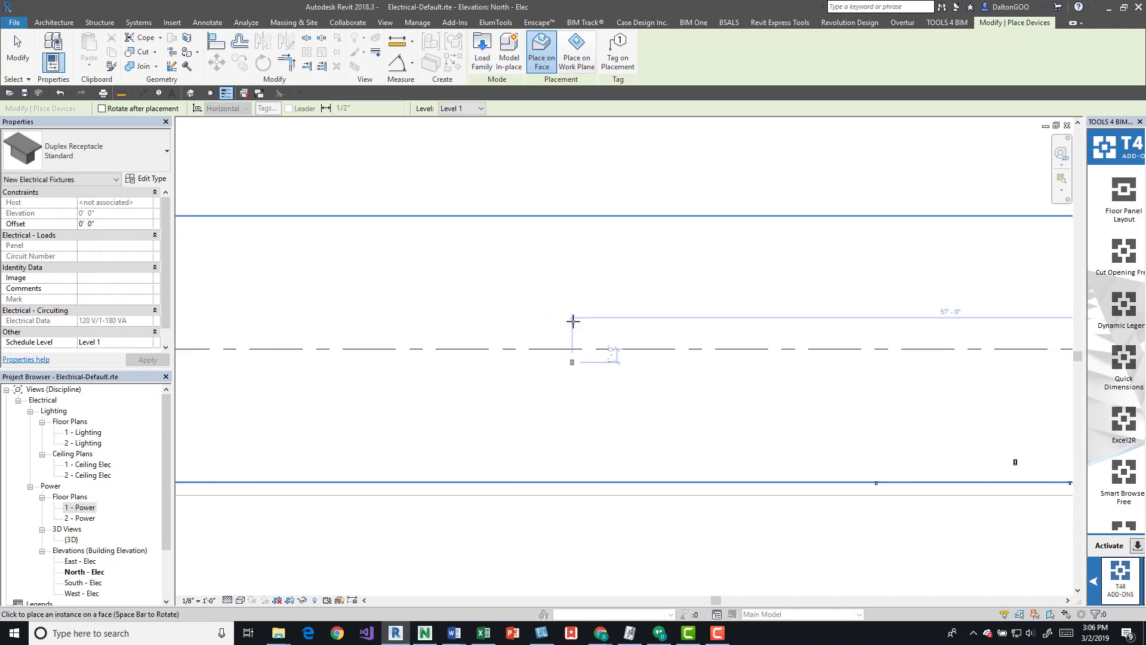
click(426, 237)
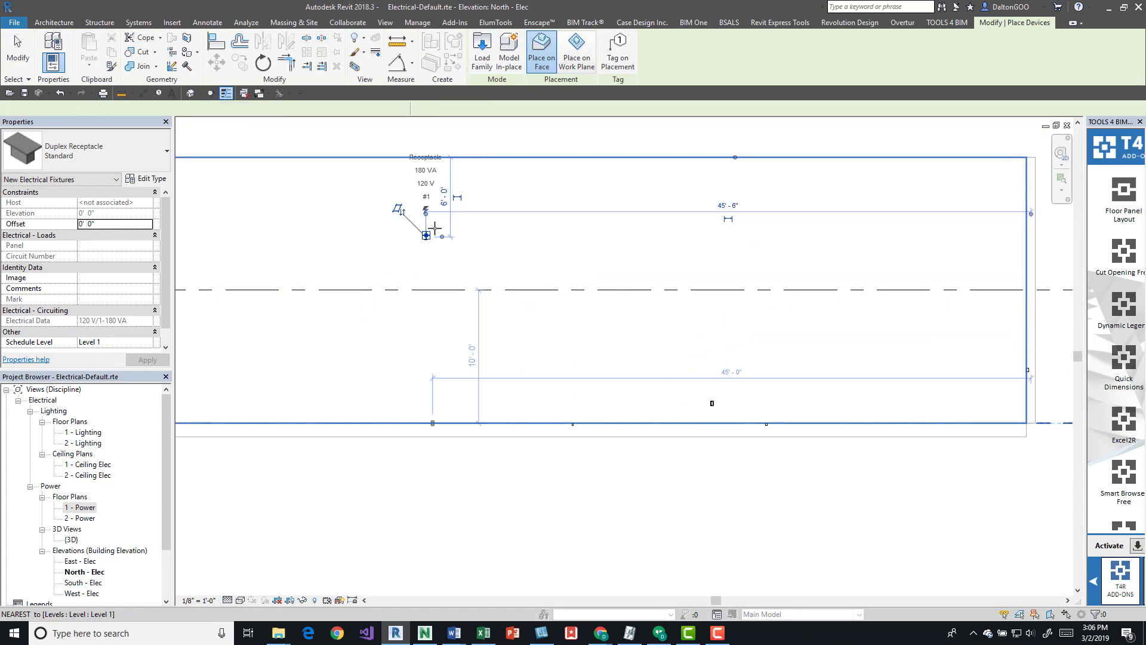
key(Escape)
key(Escape)
Check the new receptacle's elevation in its properties, and deselect it
click(426, 236)
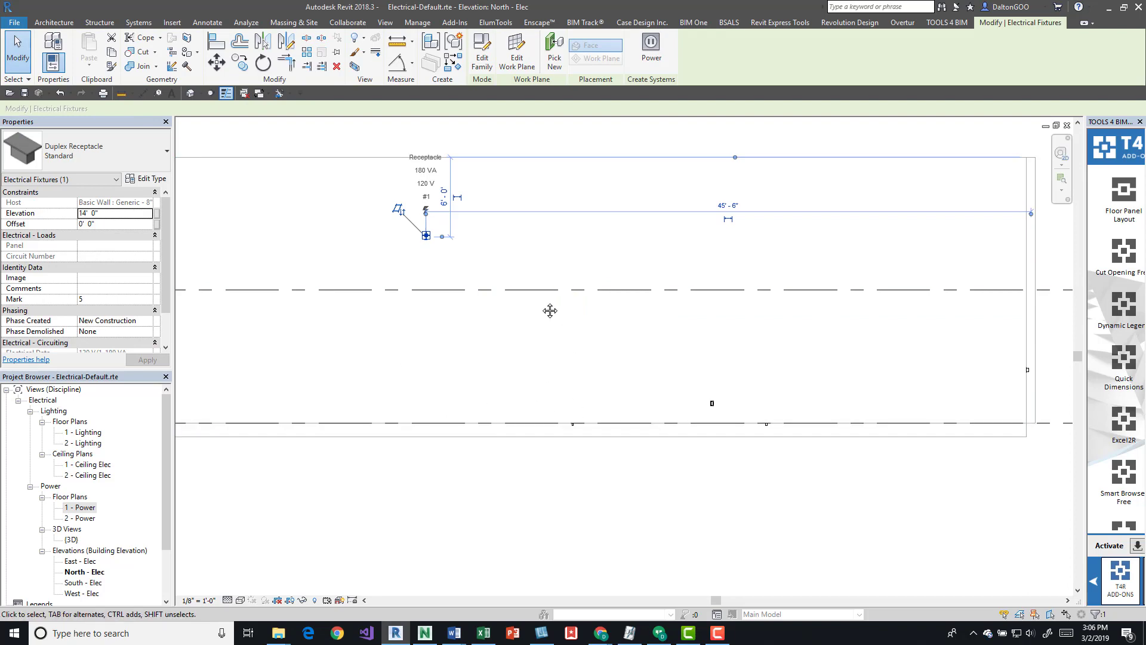
scroll(550, 309, down, 3)
key(Escape)
scroll(471, 288, down, 1)
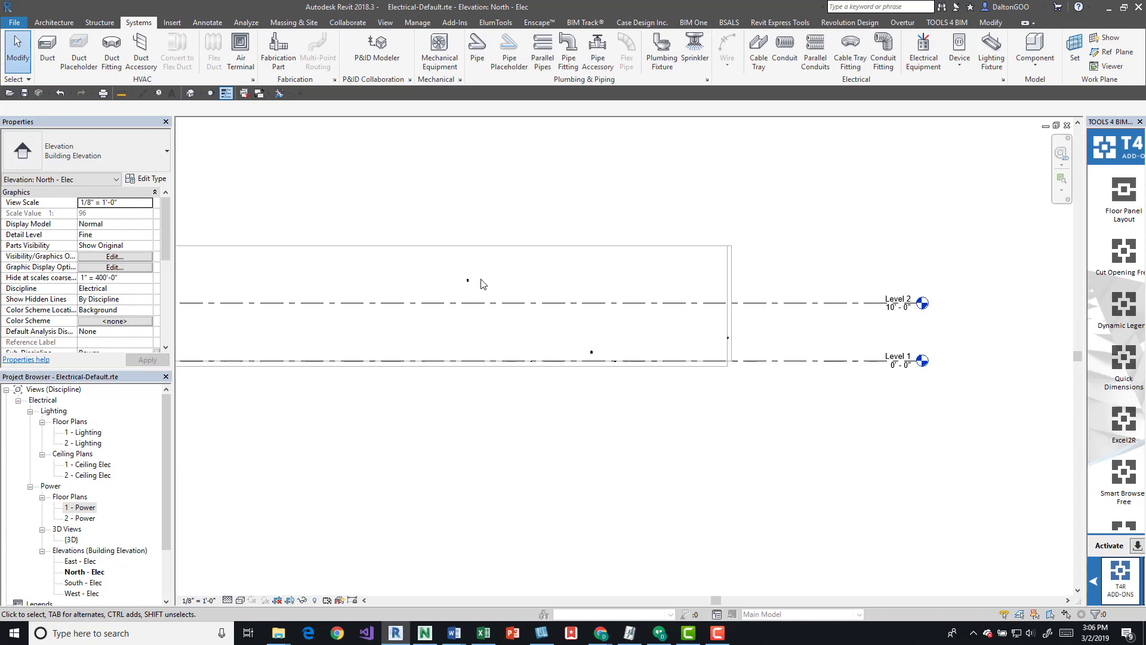
Close the North - Elec elevation to return to the 1 - Power floor plan
click(1067, 127)
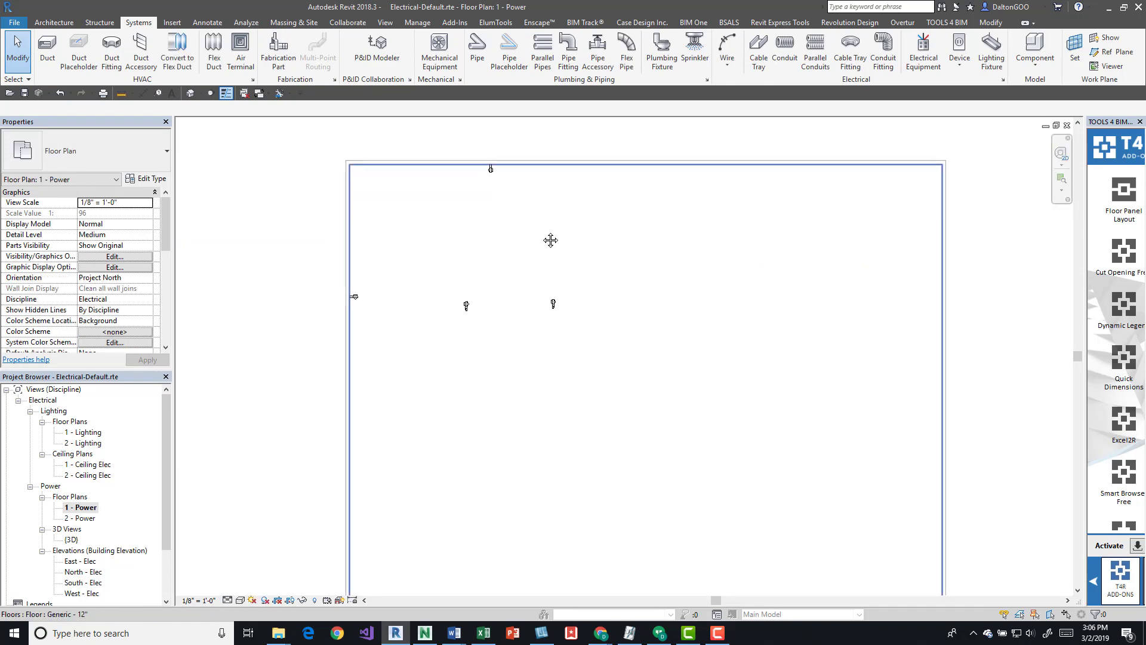
scroll(550, 240, down, 1)
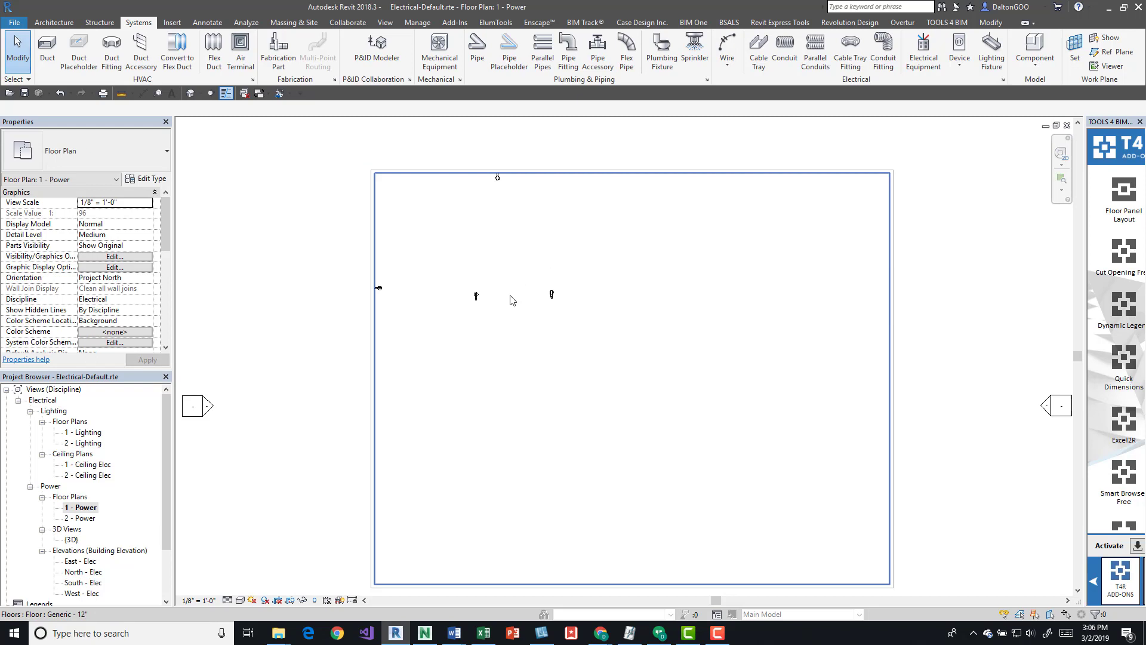
scroll(508, 282, up, 1)
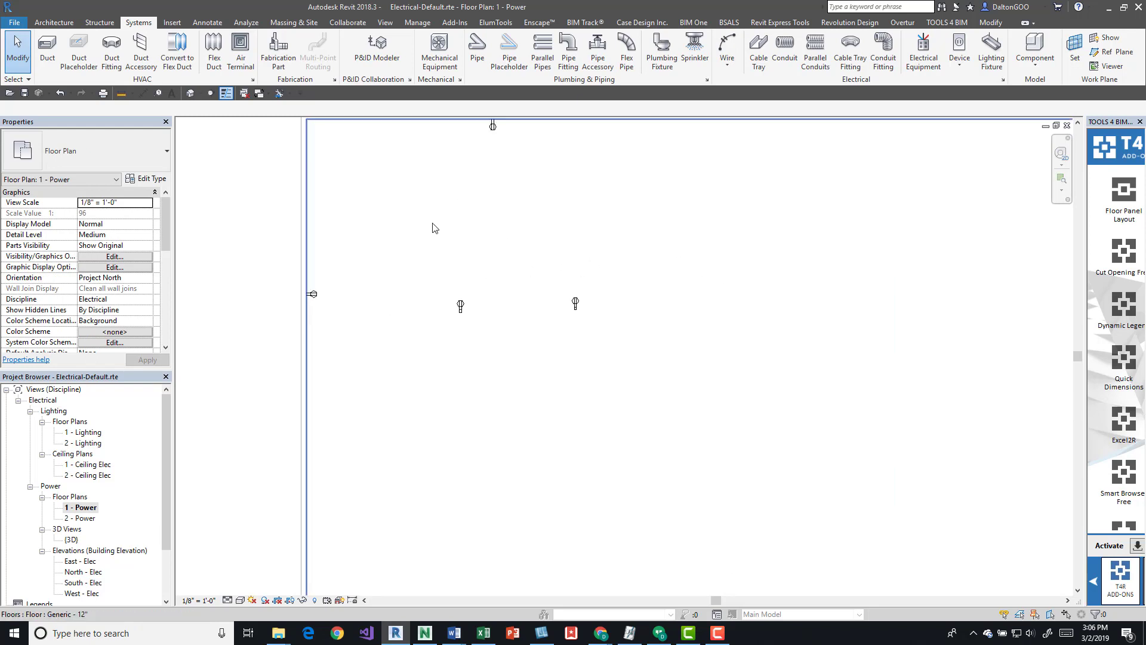
middle_drag(431, 266, 464, 358)
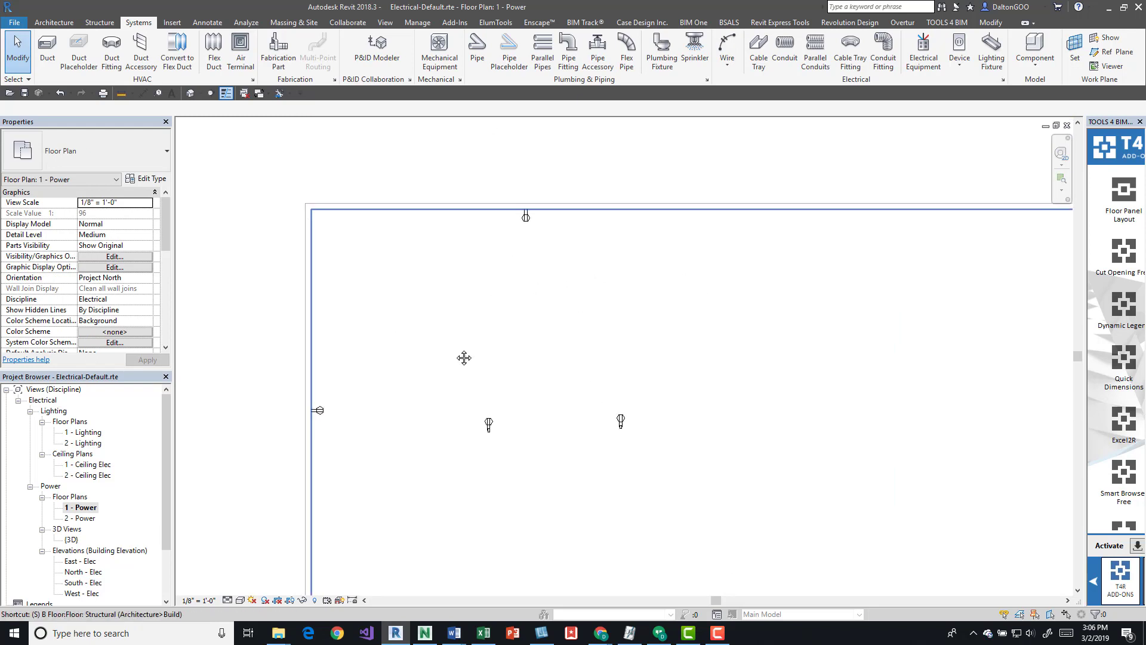
Draw a building section line just inside the upper wall, spanning its receptacle and looking toward the wall
key(e)
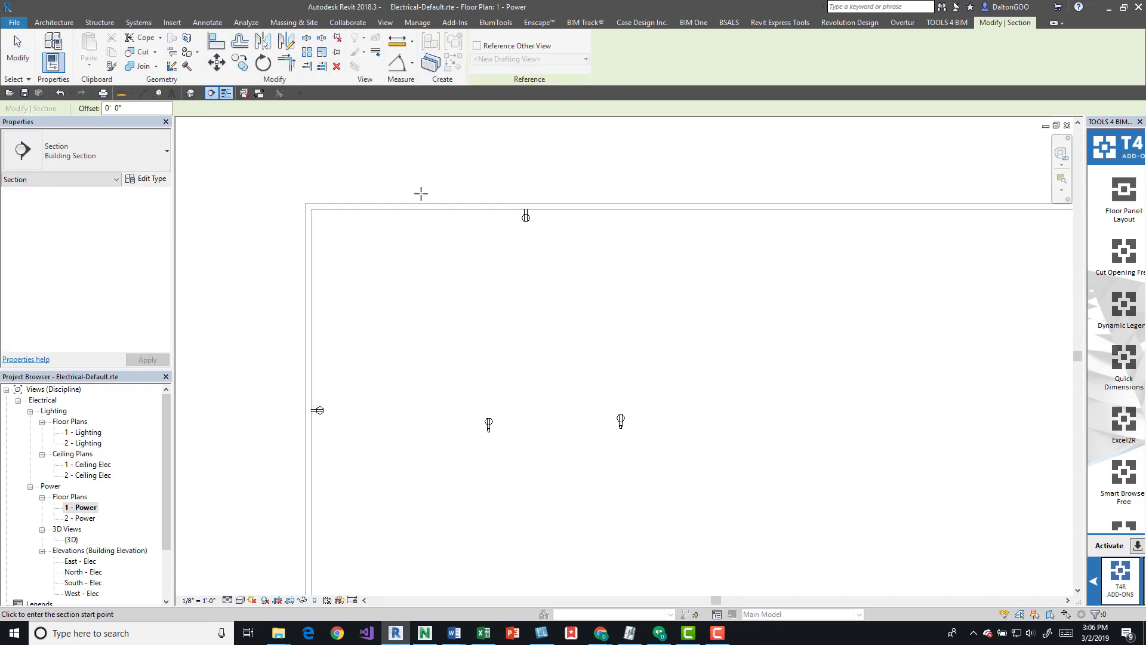
key(Escape)
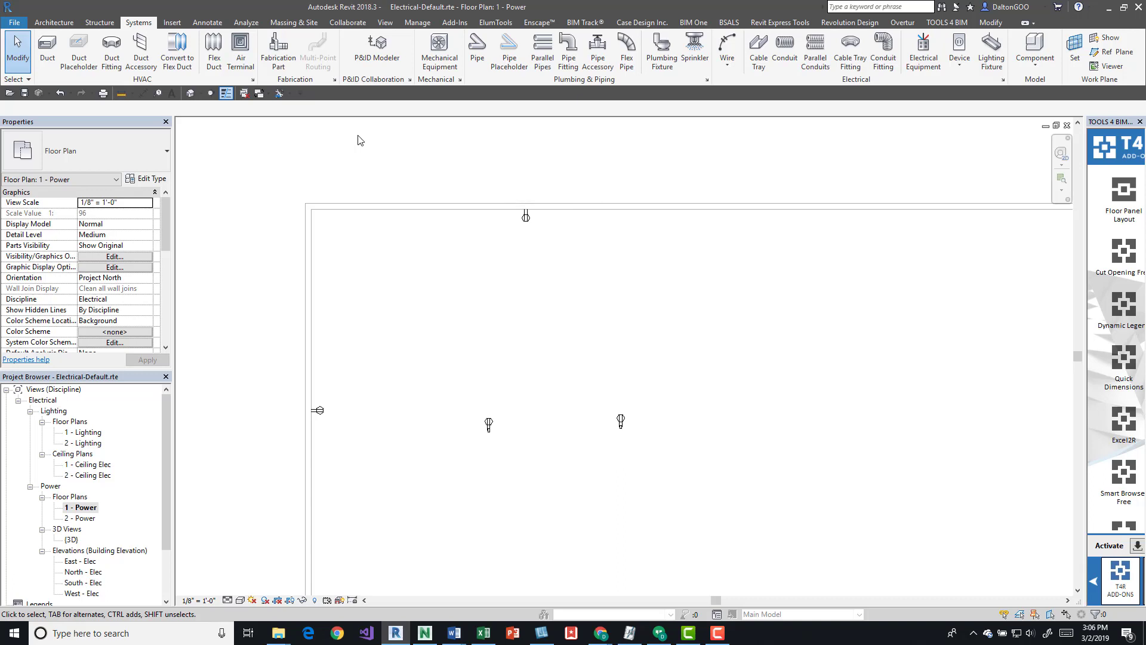
click(210, 23)
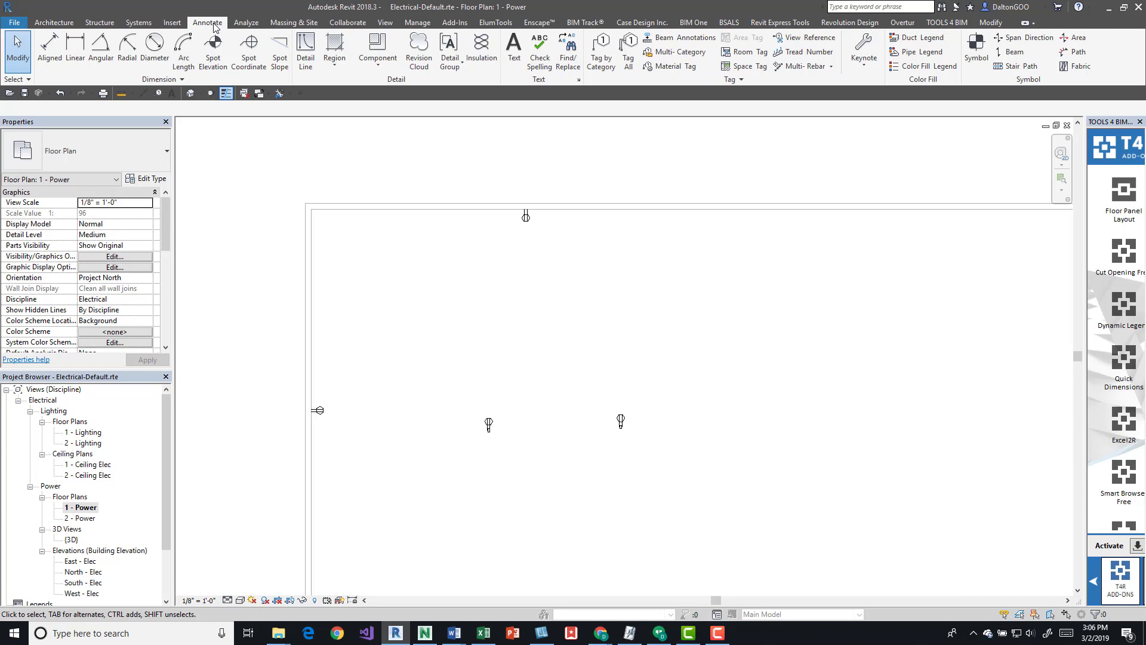
click(393, 23)
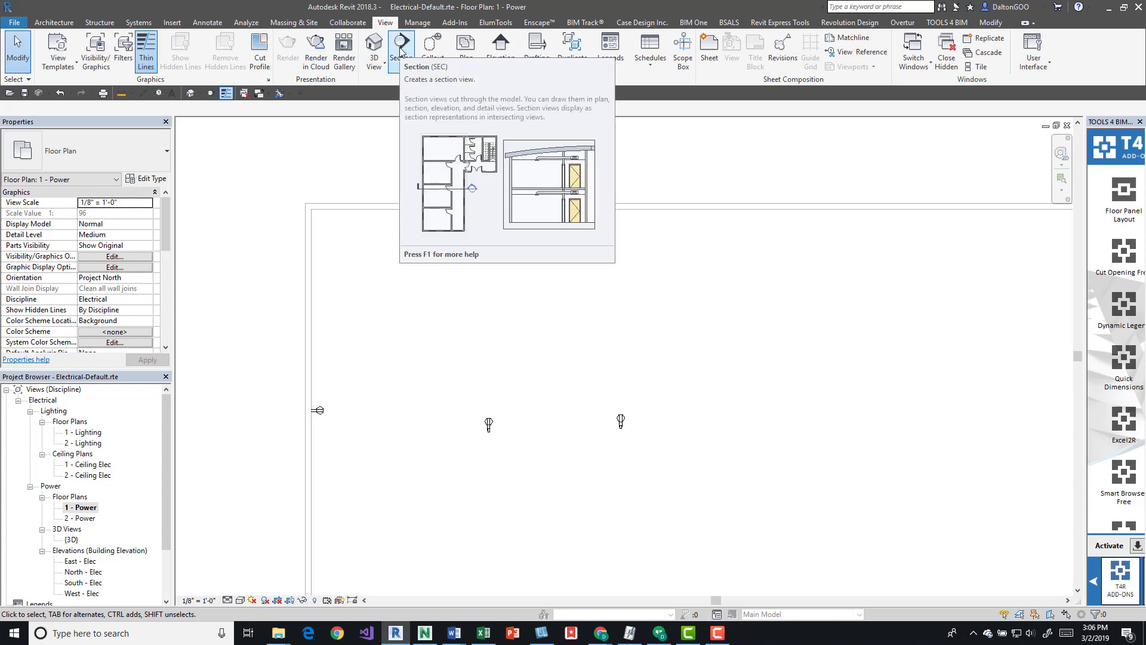
click(402, 46)
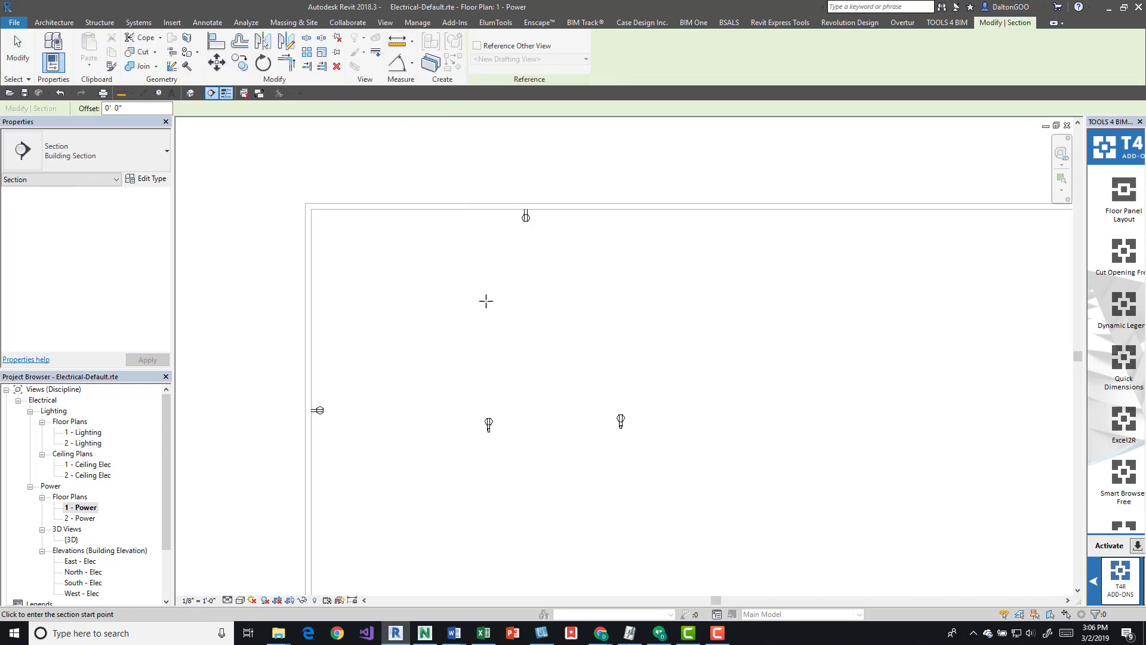
click(431, 230)
click(633, 230)
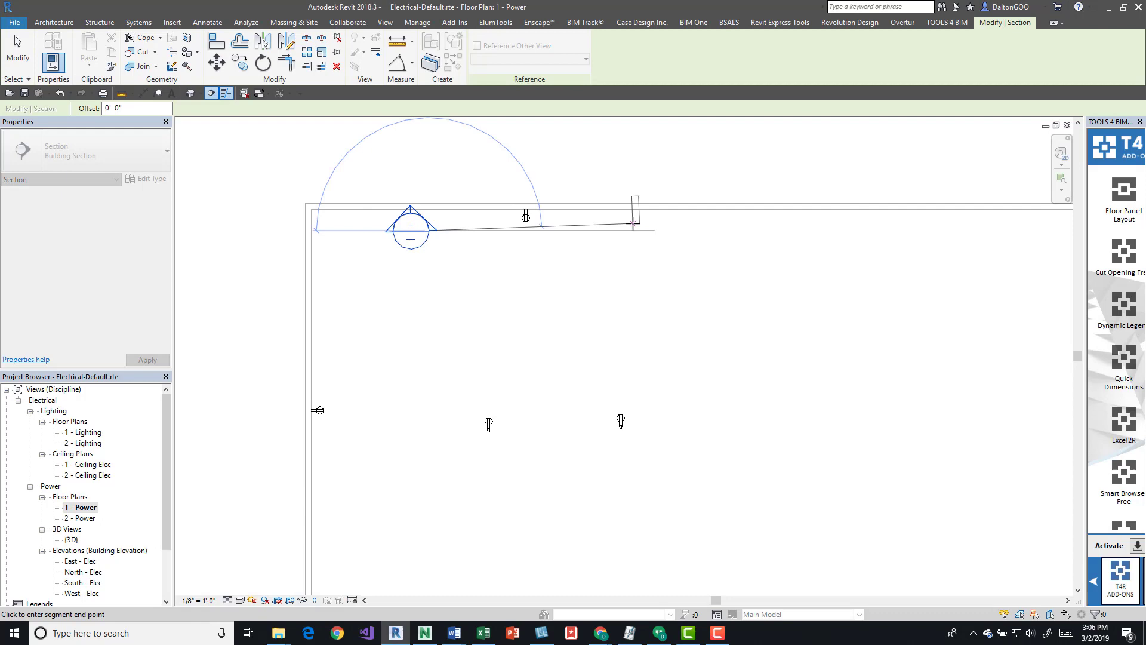
key(Escape)
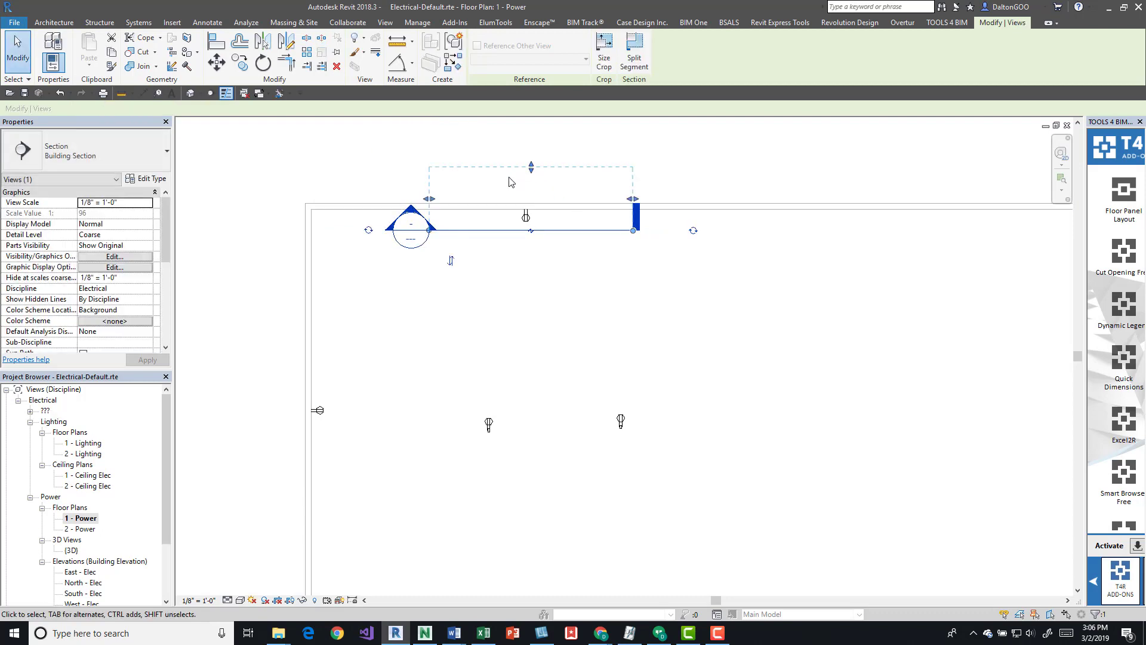
Go to the new section's view, inspect the upper wall's receptacle relative to the levels, and deselect the crop boundary
click(535, 249)
click(550, 232)
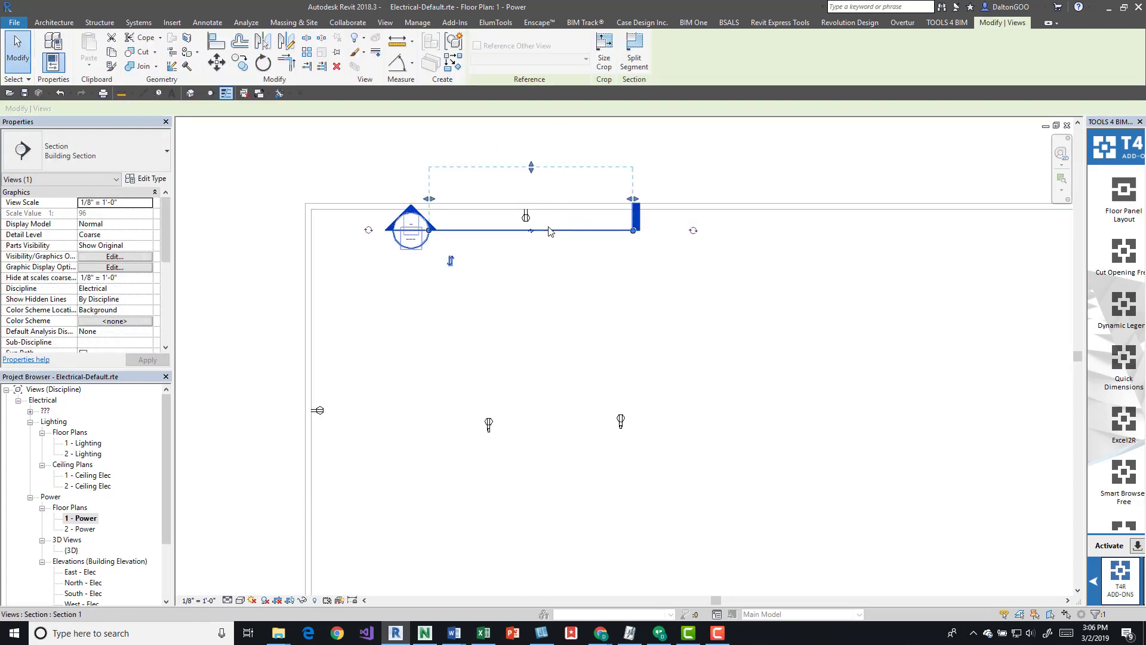
right_click(547, 231)
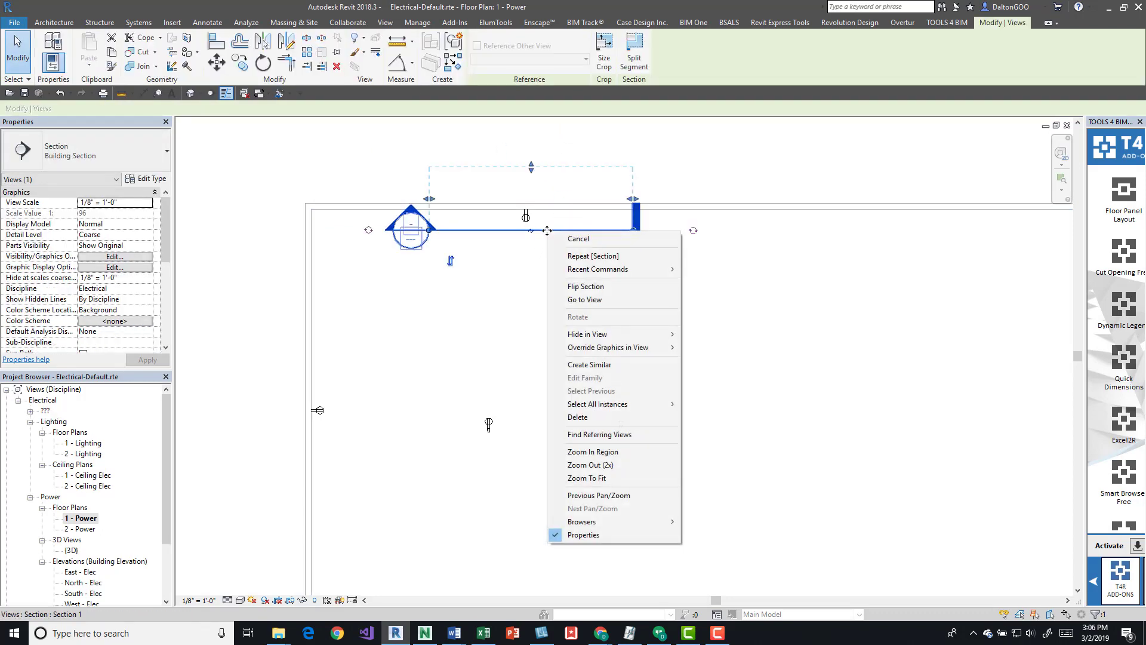
click(602, 300)
scroll(612, 328, down, 2)
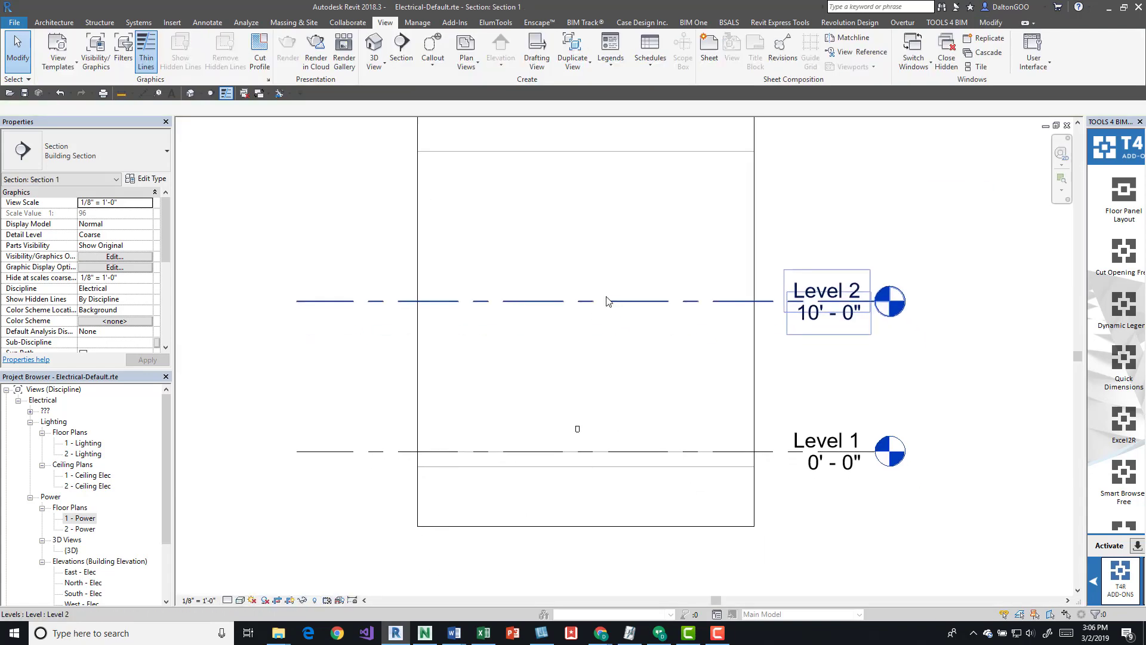
click(589, 447)
scroll(601, 382, up, 2)
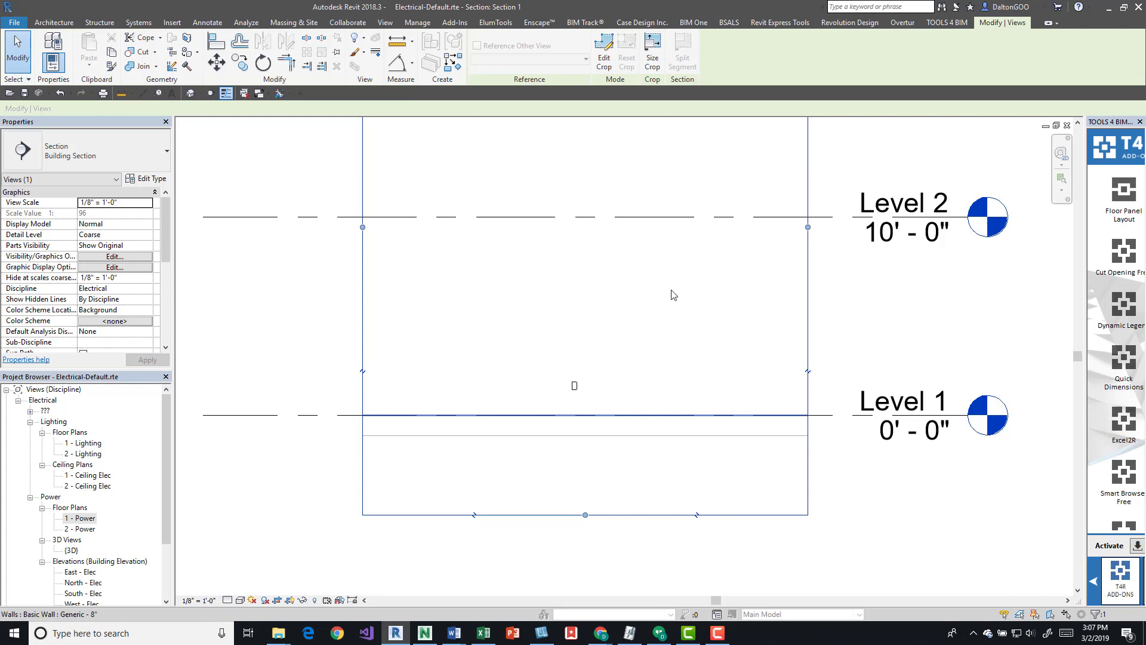
scroll(668, 304, down, 3)
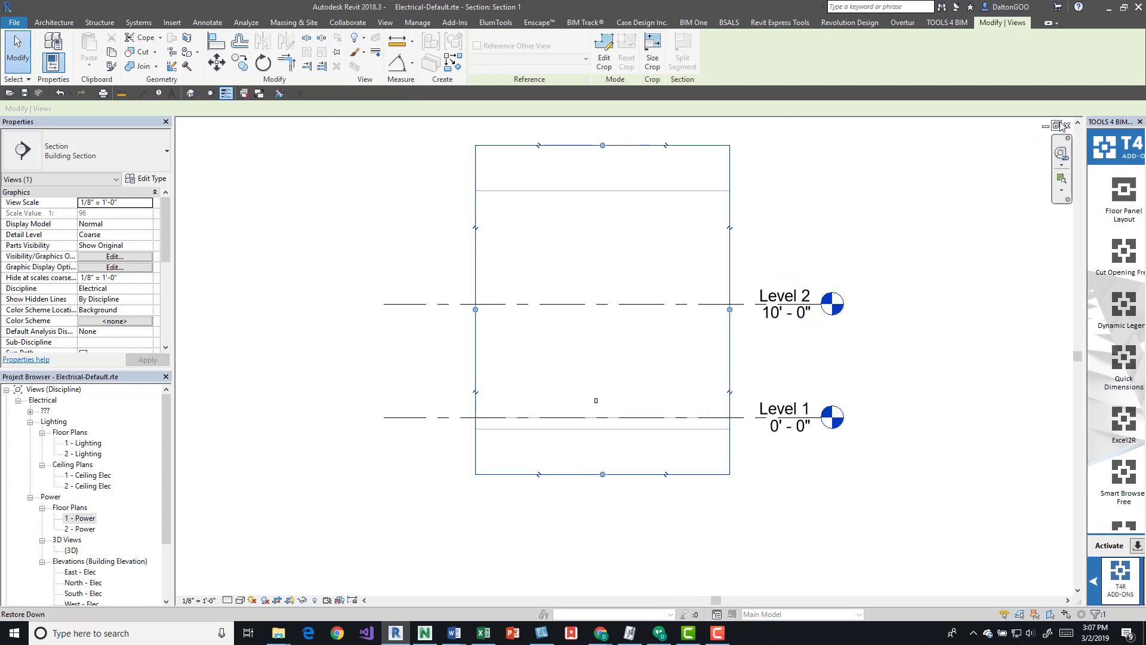
click(968, 180)
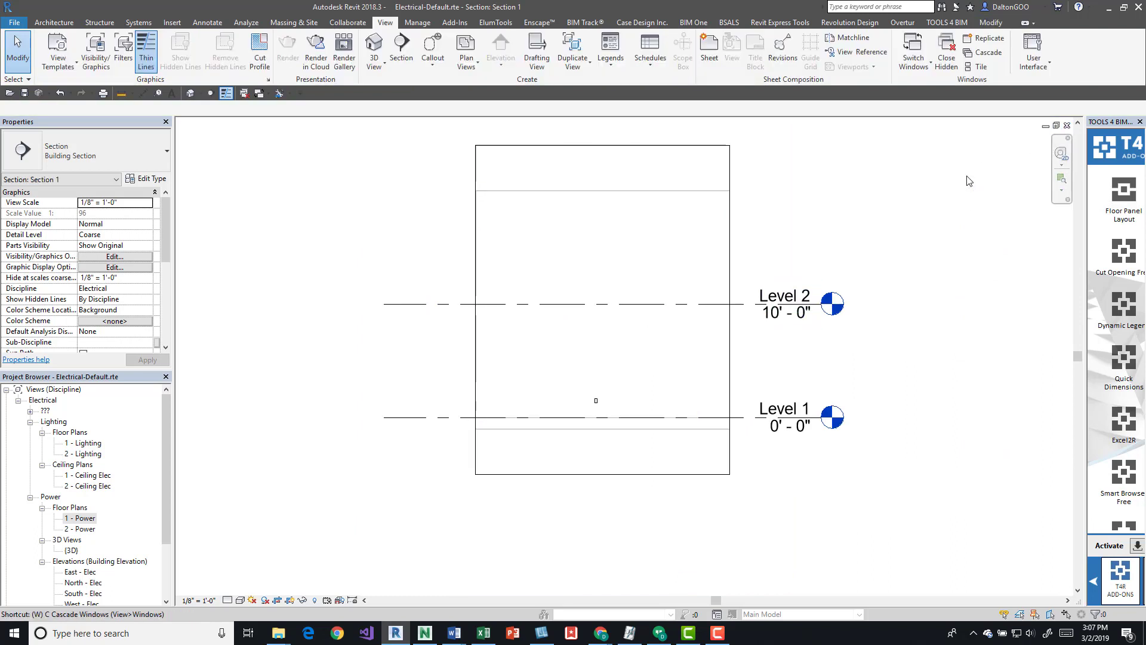
Tile the open views and close the X000 - Project Dashboard sheet, discarding the changes to its detached model
key(w)
key(t)
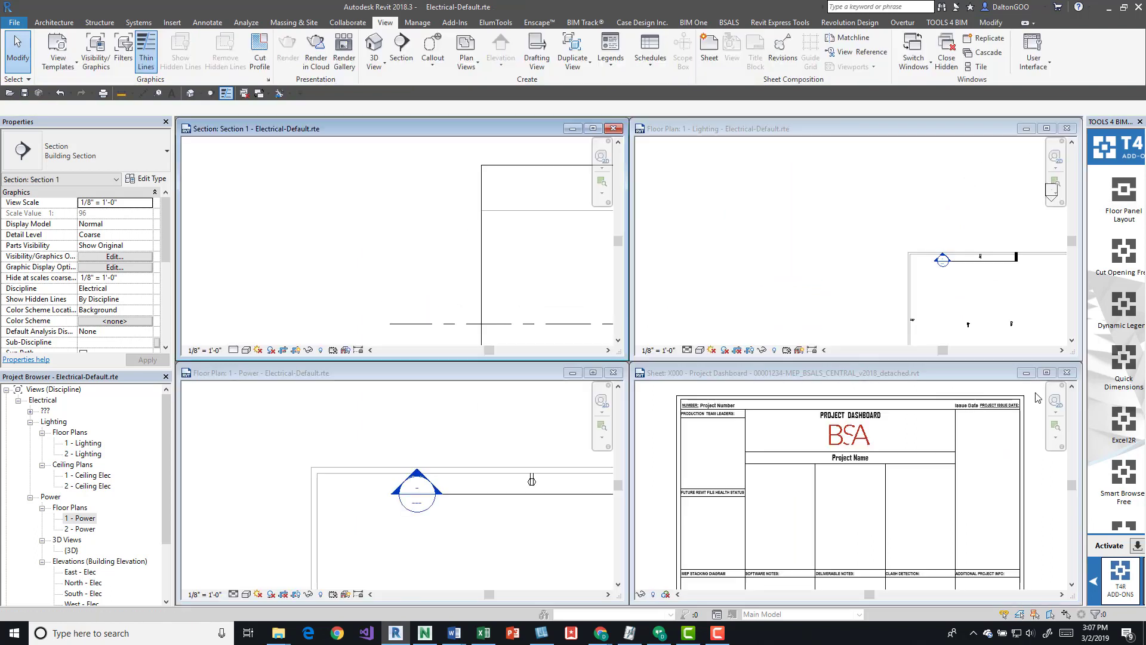
click(1067, 373)
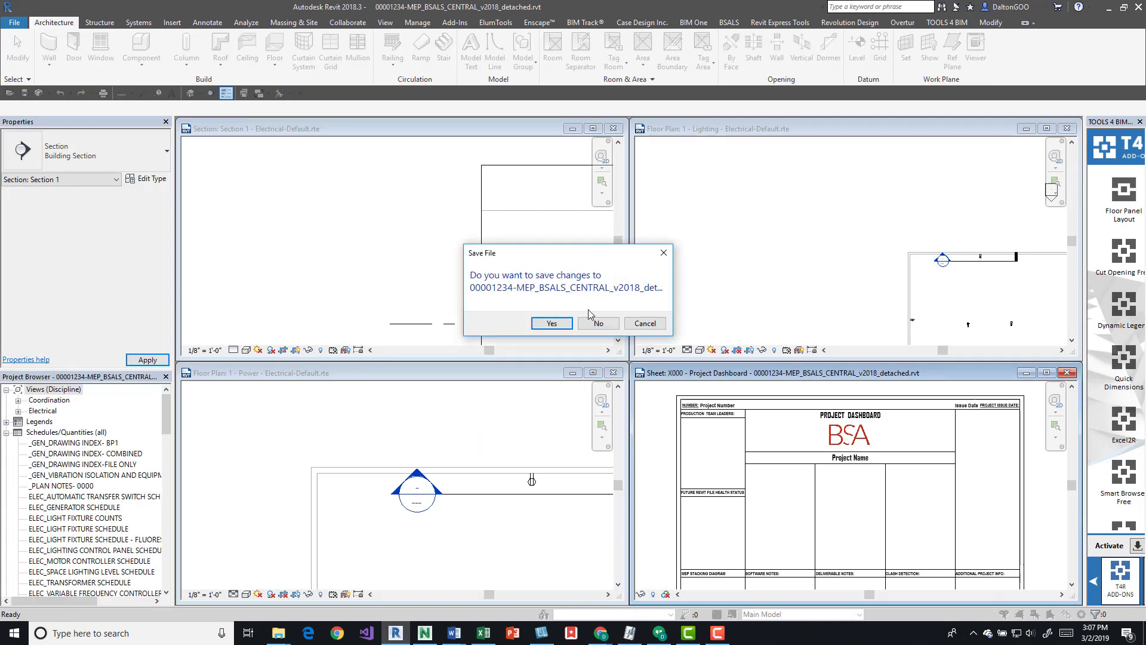
click(602, 324)
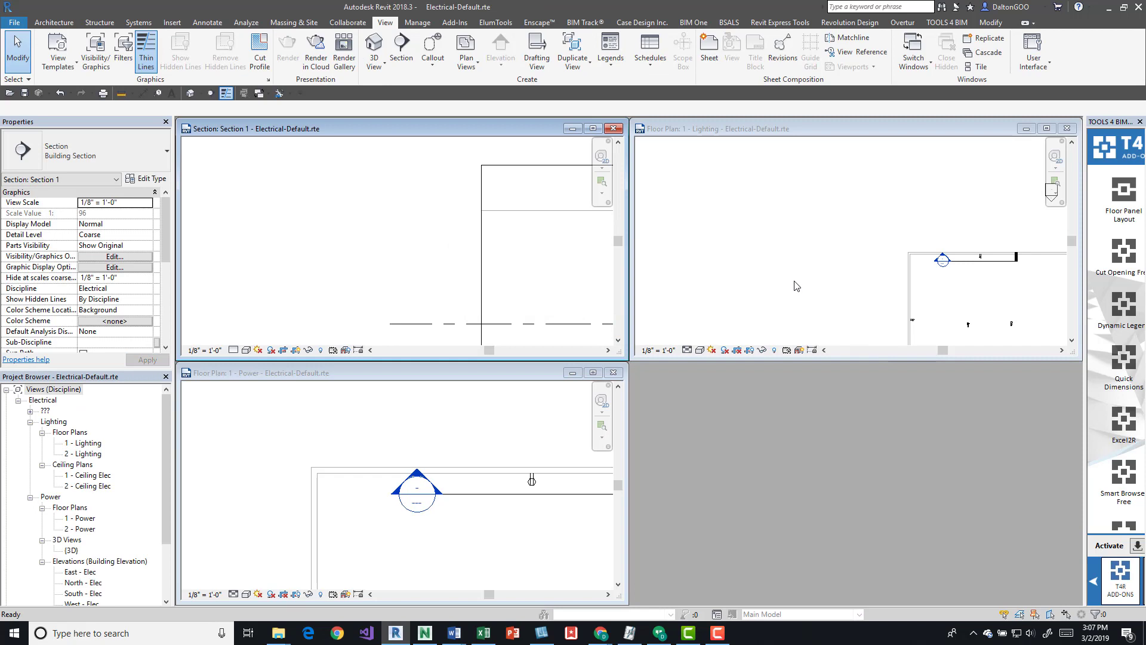
Retile the remaining views and close the 1 - Lighting floor plan
key(w)
key(t)
click(826, 308)
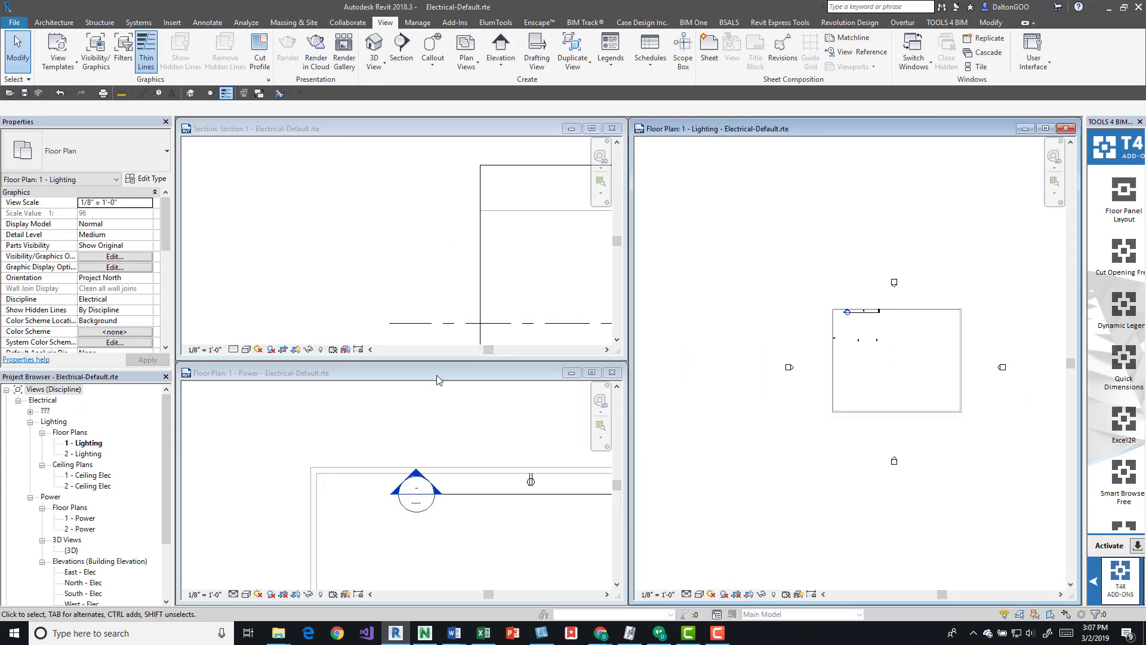
click(446, 442)
scroll(445, 445, down, 2)
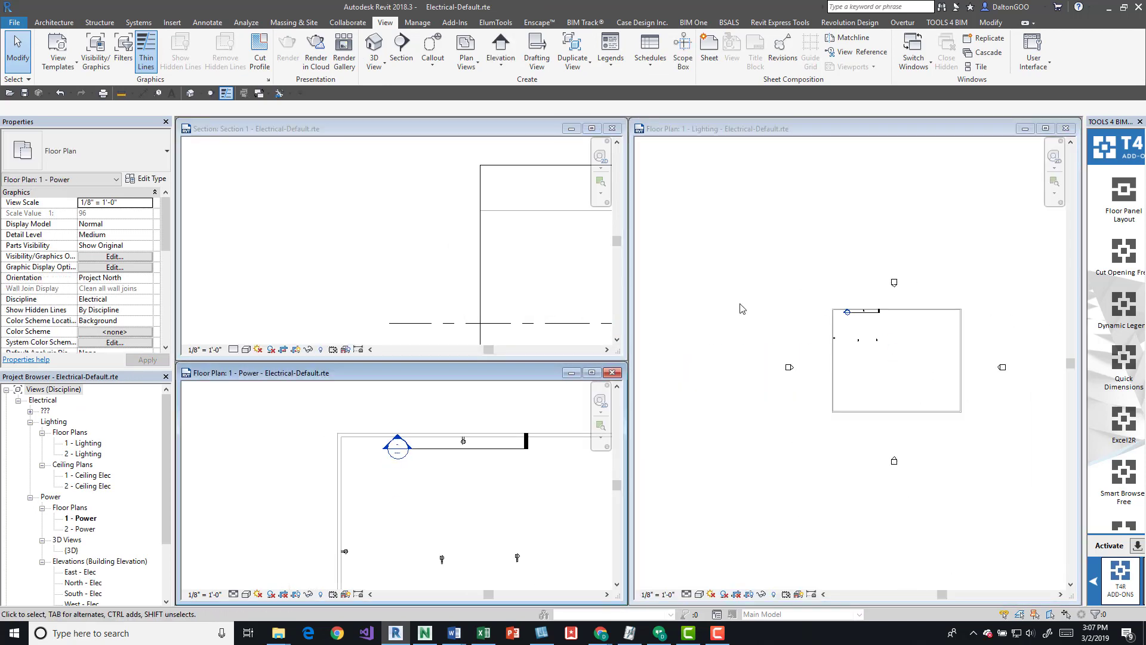
click(1065, 129)
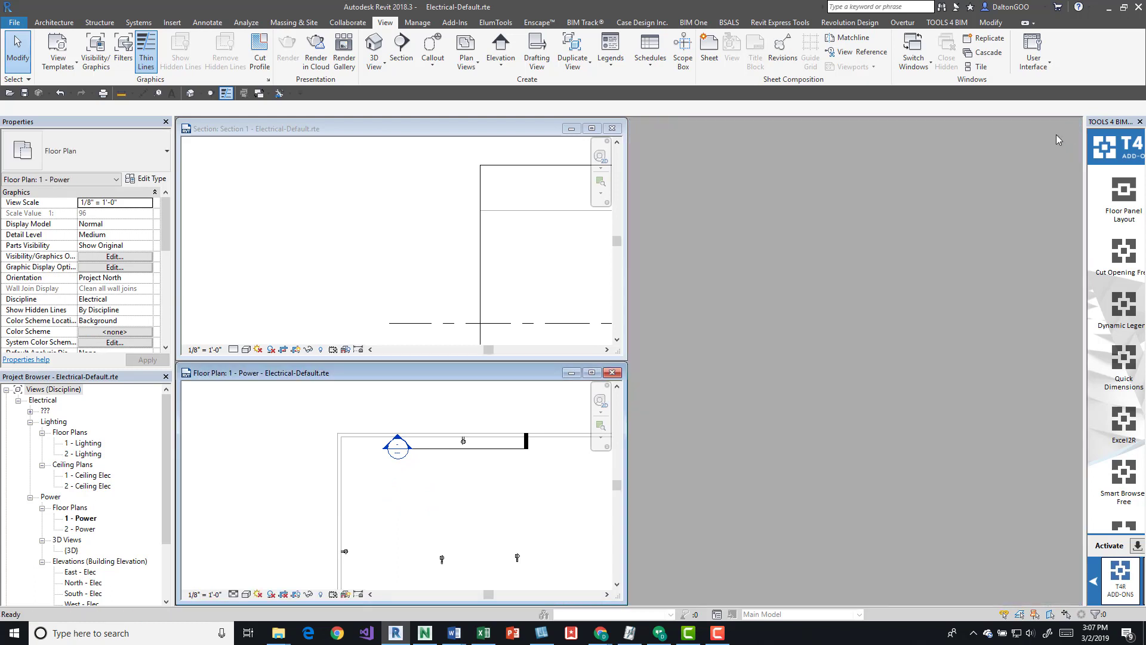
Tile the 1 - Power plan and the section side by side, and frame the building and receptacles in both
key(w)
key(t)
click(807, 333)
key(z)
key(f)
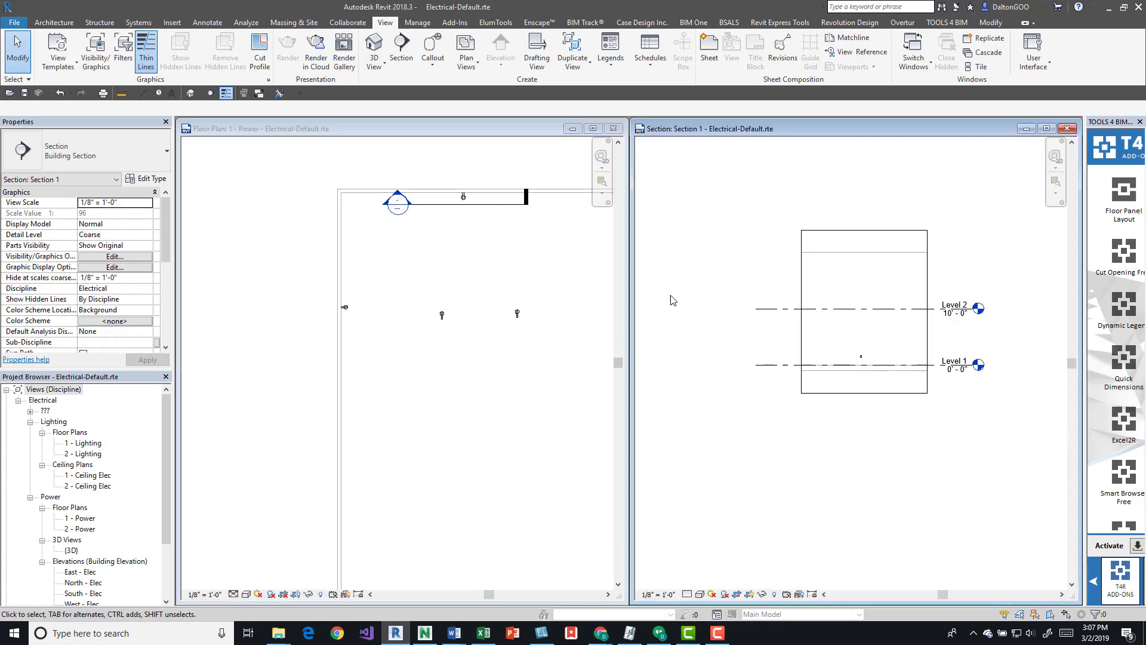
scroll(830, 343, up, 2)
click(504, 302)
scroll(468, 231, up, 2)
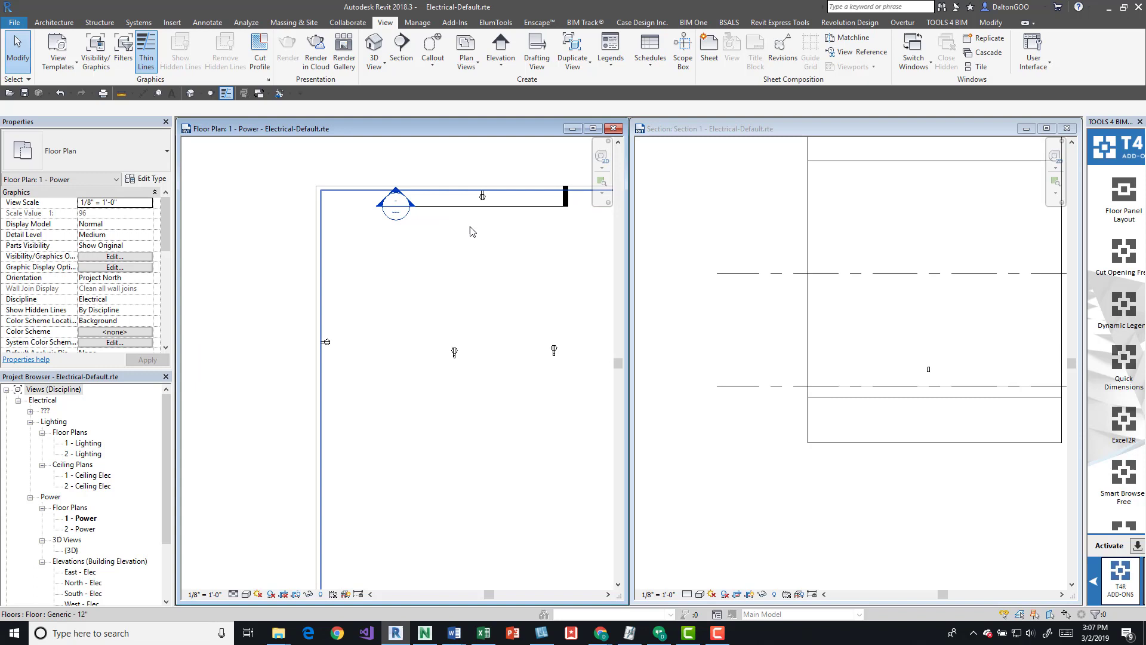
Try to rotate the section line a quarter turn counterclockwise about its midpoint in the 1 - Power plan
click(475, 209)
key(r)
key(o)
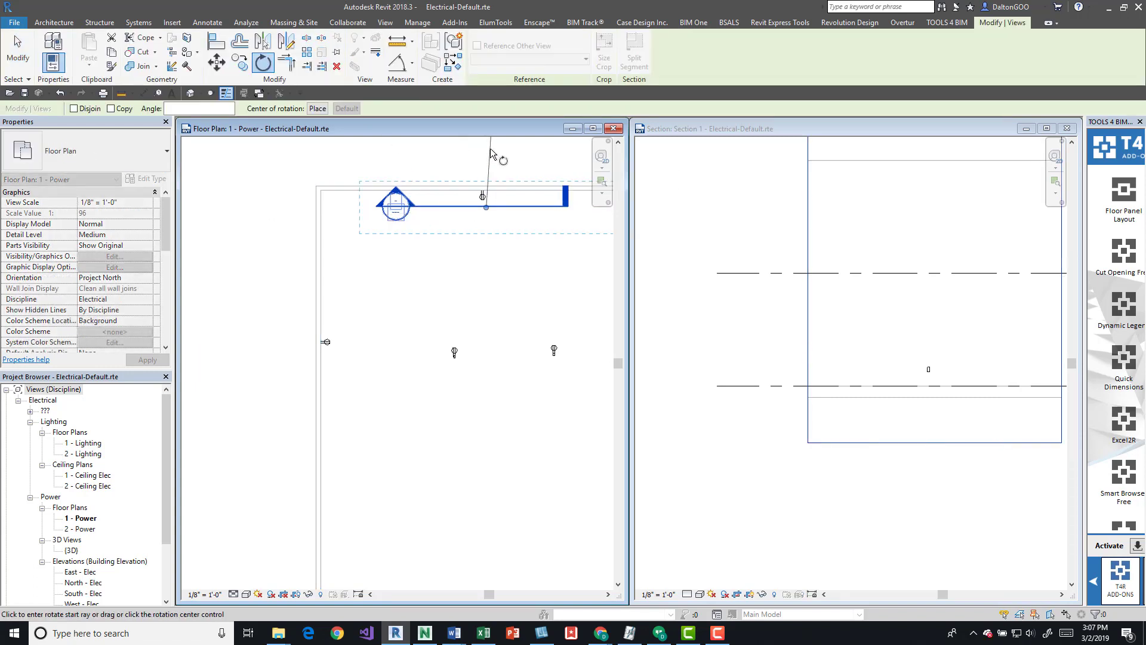
click(489, 154)
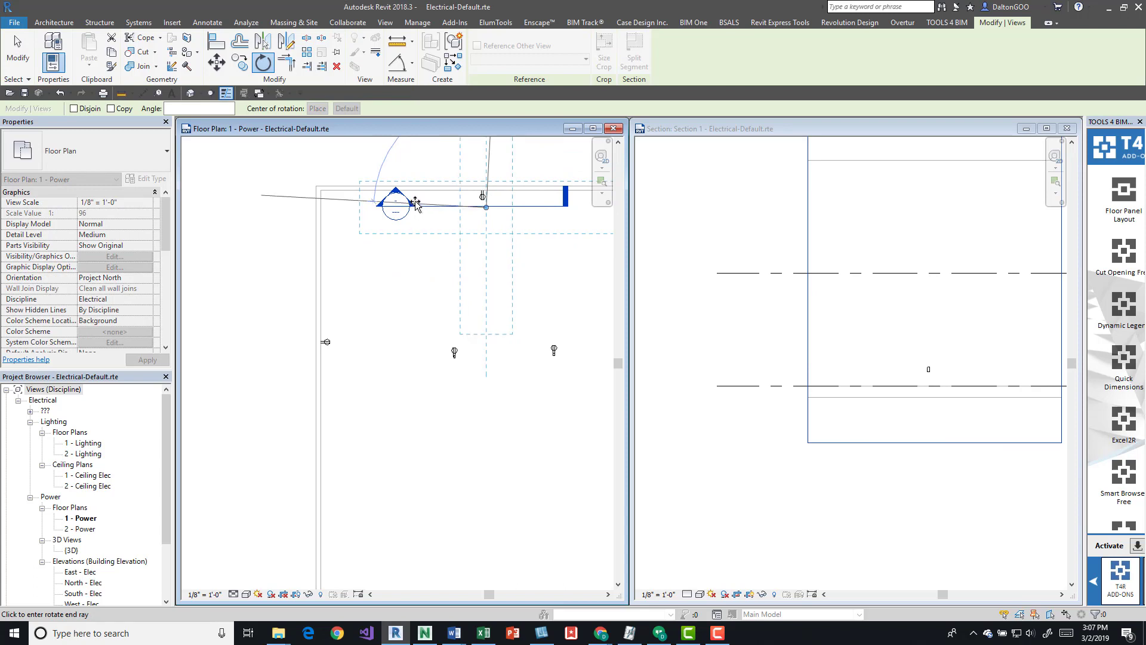
click(258, 206)
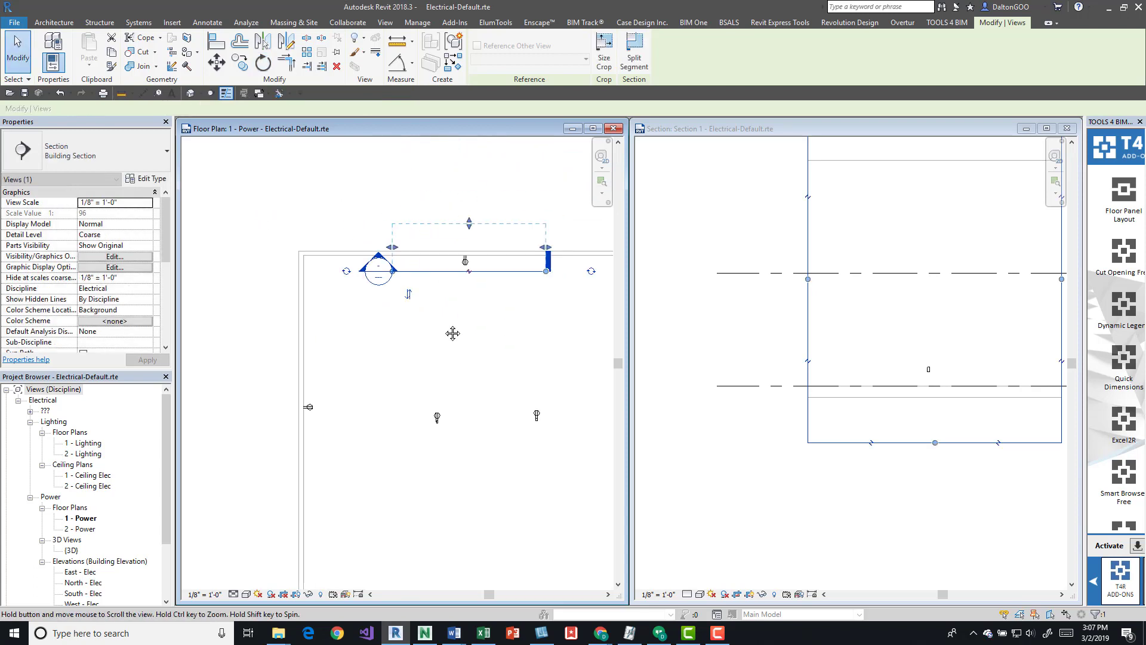
key(r)
key(o)
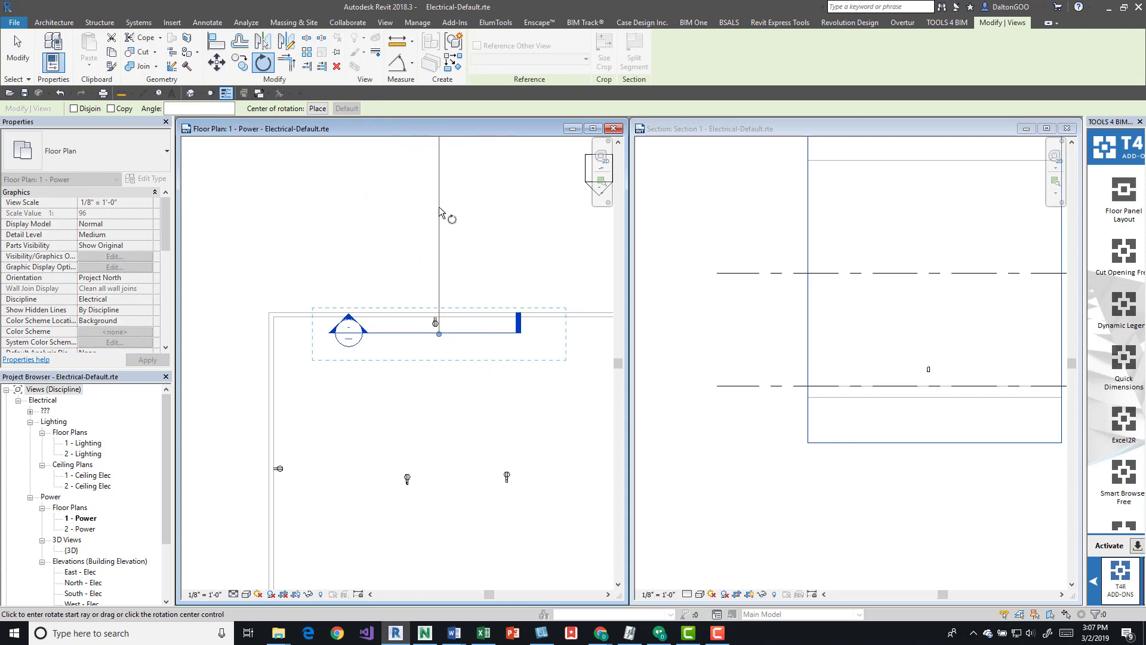
key(Escape)
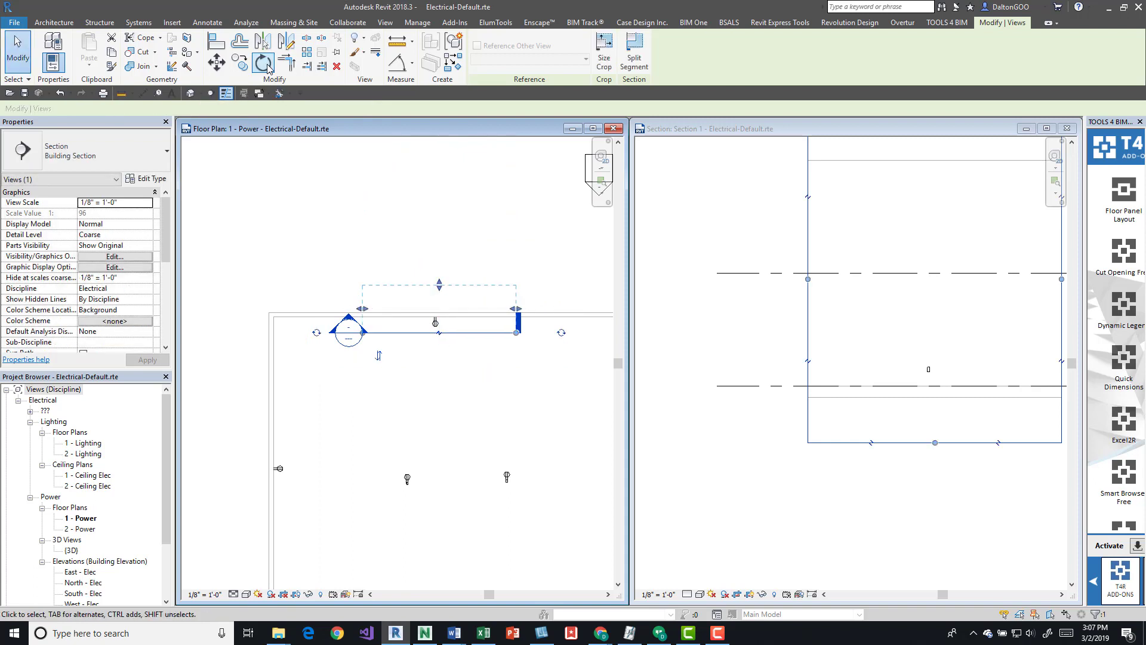
Rotate the section line a quarter turn counterclockwise and move it beside the left wall so it spans that wall's receptacle
click(264, 63)
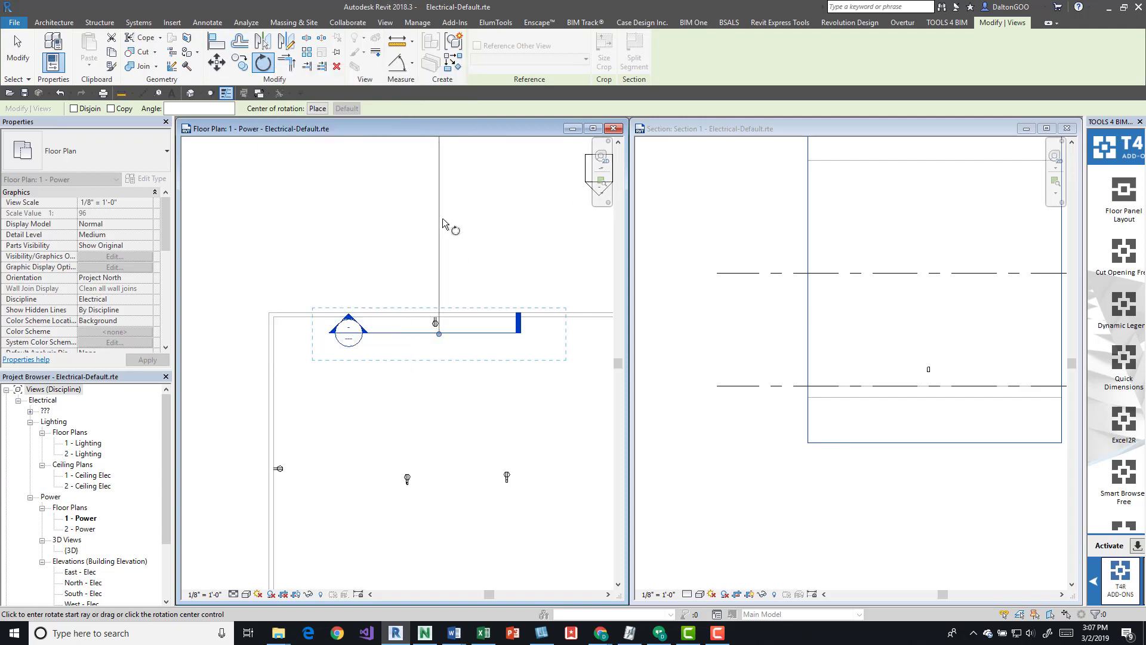
click(442, 217)
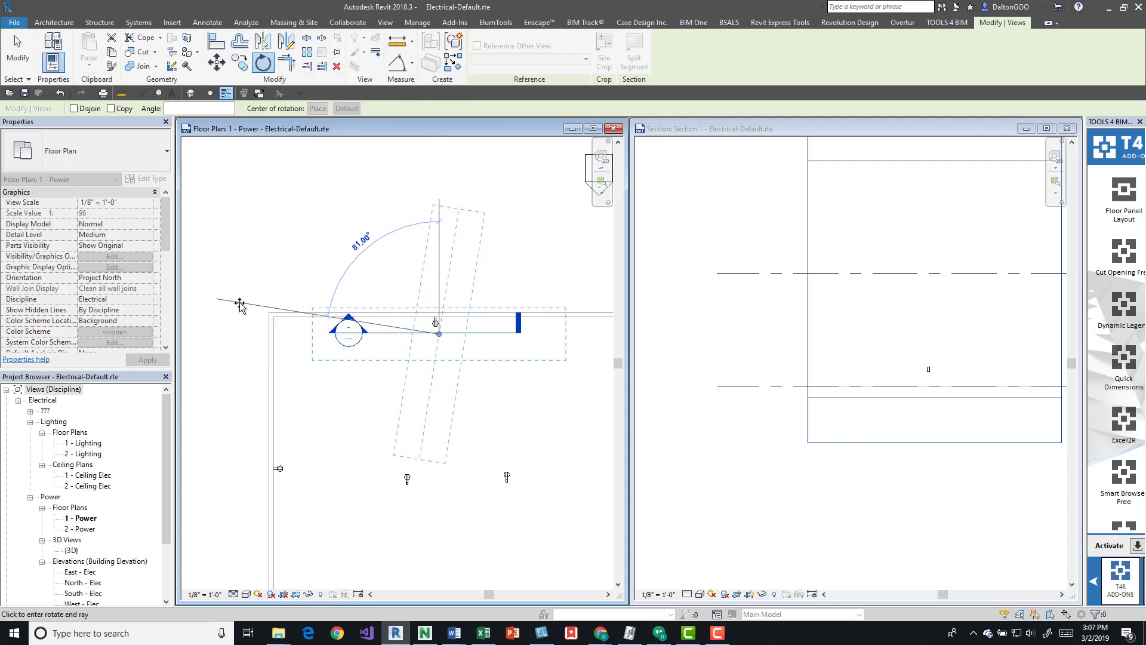
click(225, 333)
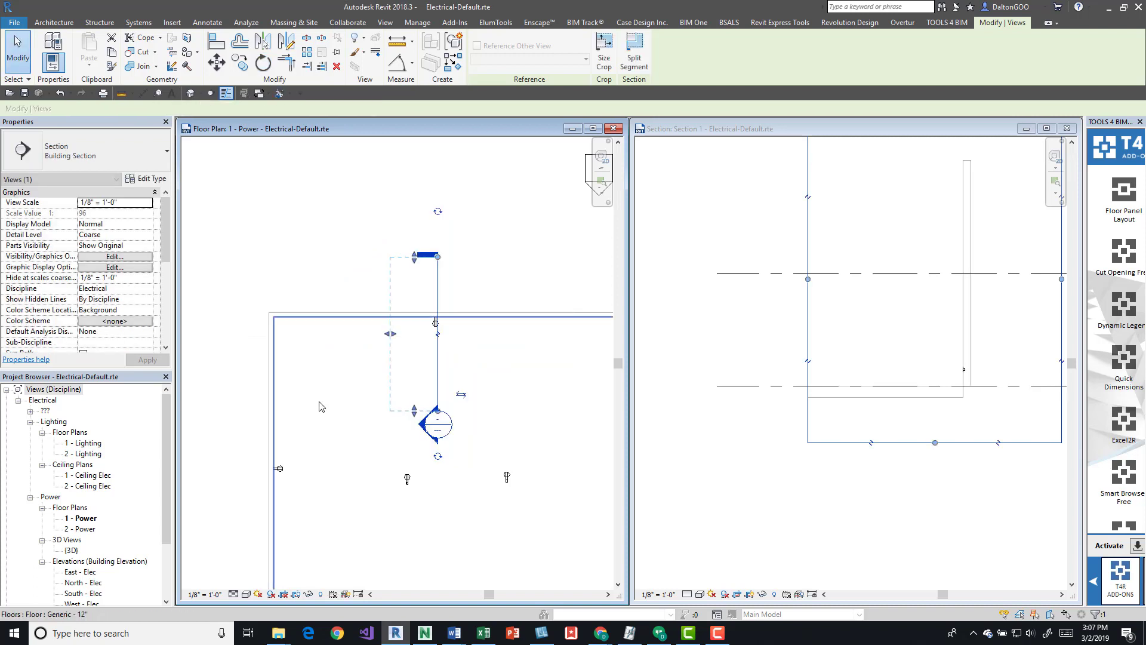
drag(436, 345, 311, 452)
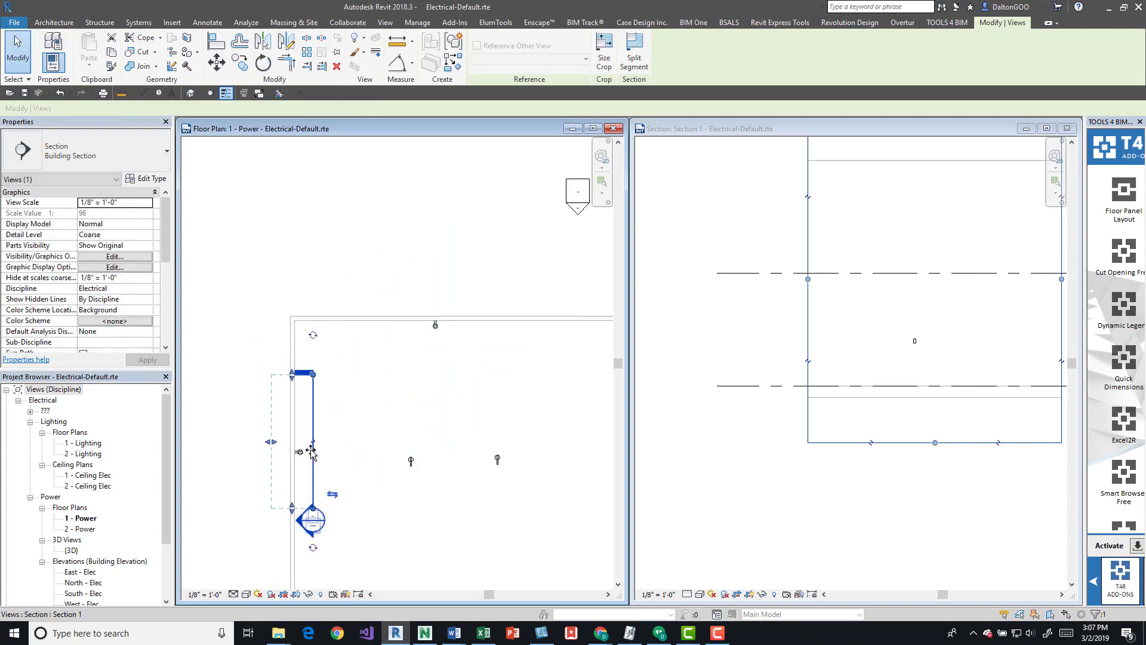
Examine the left wall's receptacle in the section view against its position in the plan, and deselect the section
click(913, 240)
middle_drag(926, 265, 839, 274)
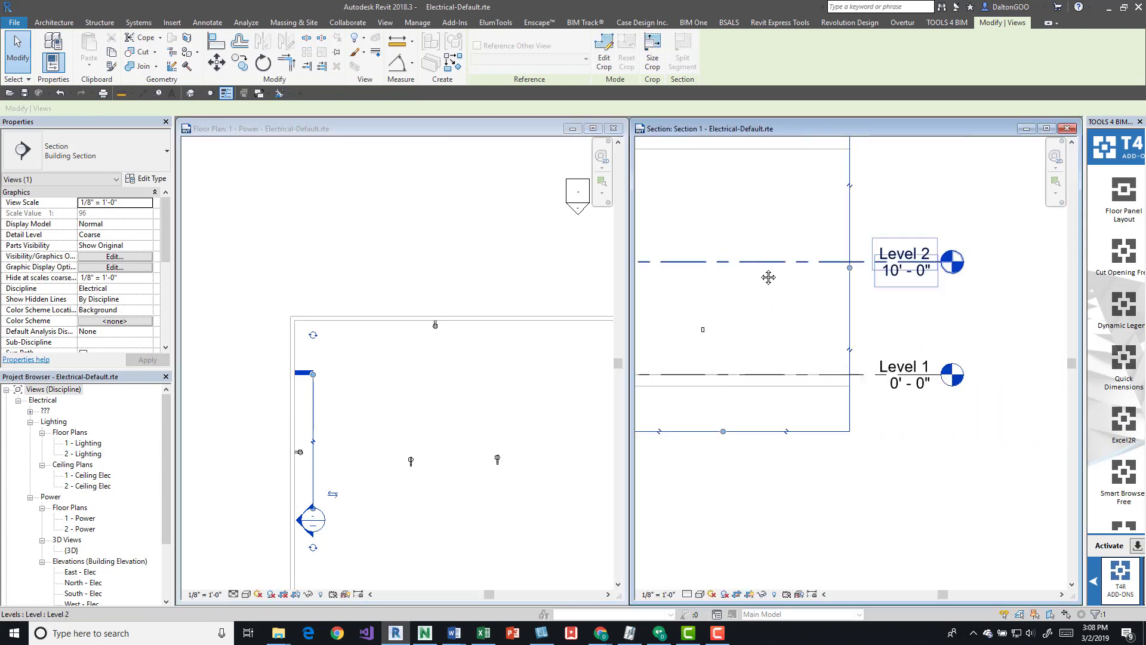
scroll(783, 350, up, 2)
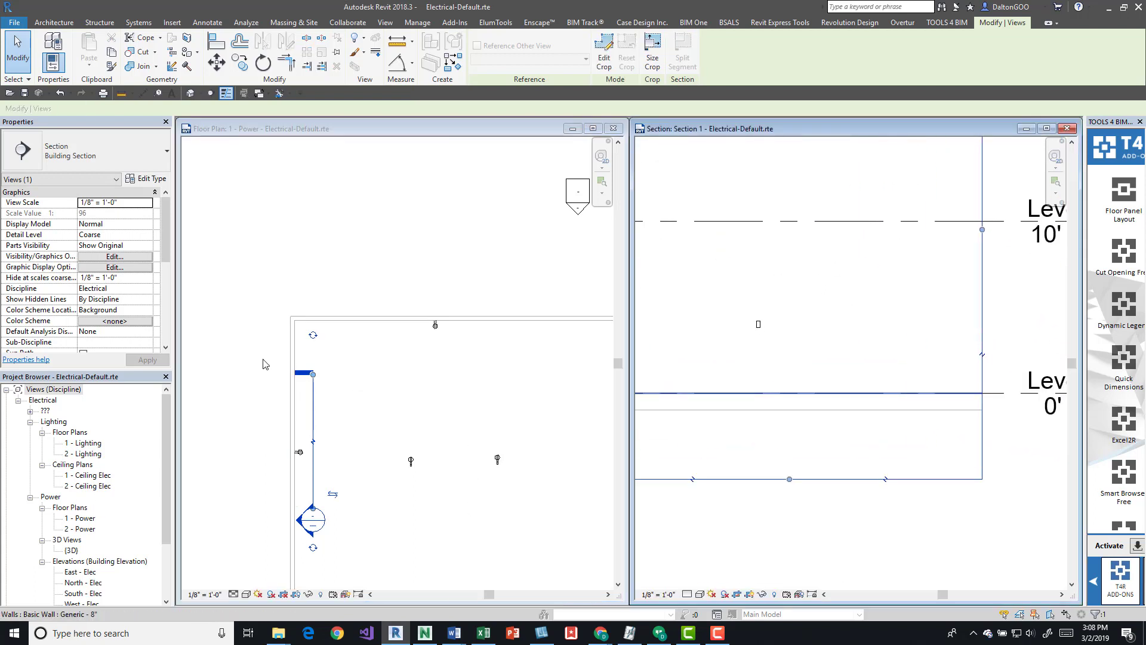
click(313, 412)
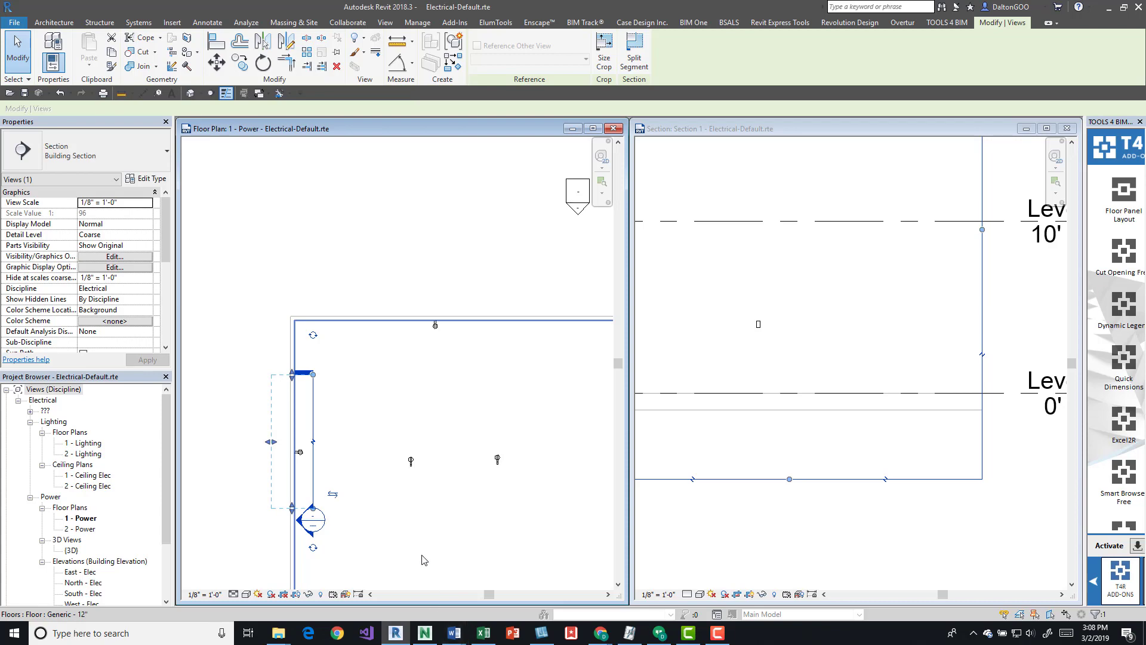
key(Escape)
middle_drag(481, 343, 433, 315)
click(819, 263)
middle_drag(818, 263, 793, 374)
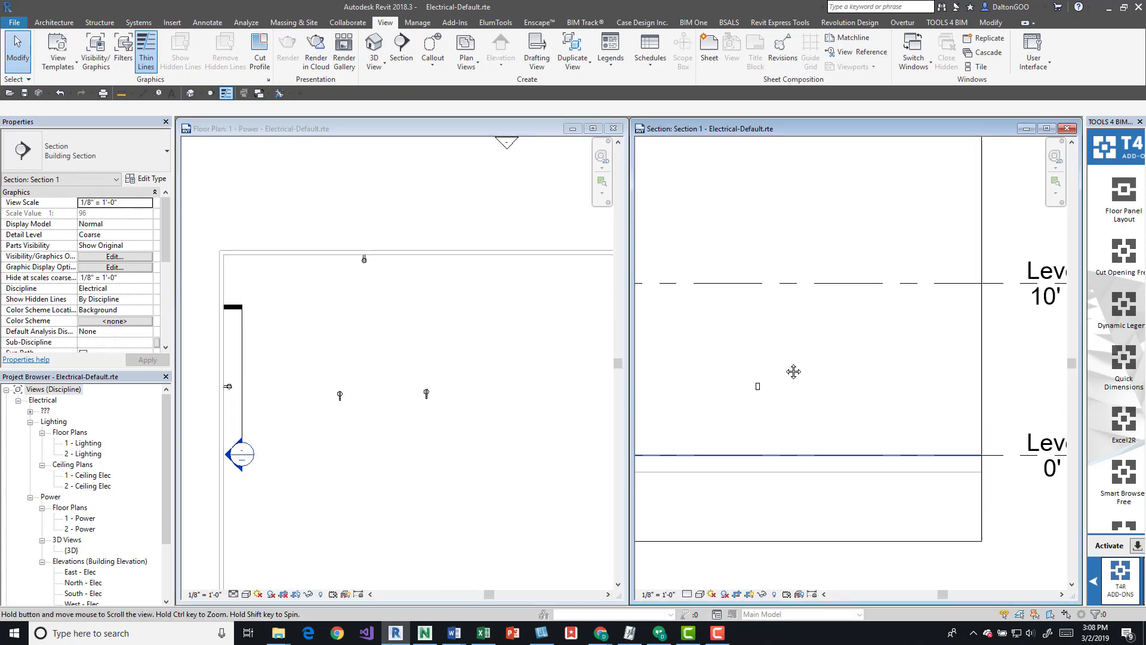
click(394, 349)
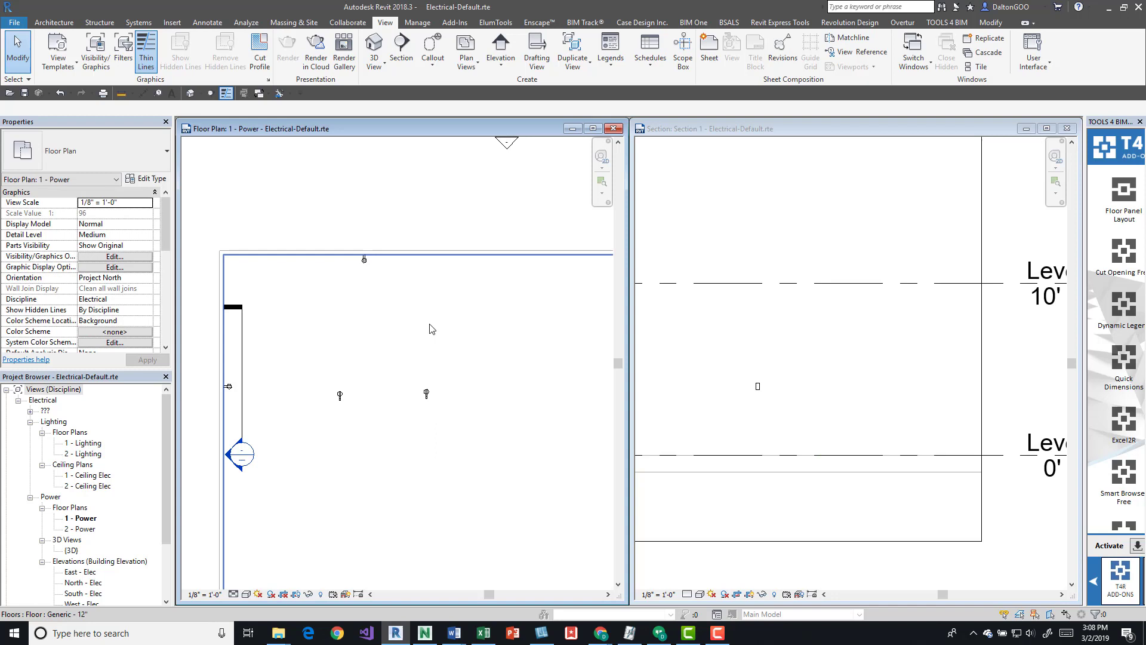
Isolate the left wall's receptacle from the 1 - Power plan in the 3D view with a selection box
middle_drag(410, 352, 417, 366)
drag(188, 368, 285, 436)
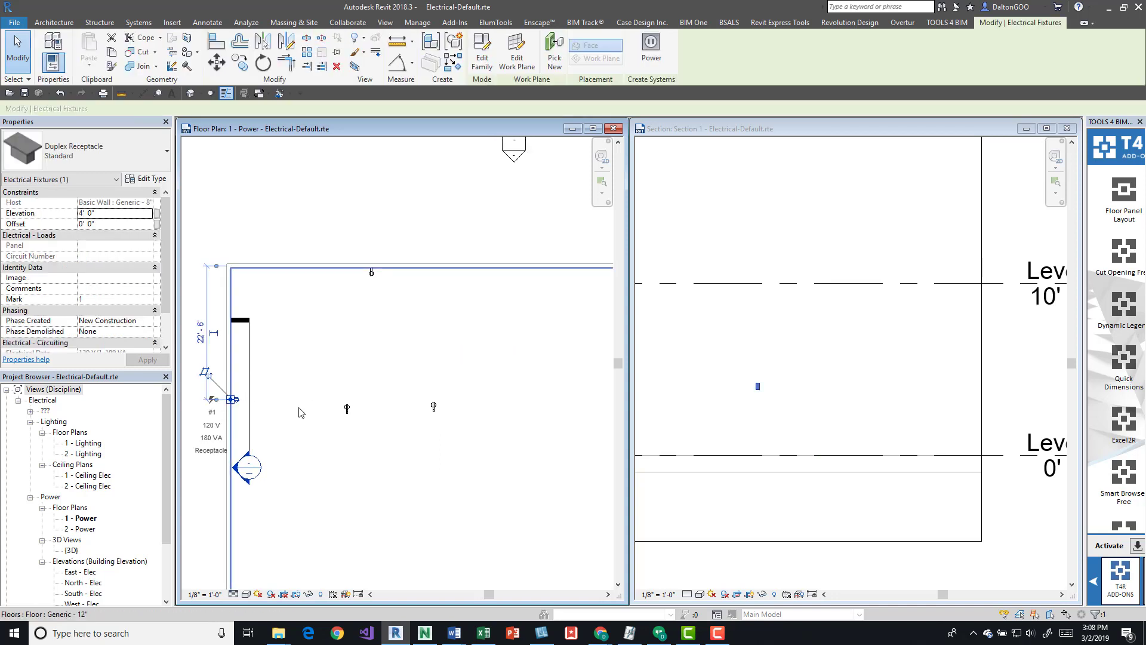
middle_drag(299, 412, 385, 414)
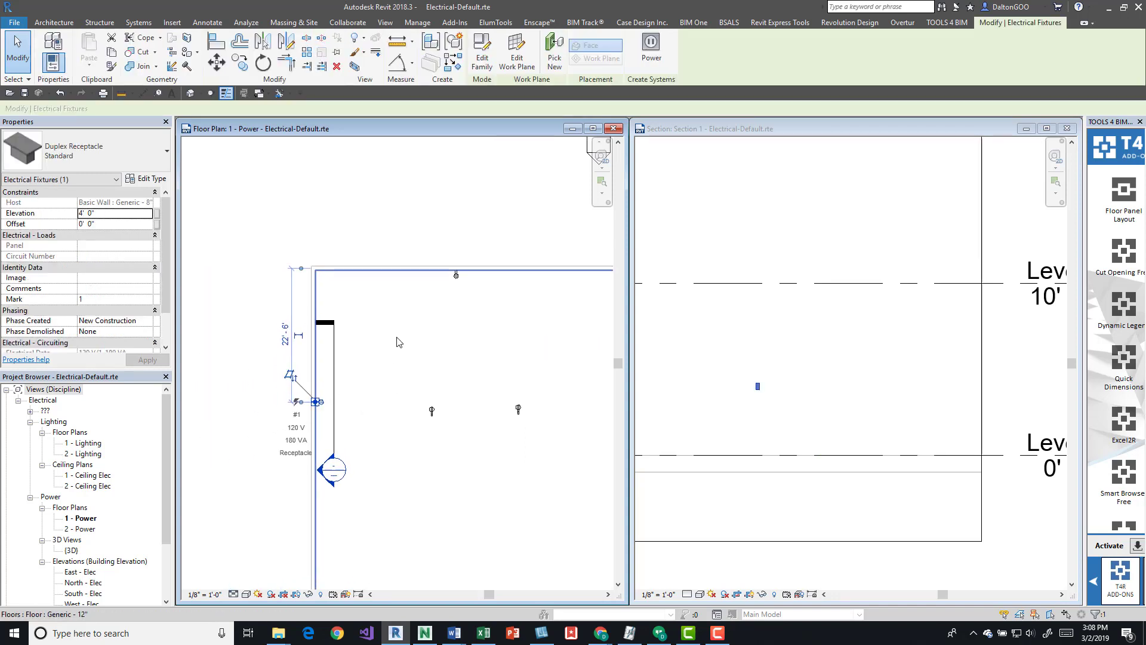
click(353, 66)
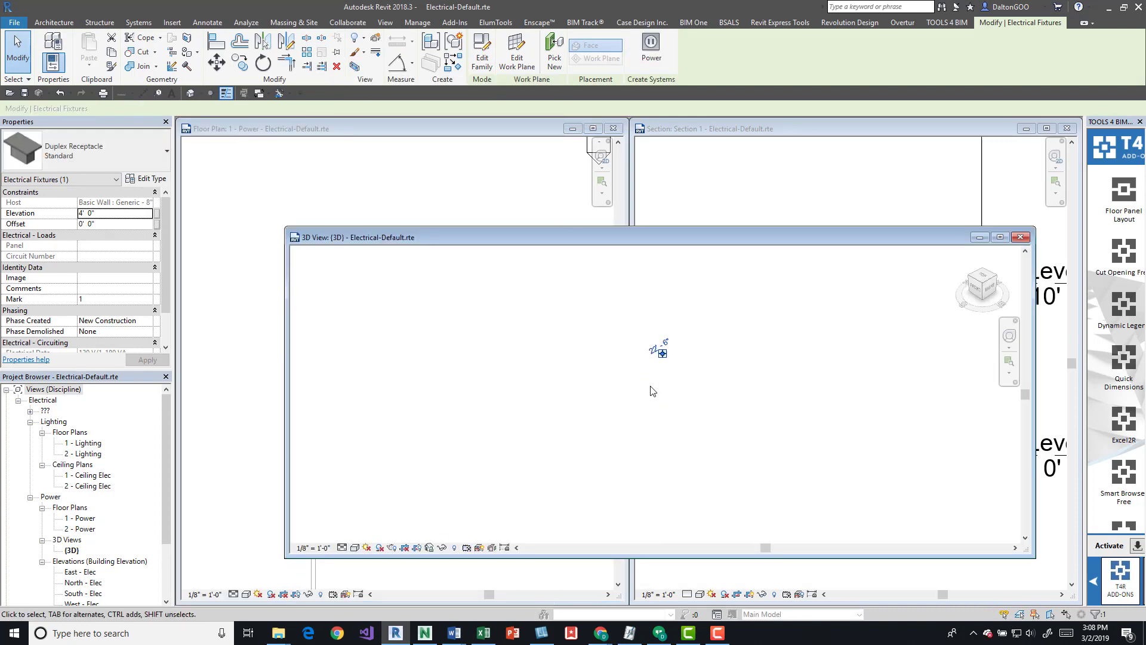
scroll(655, 384, down, 2)
scroll(681, 438, up, 2)
scroll(627, 409, up, 3)
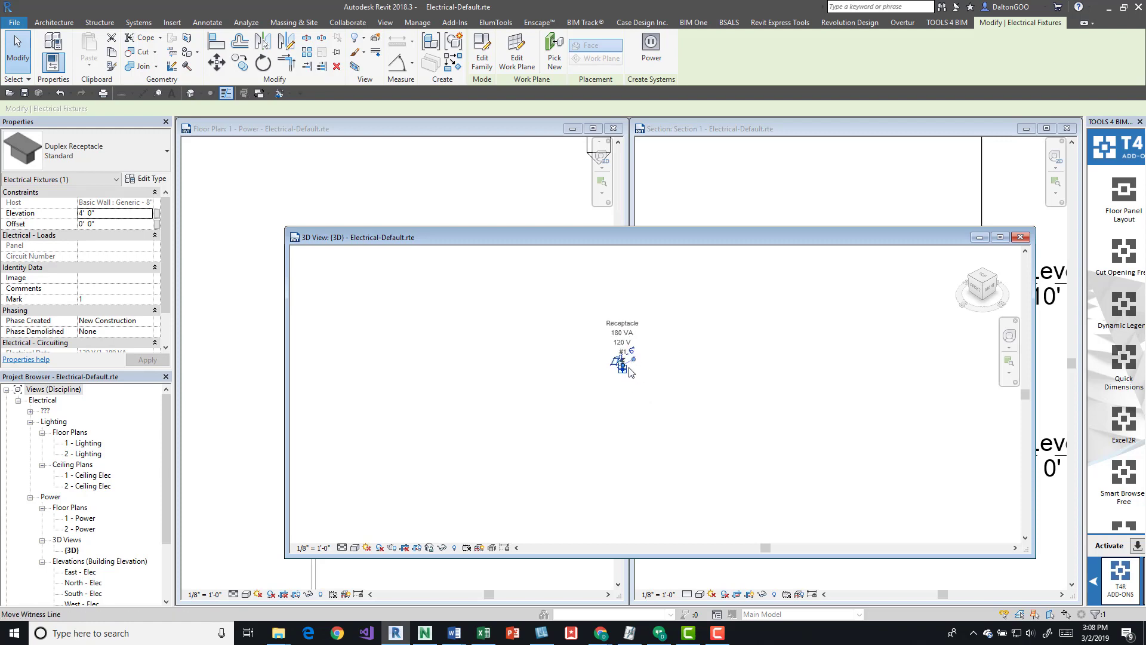
scroll(630, 373, down, 3)
key(Escape)
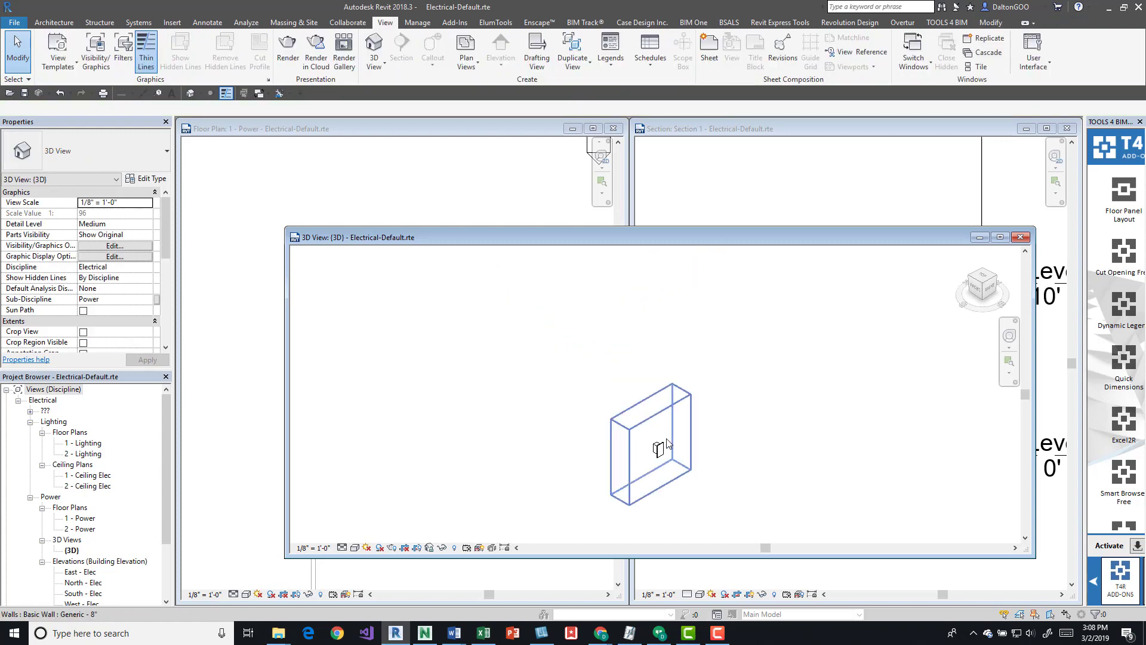
Inspect the isolated wall segment and its receptacle in the 3D view from another angle
scroll(669, 439, up, 2)
click(673, 361)
scroll(597, 323, down, 2)
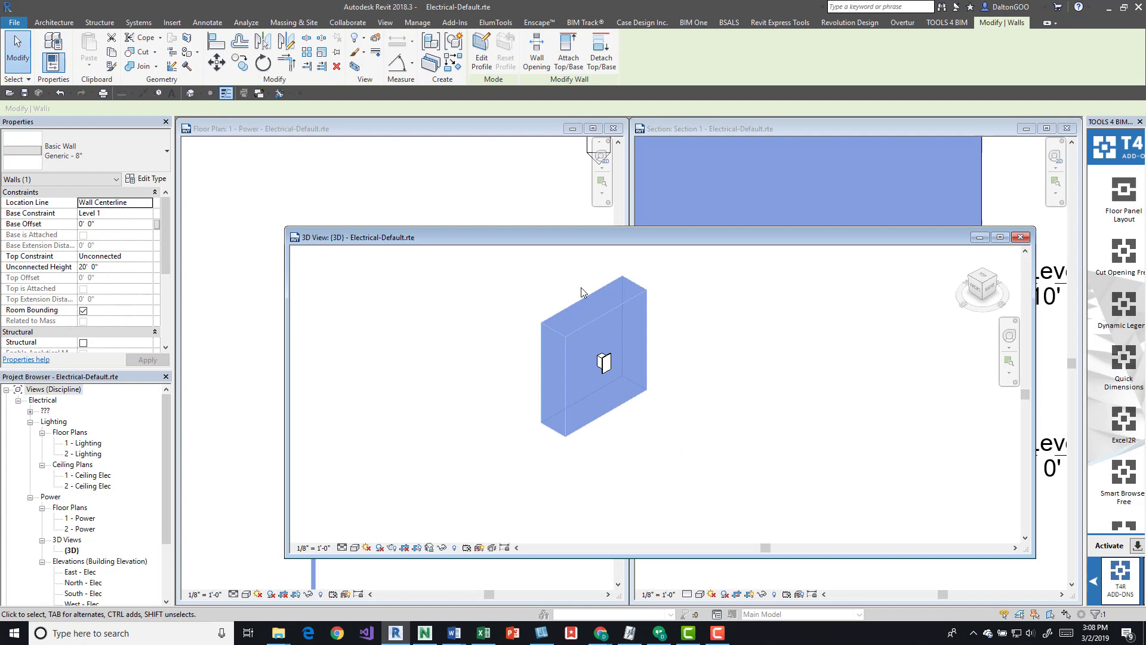
key(Escape)
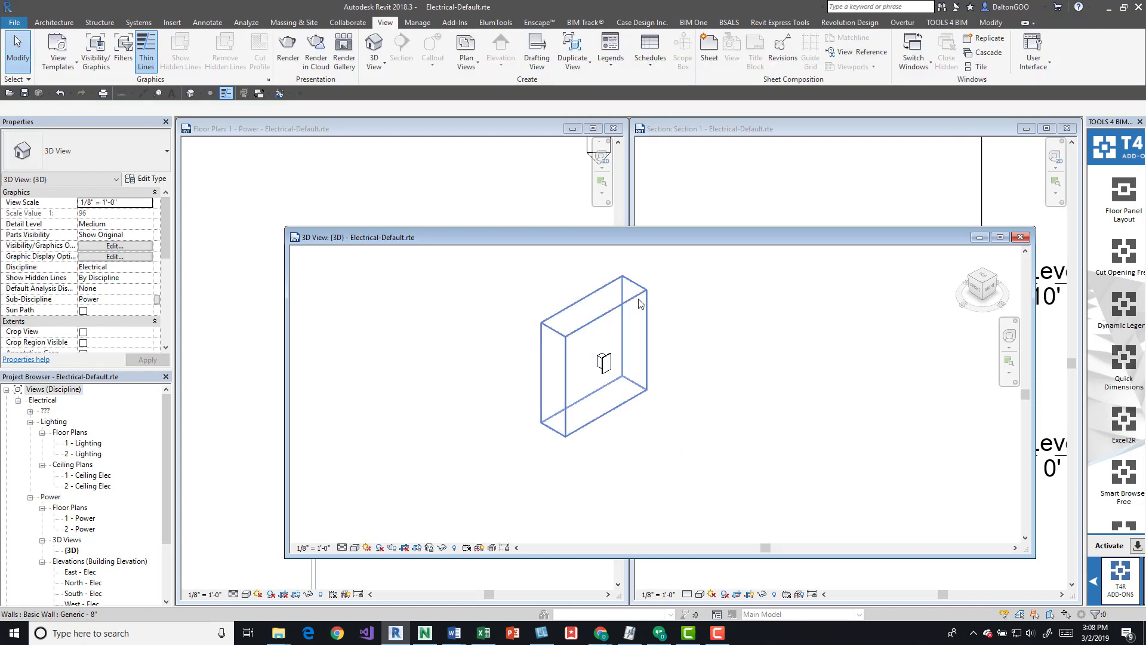
click(647, 303)
shift+middle_drag(661, 278, 552, 355)
click(669, 277)
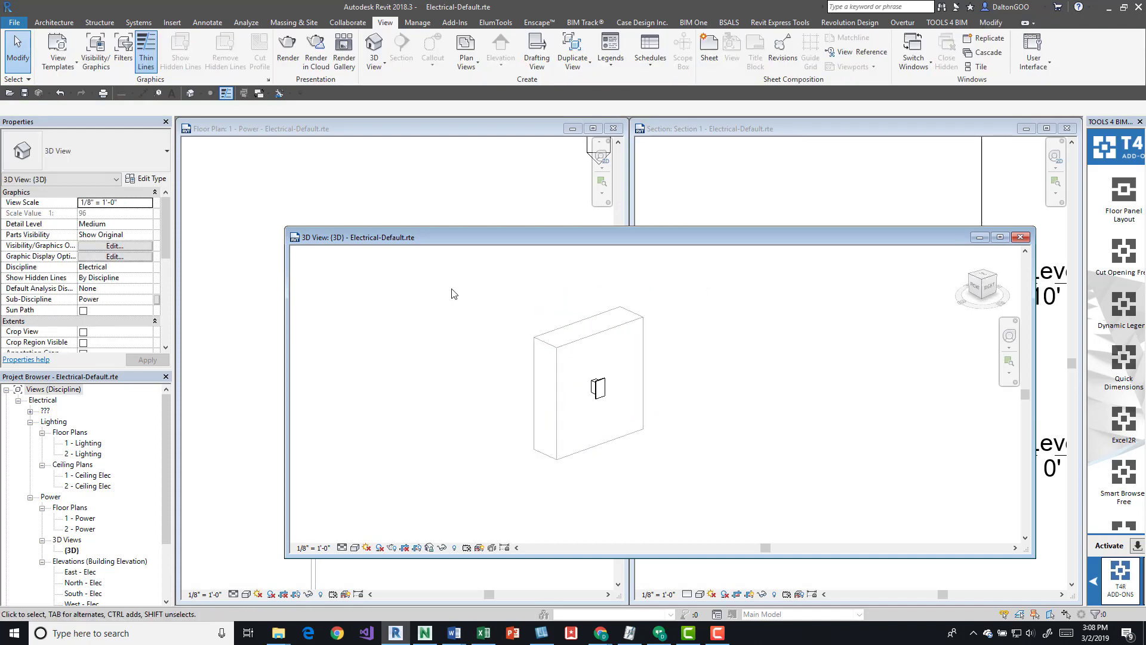
Switch the 3D view's section box off and on again to reset it, and fit the whole building in view
scroll(119, 302, down, 4)
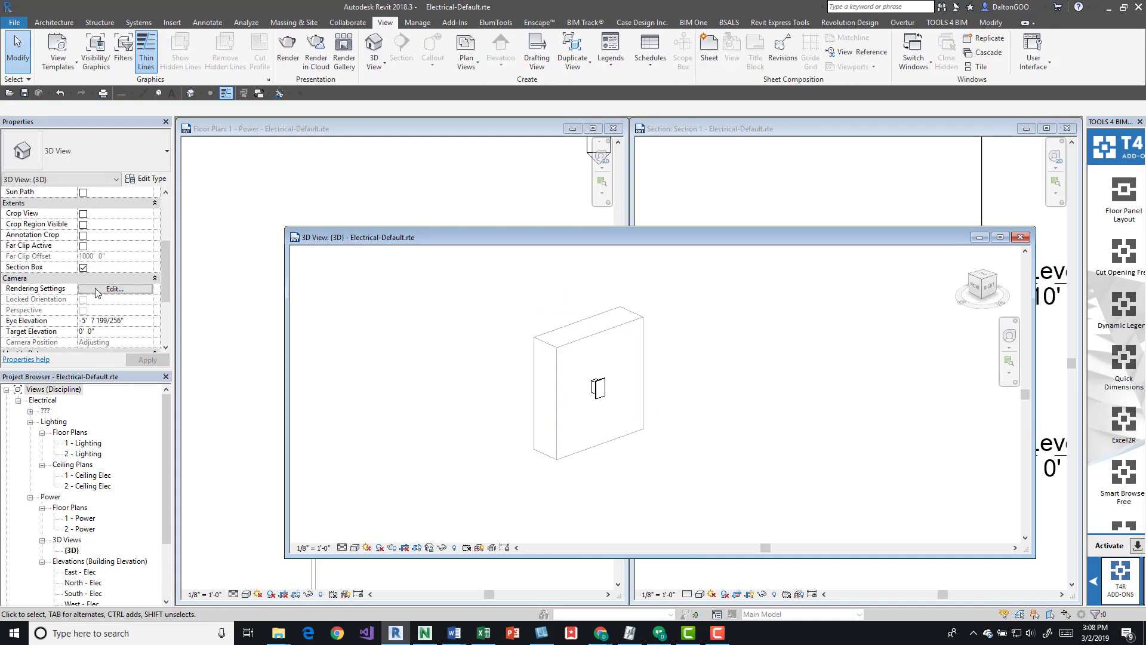
scroll(398, 328, up, 3)
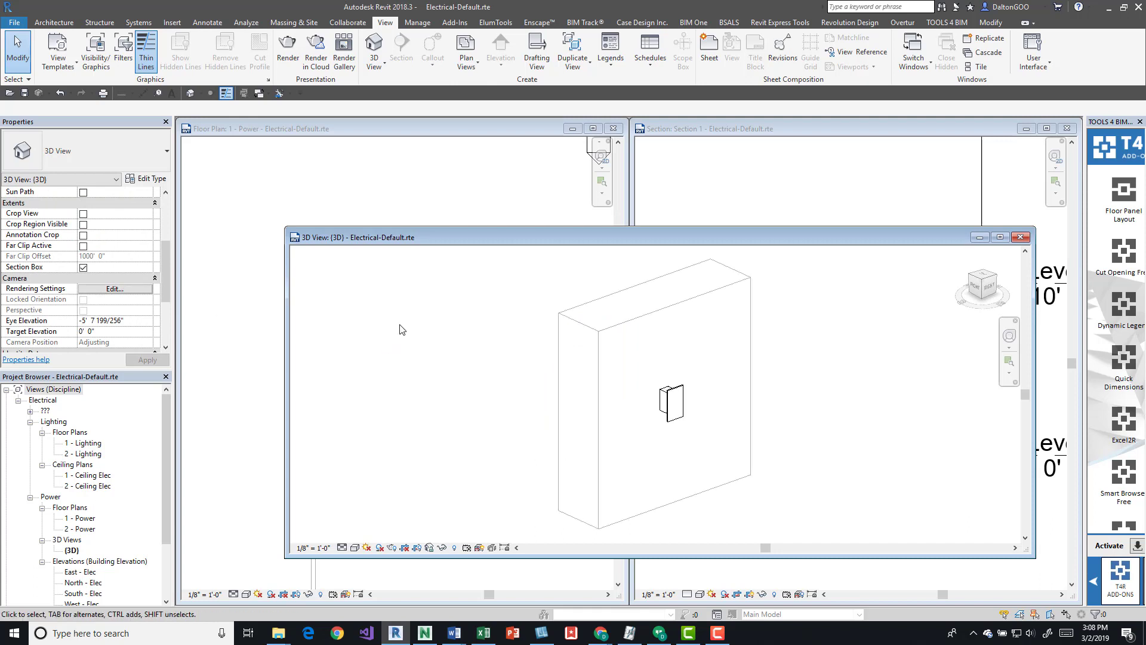
click(83, 268)
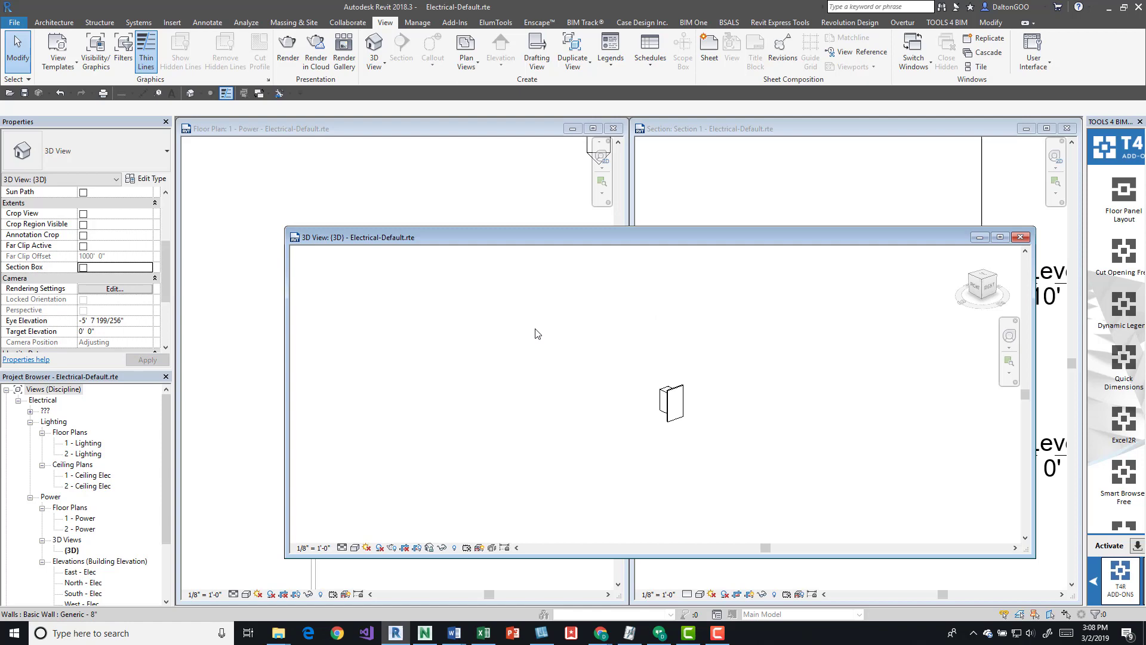
click(83, 267)
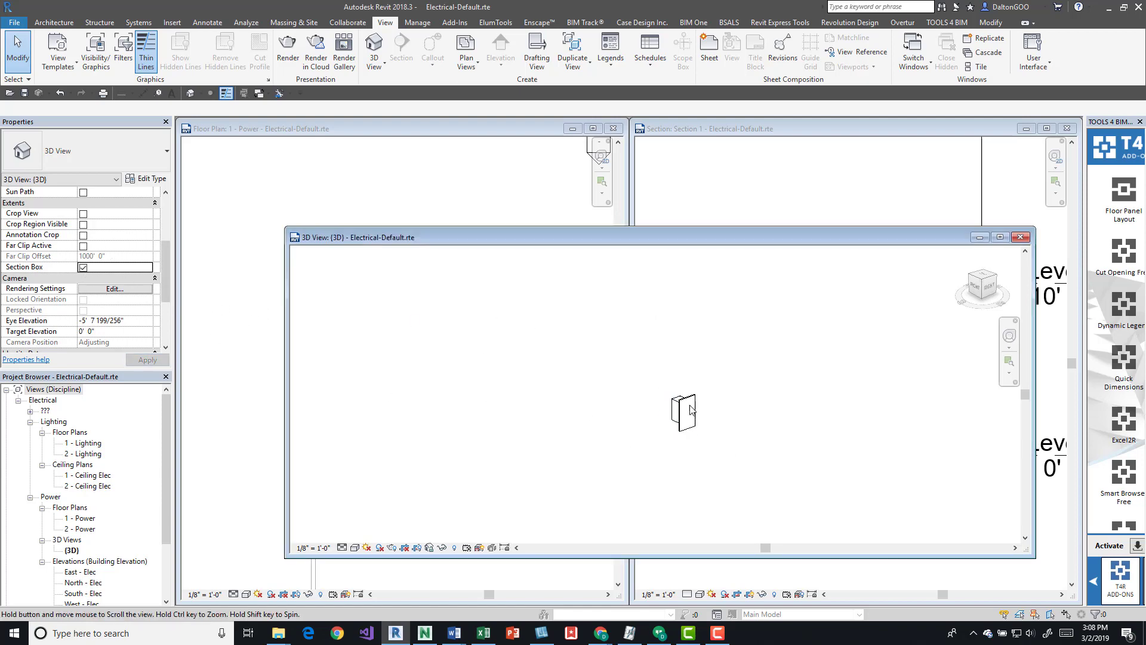
key(z)
key(f)
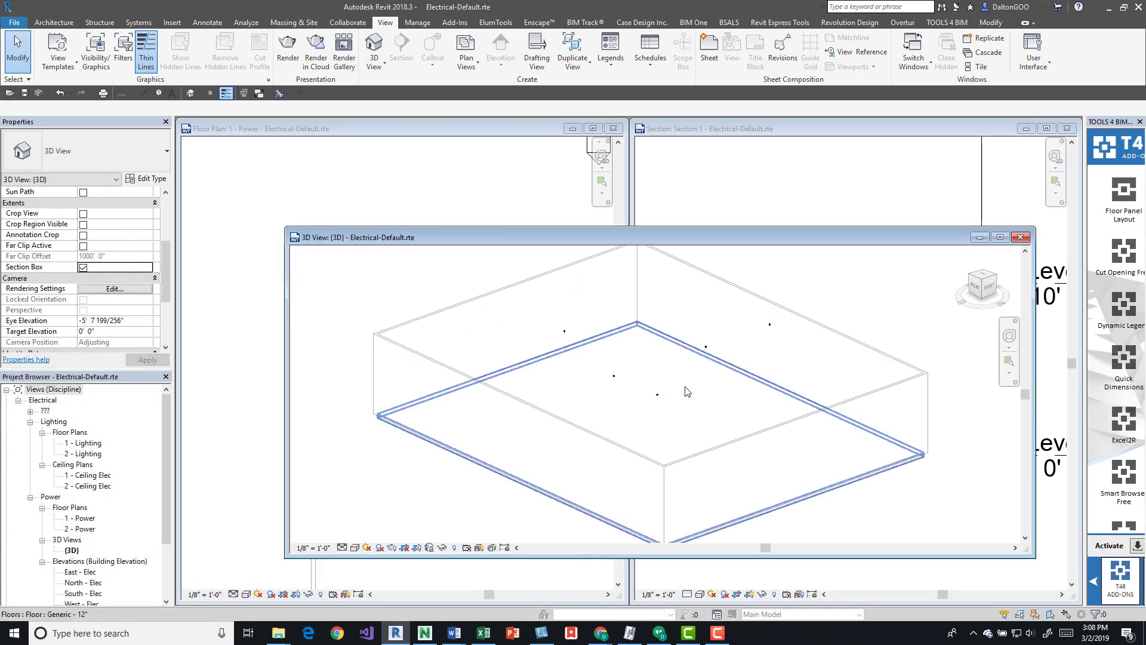
scroll(549, 341, up, 3)
click(574, 352)
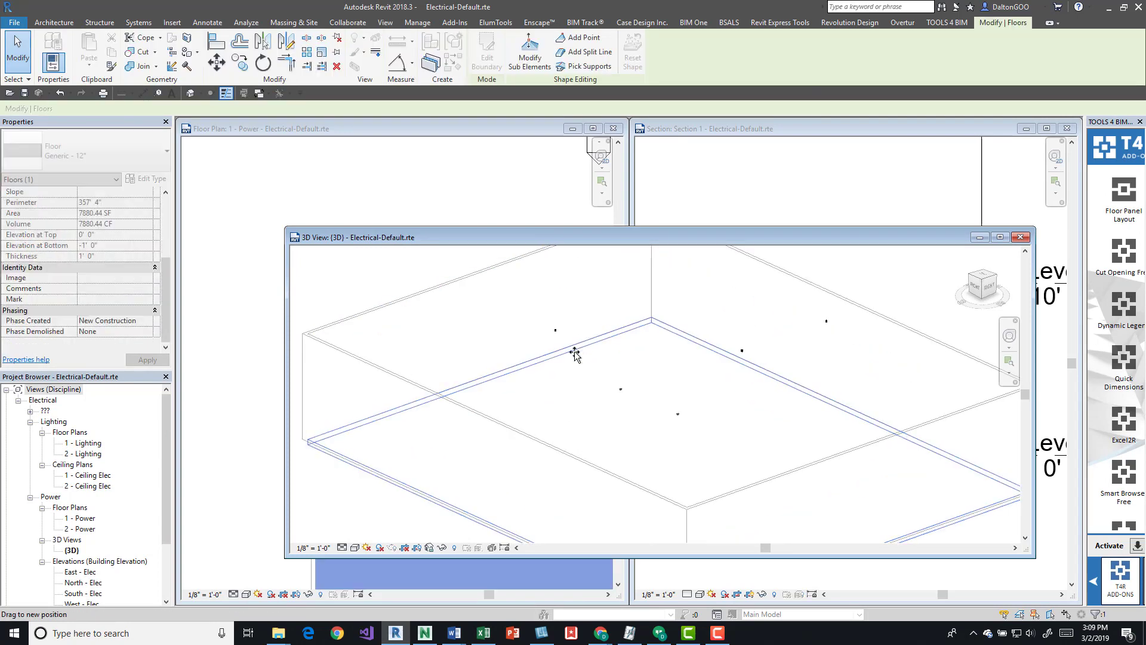
key(Escape)
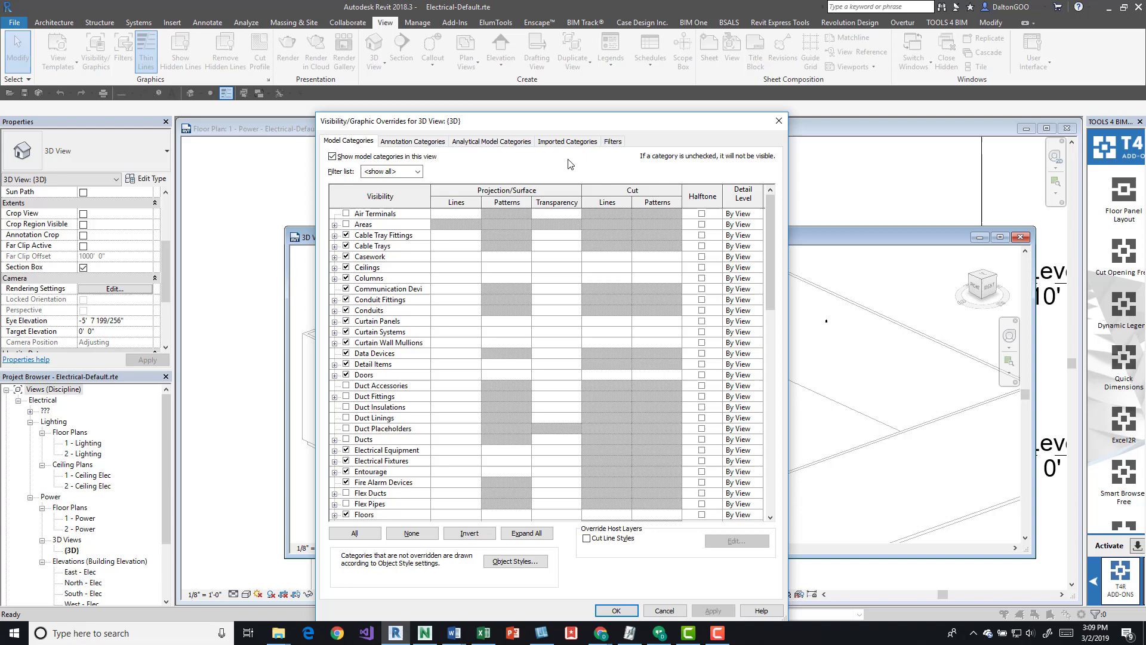
key(Escape)
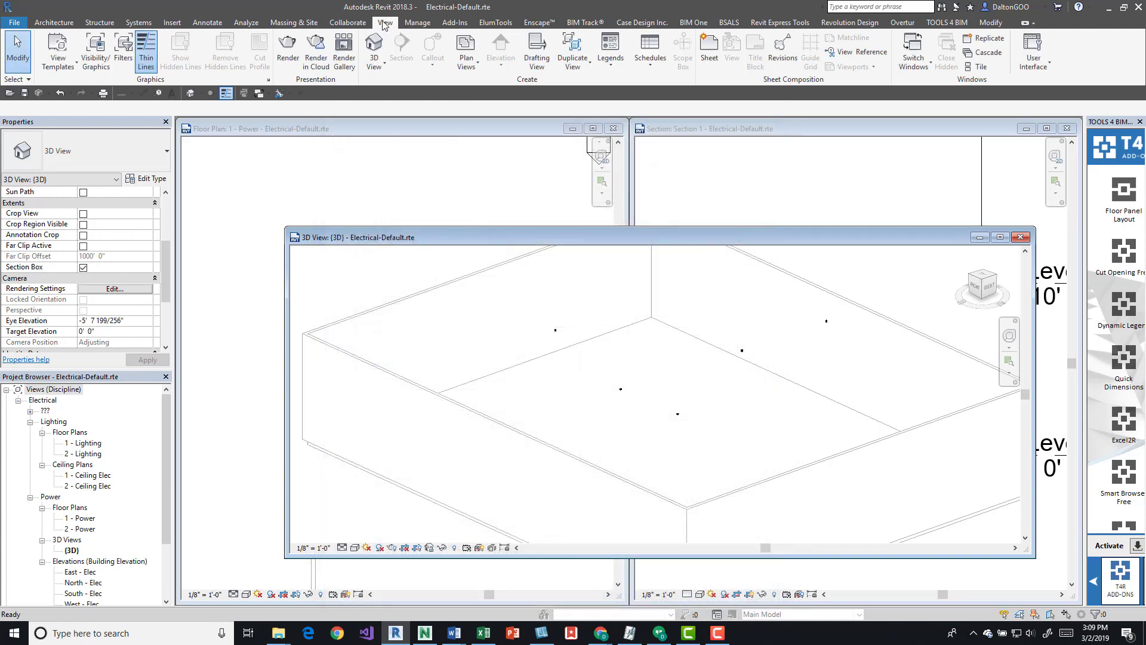
Turn on the Section Boxes annotation category in the 3D view's Visibility/Graphic Overrides and apply the change
click(96, 51)
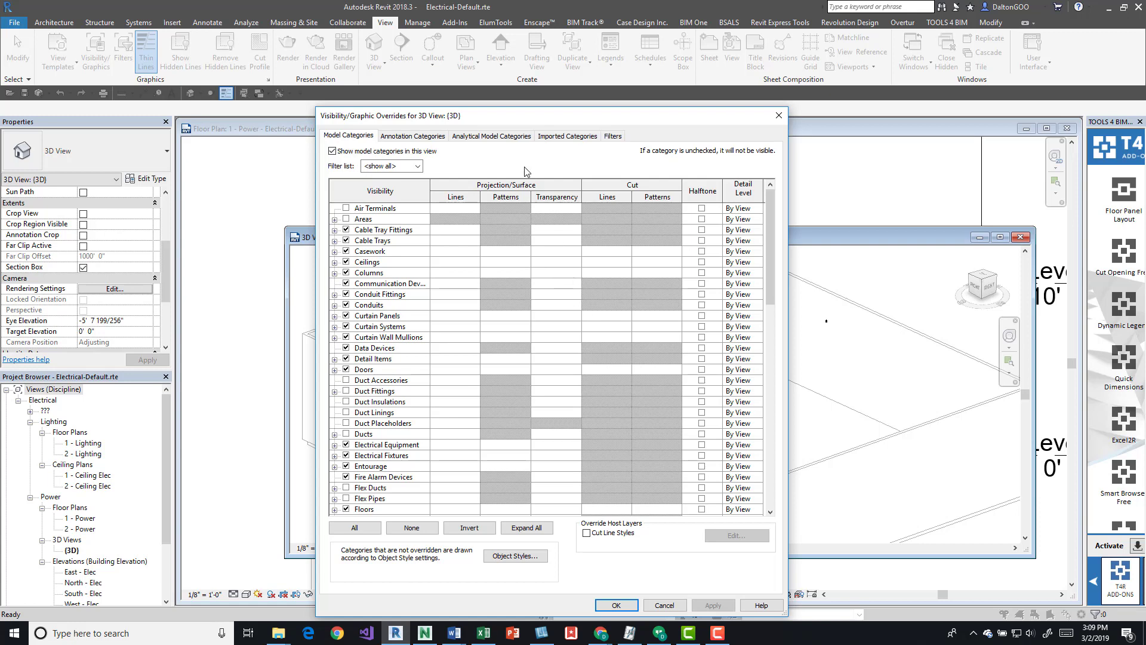
click(405, 136)
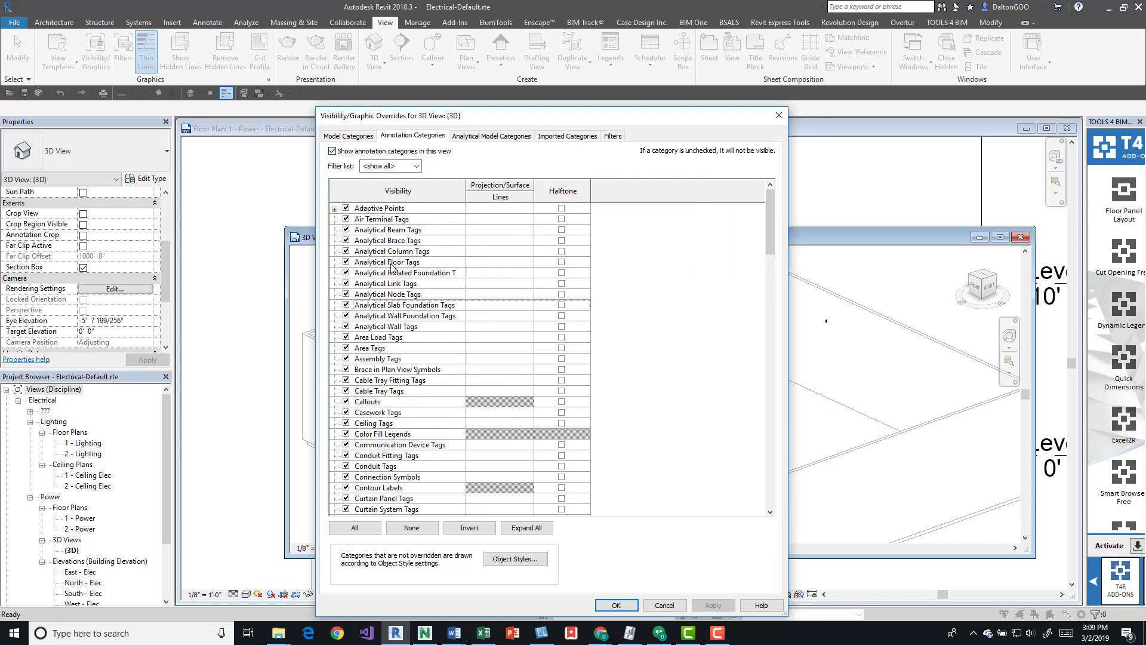
click(391, 264)
key(s)
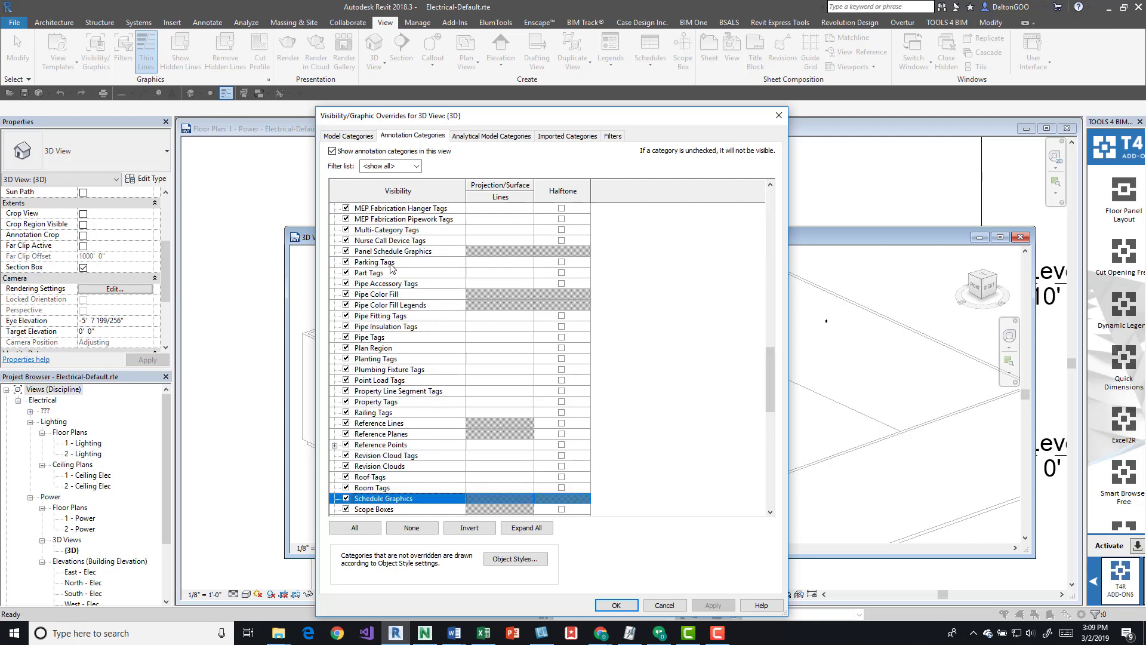
scroll(392, 266, down, 4)
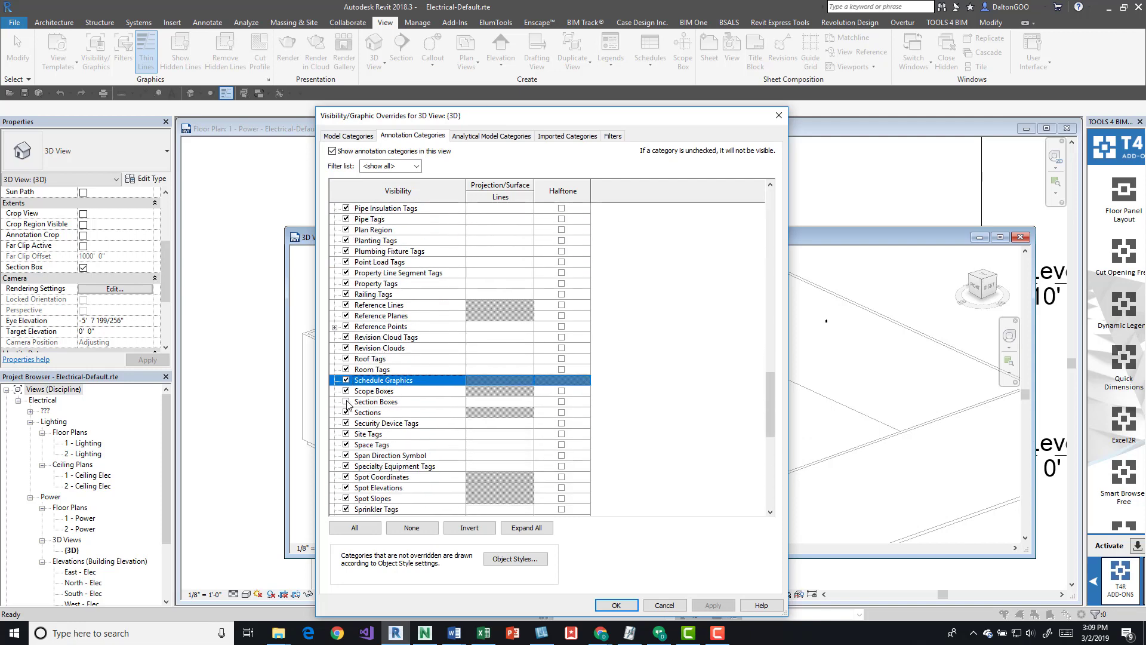
click(346, 402)
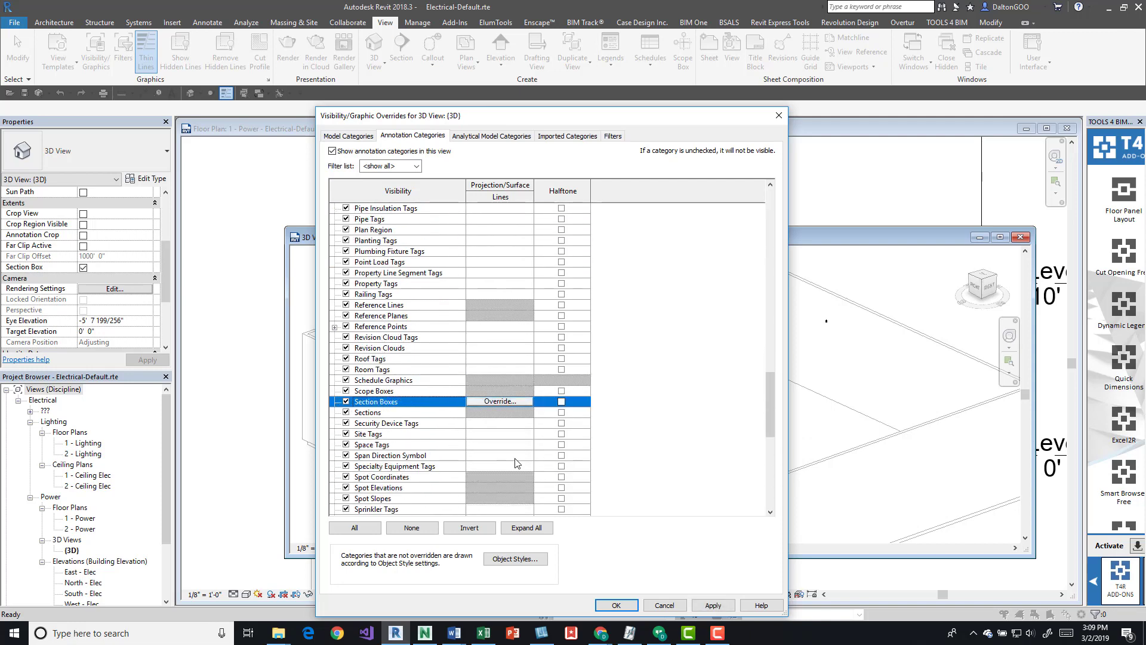
click(708, 606)
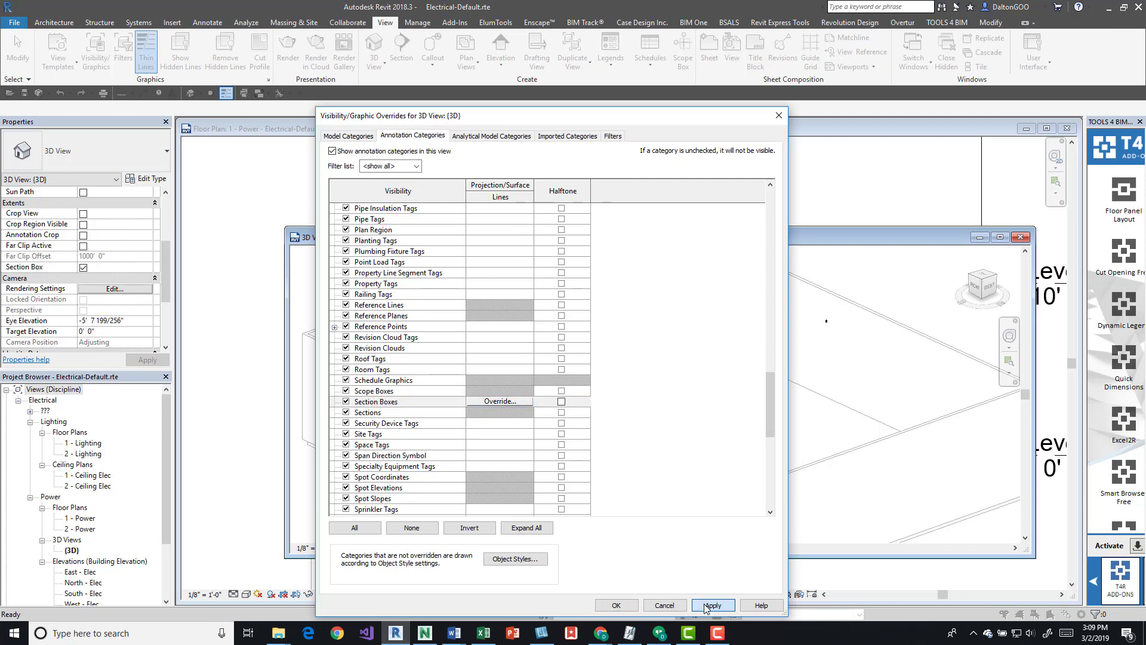
click(616, 605)
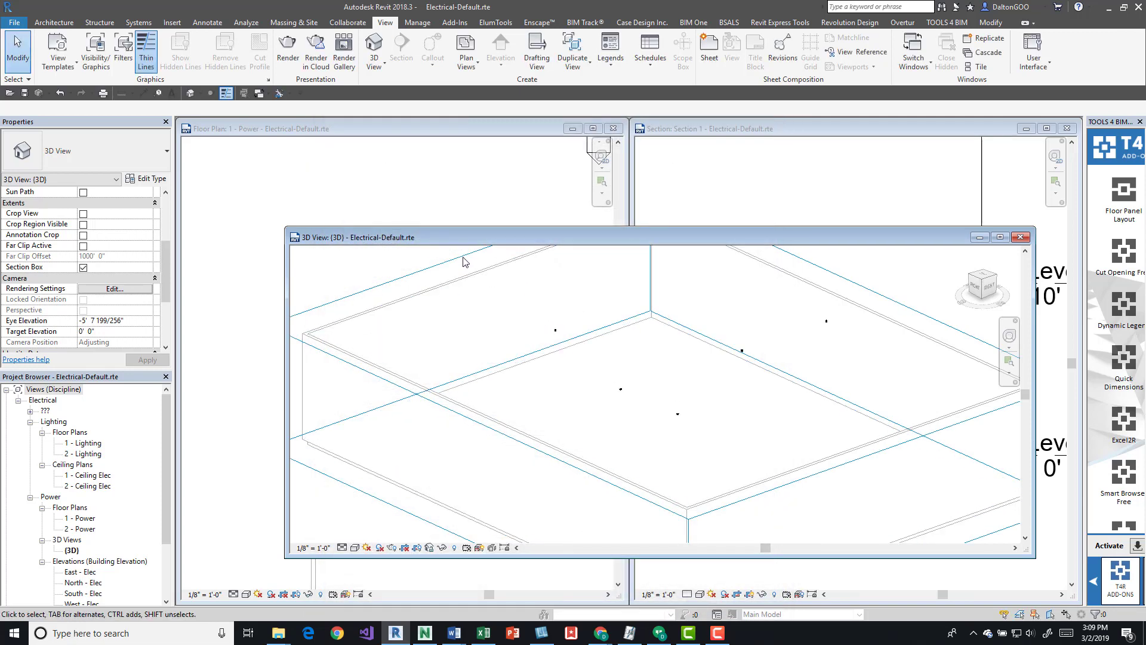
Create a selection box around the left wall's receptacle in the 3D view and deselect the receptacle
scroll(486, 366, up, 2)
drag(473, 287, 594, 463)
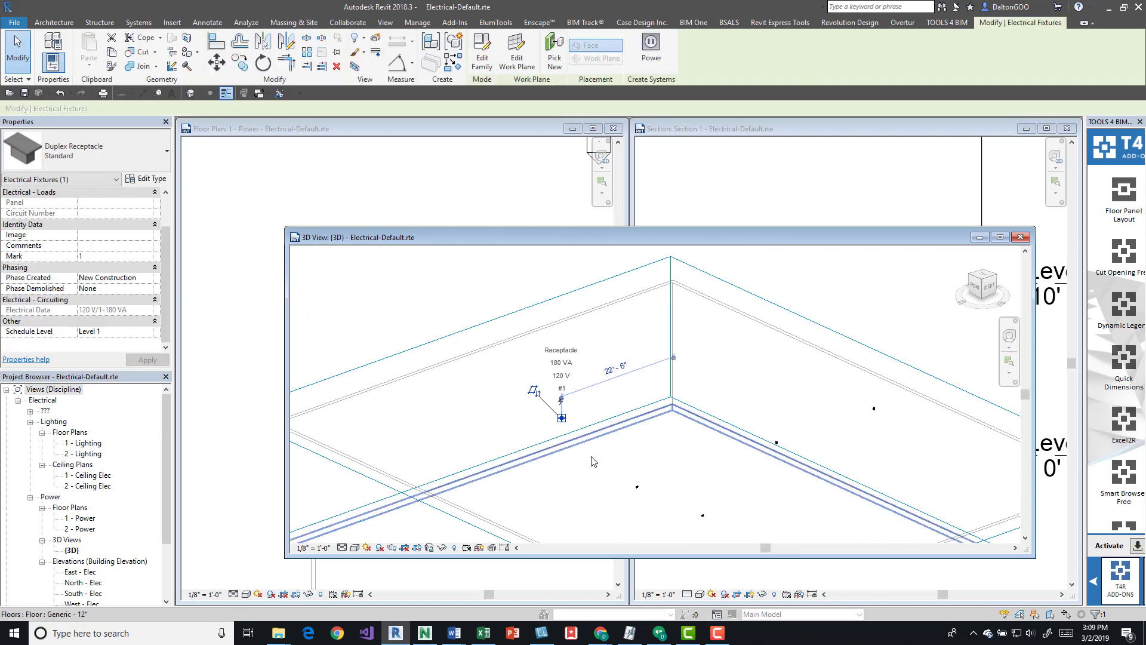
click(354, 65)
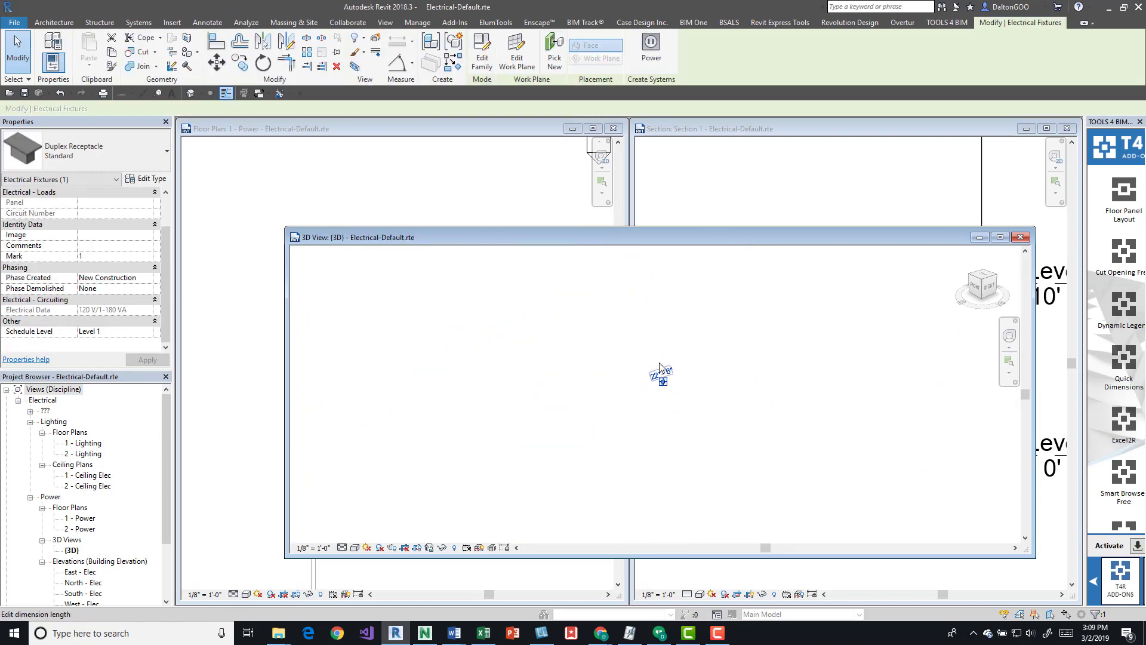
click(675, 392)
scroll(672, 390, down, 3)
scroll(662, 388, up, 4)
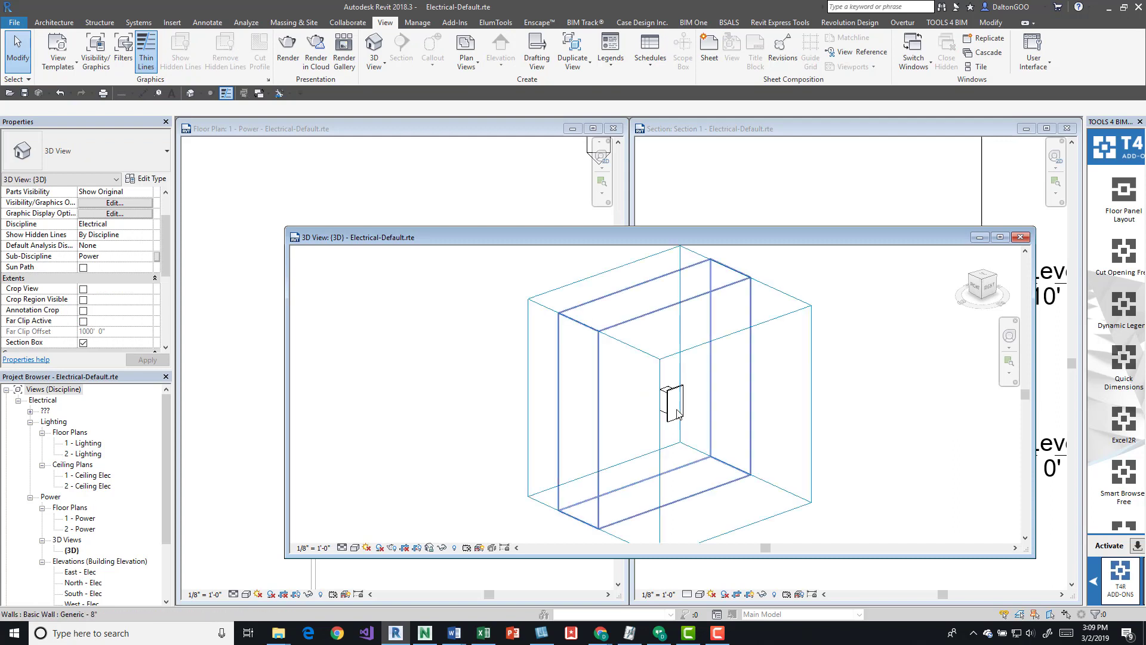
scroll(656, 386, down, 4)
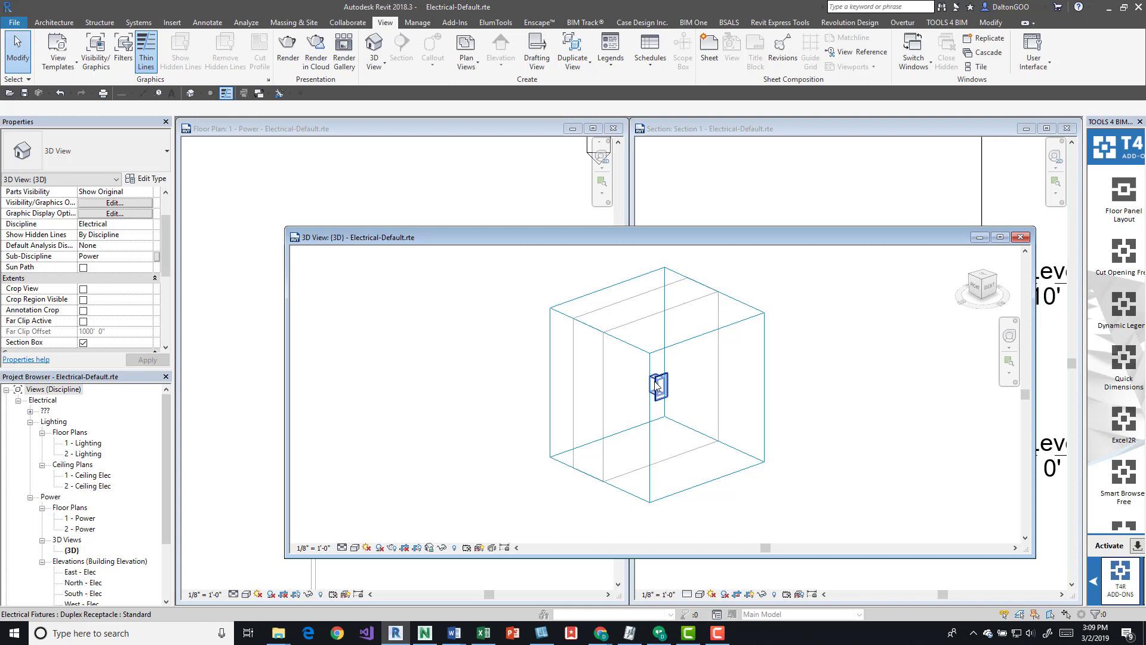
Examine the receptacle and wall segment inside the section box from behind and from the front
click(1009, 372)
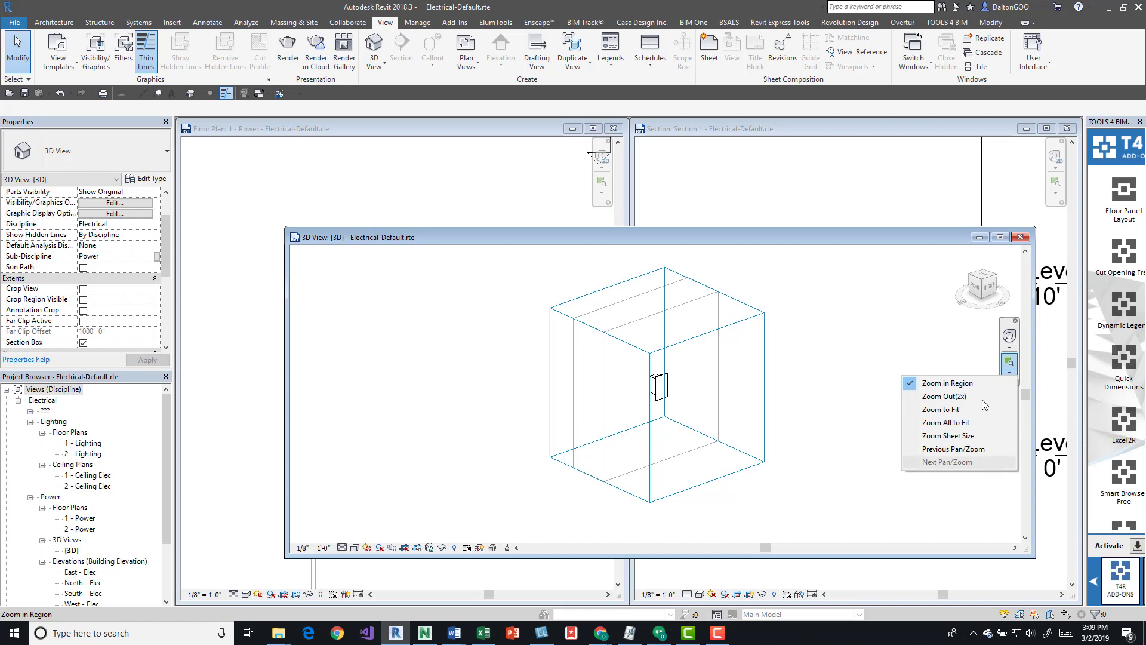
click(842, 310)
shift+middle_drag(729, 344, 588, 382)
scroll(588, 382, up, 3)
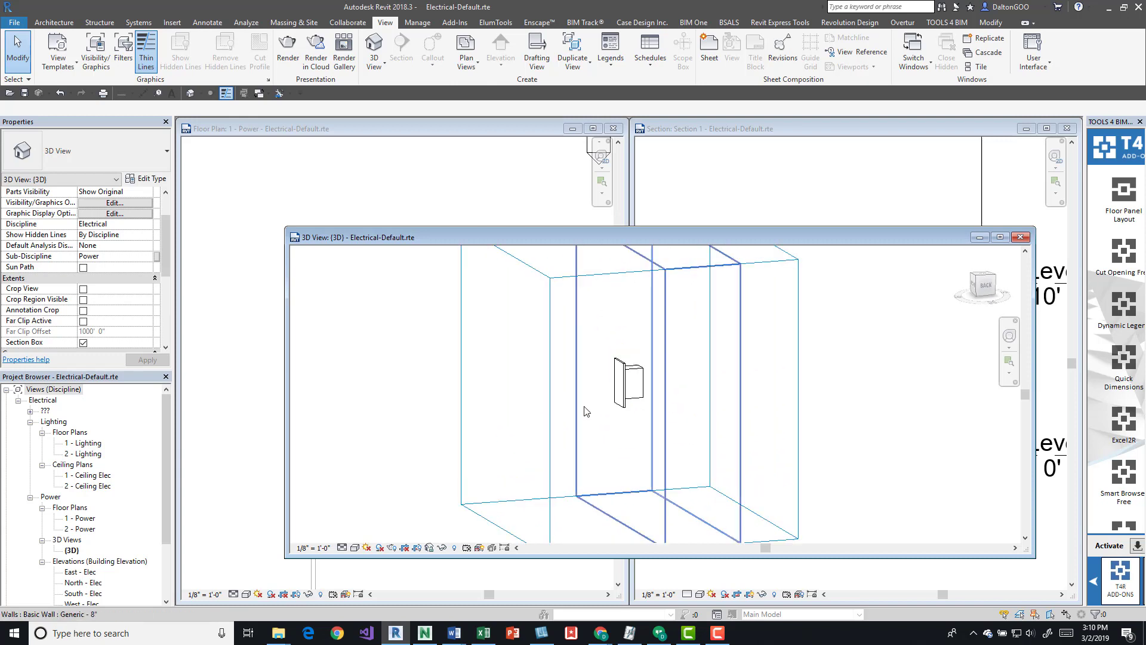
scroll(573, 428, down, 4)
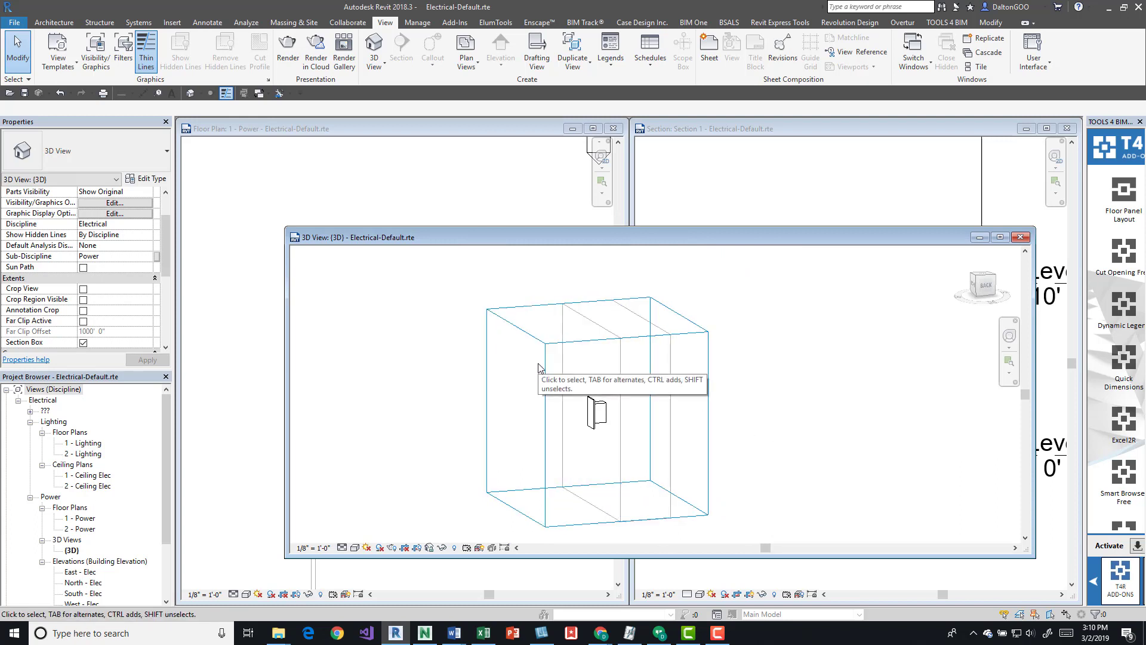
shift+middle_drag(460, 338, 635, 266)
Move the 3D view window off the floor plan and make the 1 - Power plan the active view
drag(640, 236, 661, 324)
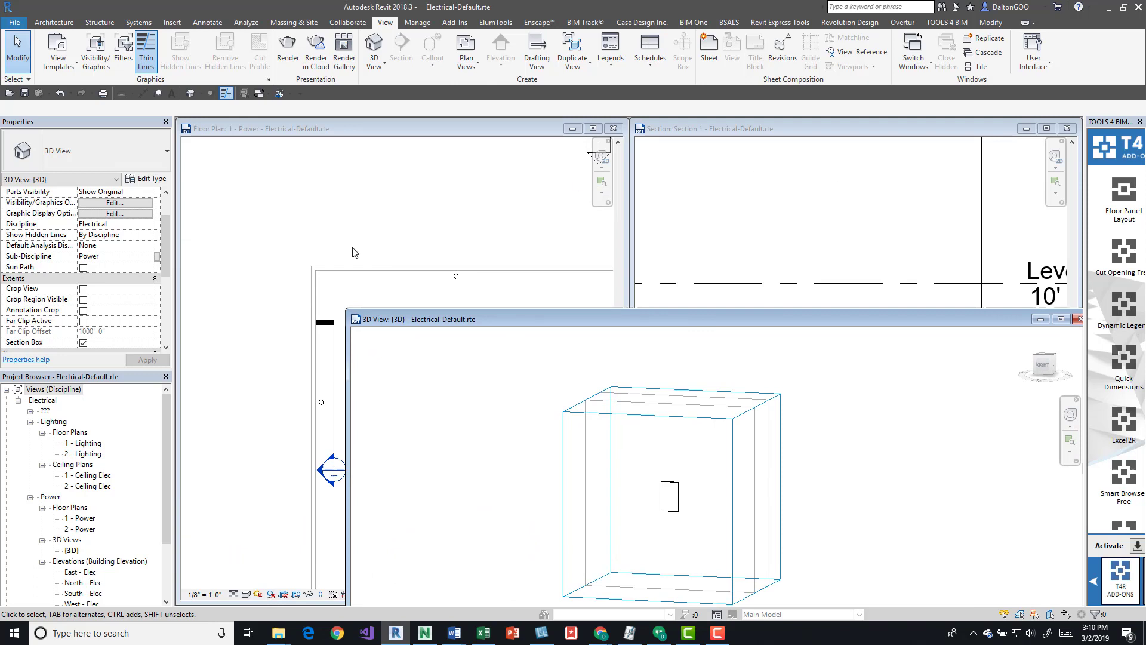
click(562, 295)
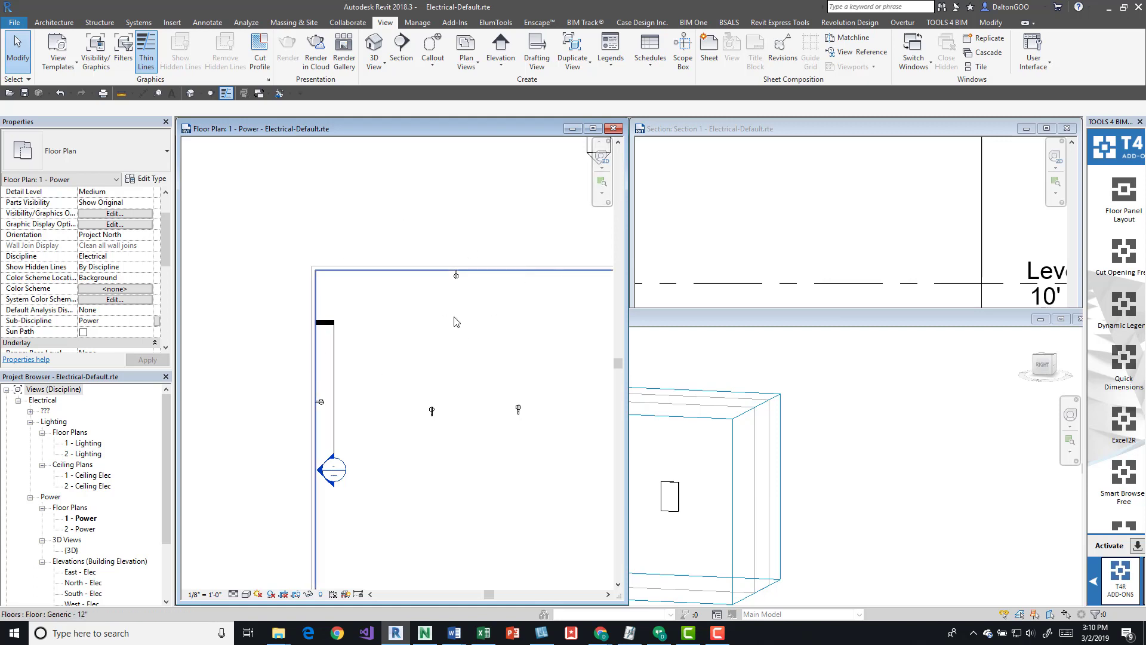
Switch the 1 - Power plan's detail level to Fine and on to Coarse to compare how the floor receptacle displays
scroll(420, 428, up, 2)
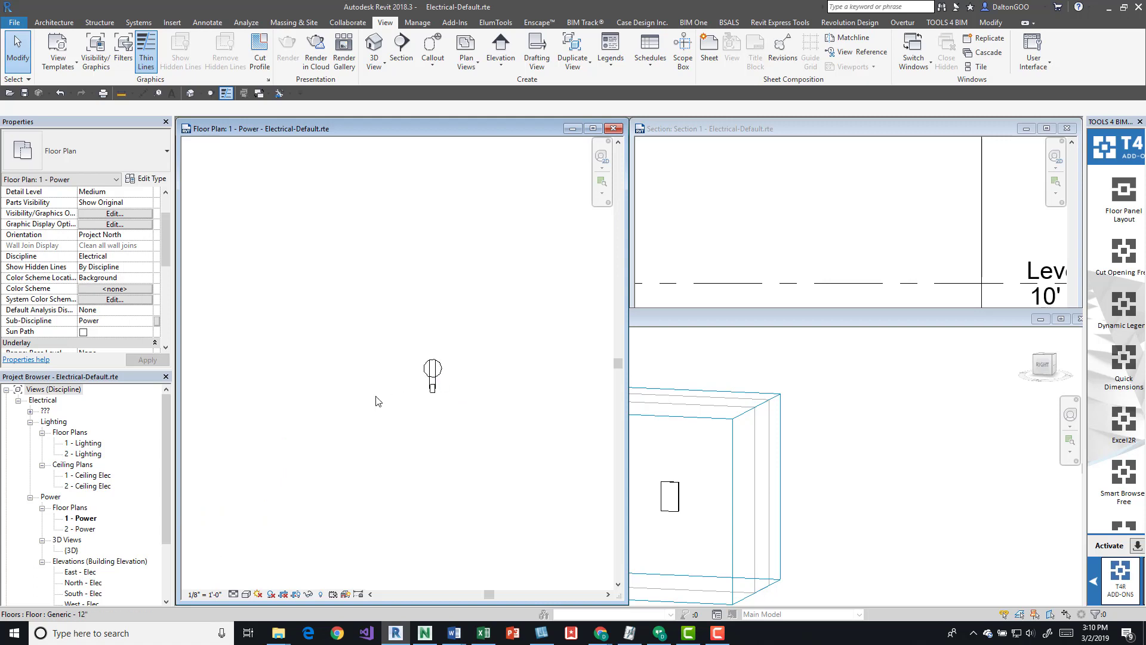
scroll(432, 388, up, 3)
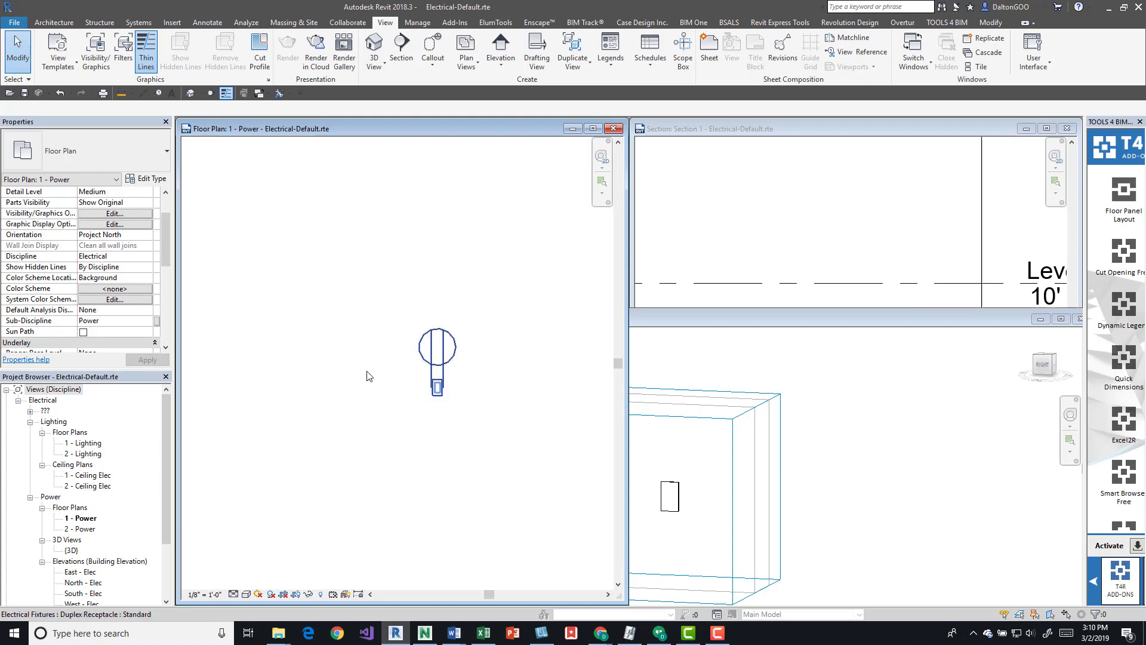
click(233, 595)
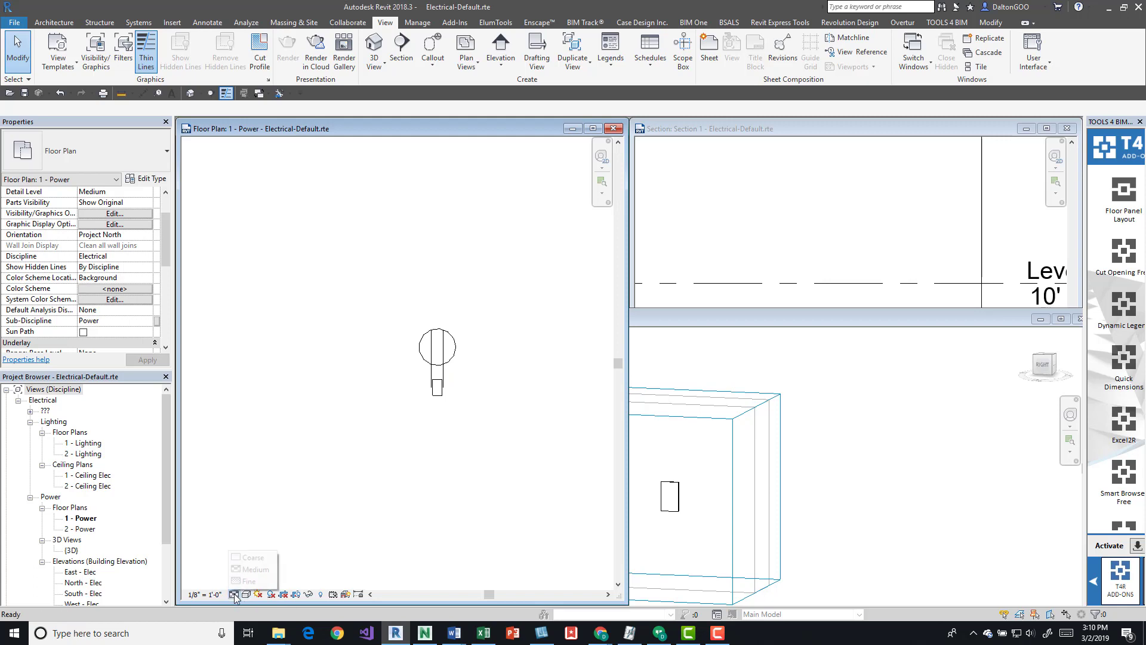
click(249, 582)
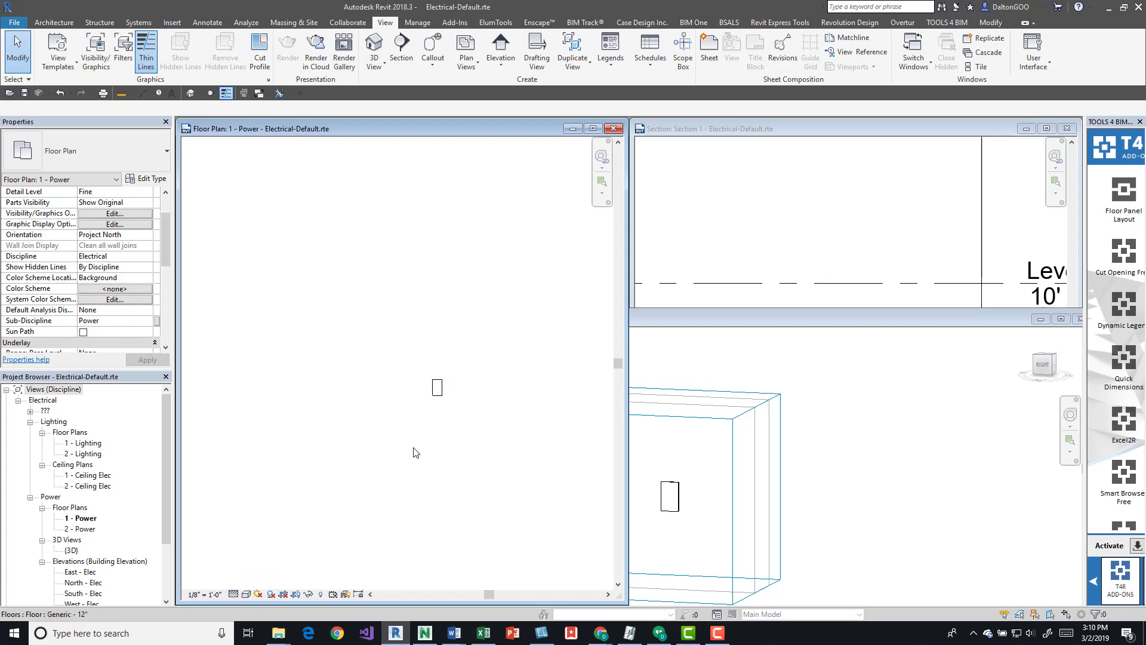
click(233, 594)
click(248, 559)
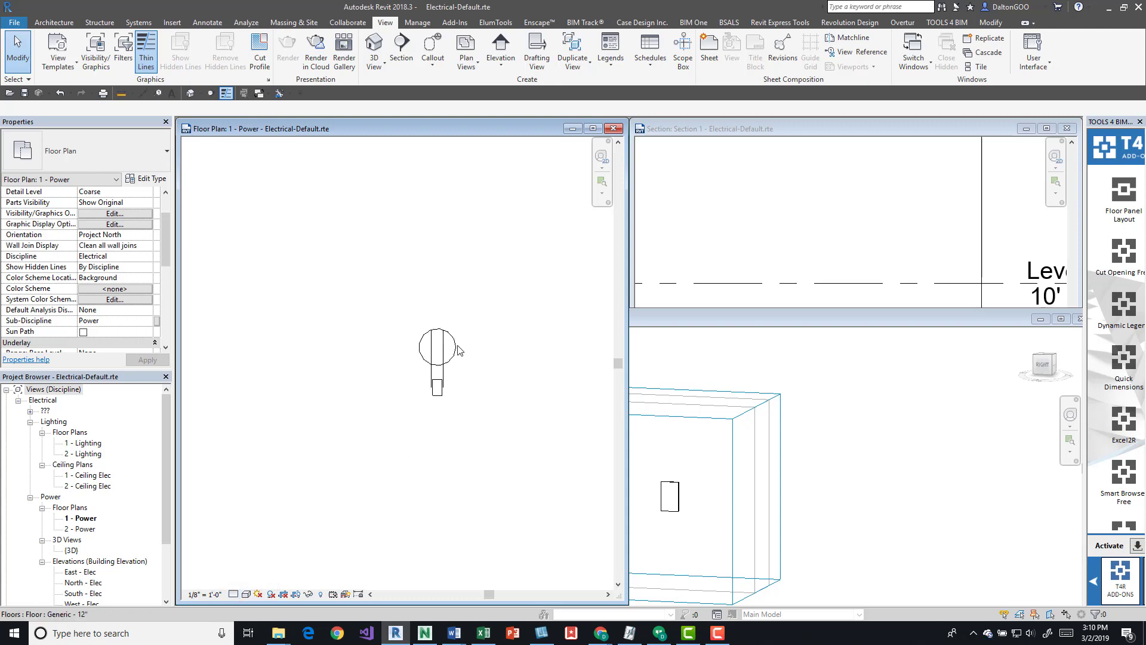
Examine the floor receptacle's symbol and box in the coarse plan, and return to an overview of the placed receptacles
scroll(466, 376, down, 1)
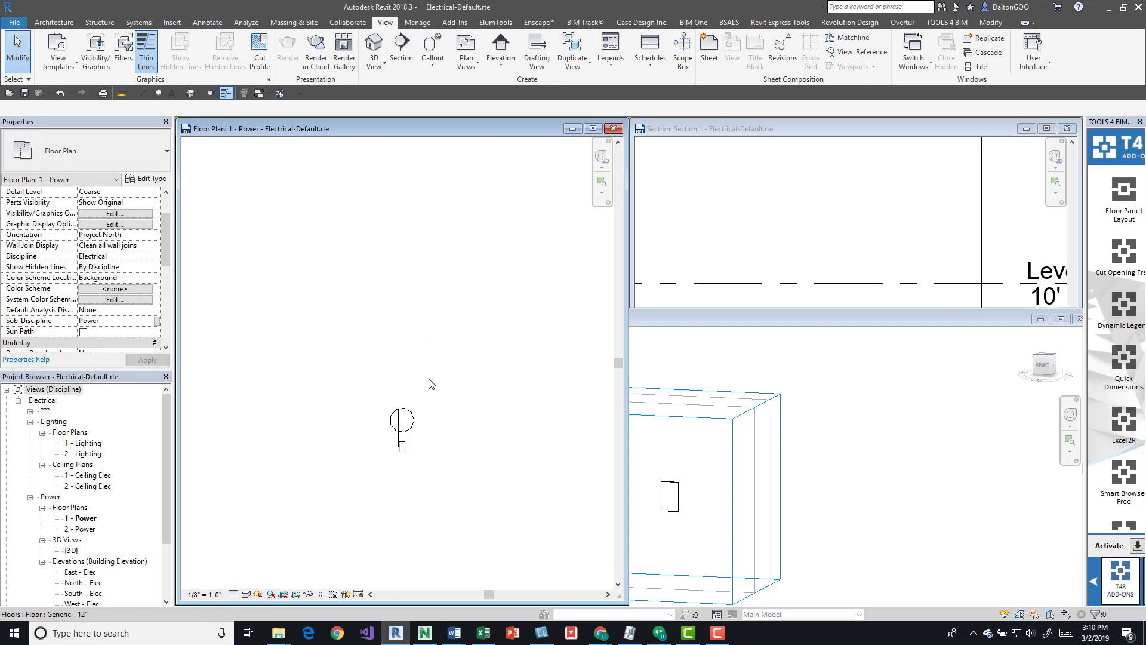
scroll(419, 444, up, 2)
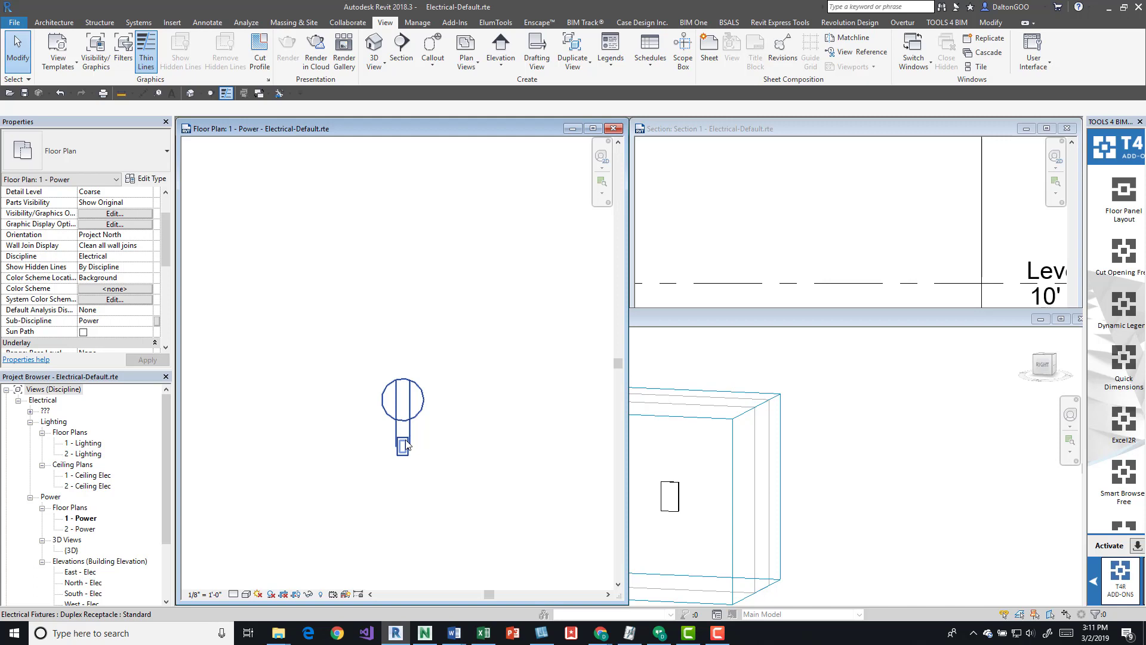
scroll(400, 352, down, 2)
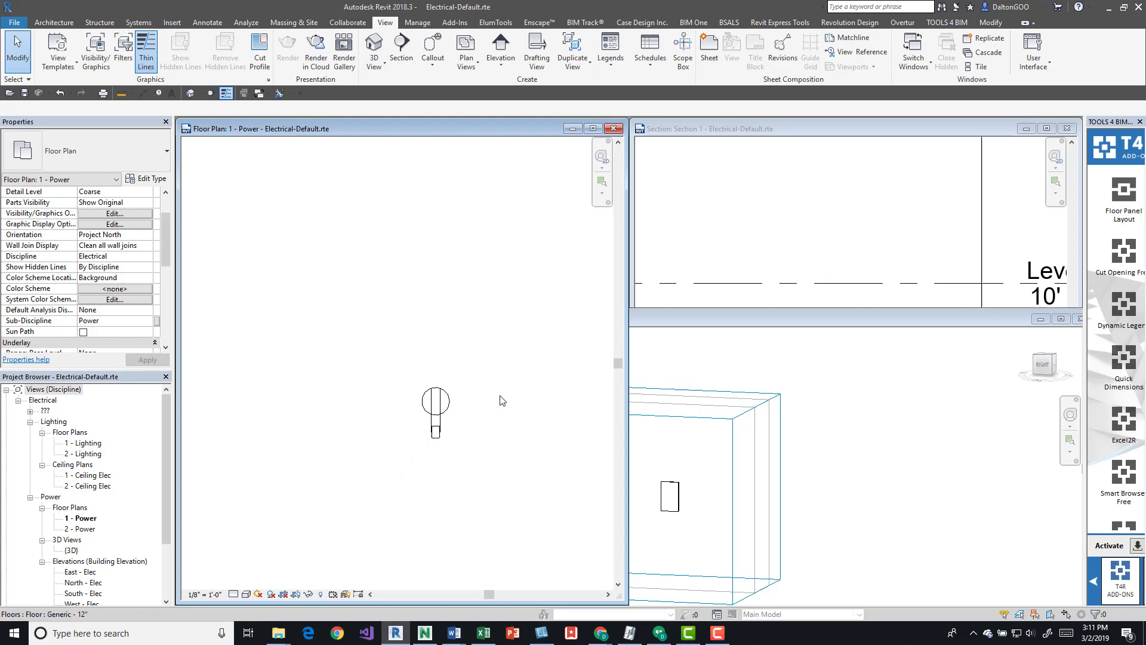
key(z)
key(f)
scroll(360, 276, up, 3)
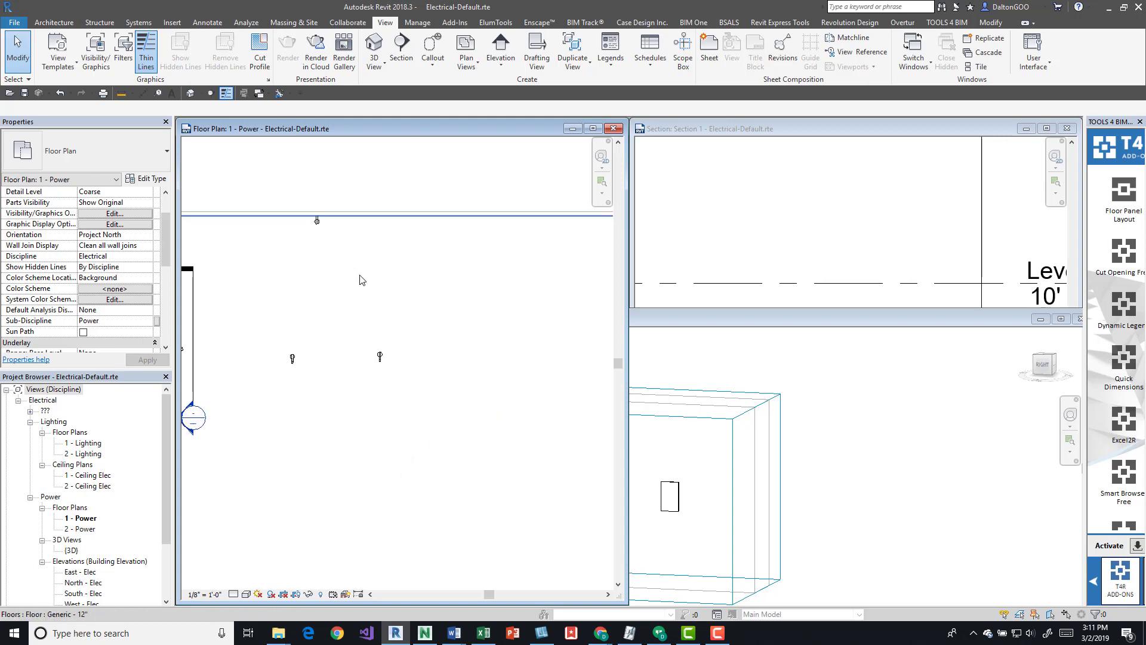